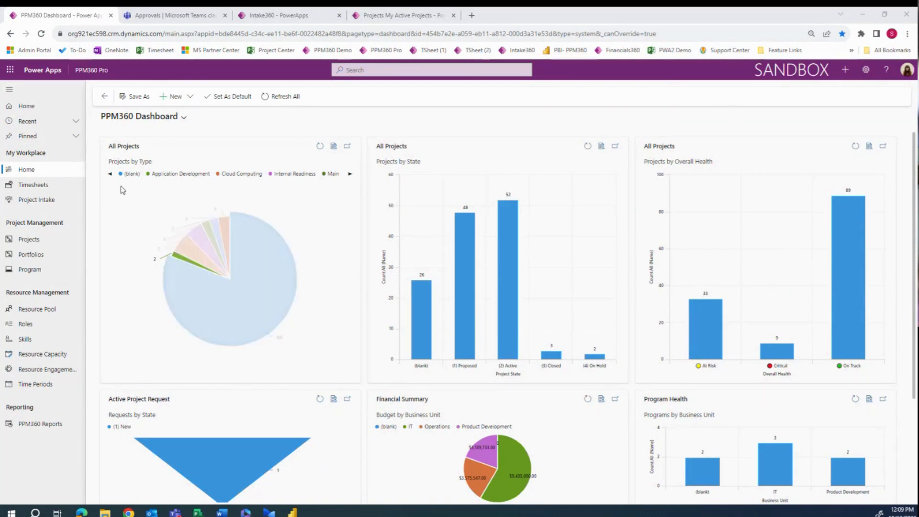
Open the project intake, switch to Intake360 and start a new project request named "Condominum Project - Dallas, TX"
left_click(69, 202)
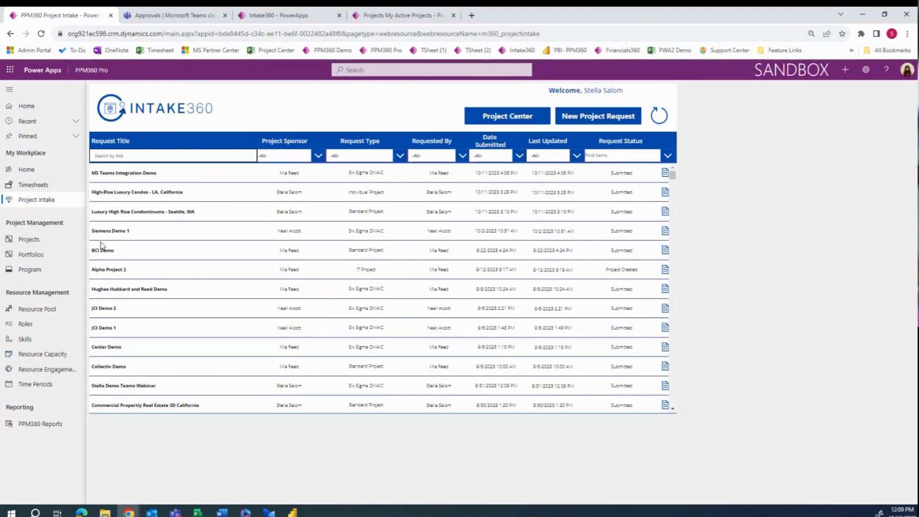
left_click(294, 19)
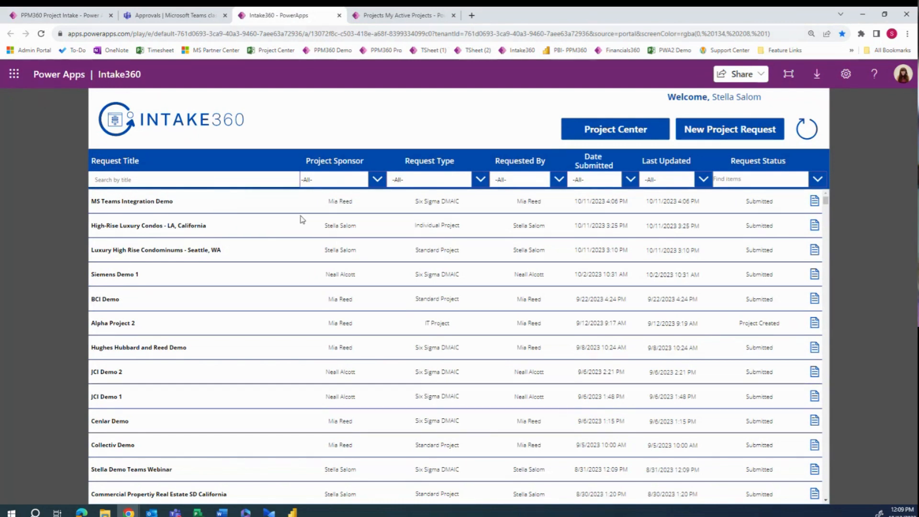
left_click(741, 133)
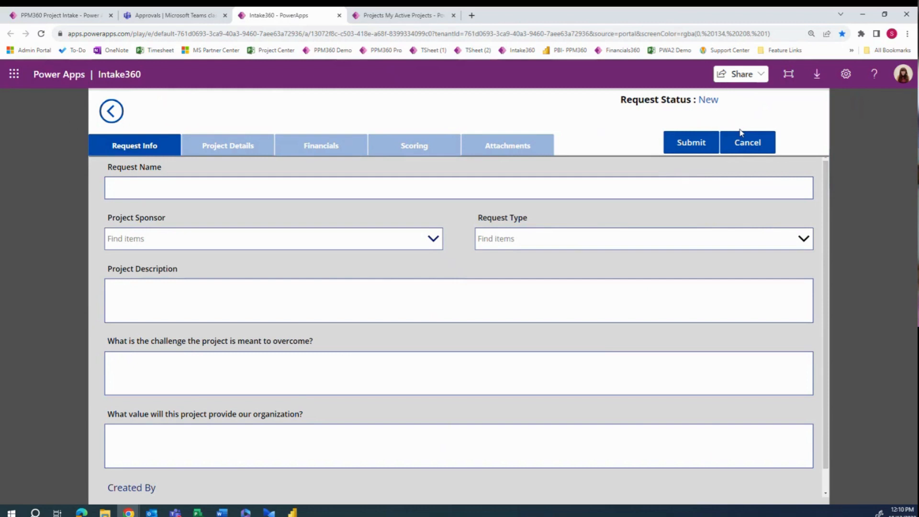
left_click(657, 189)
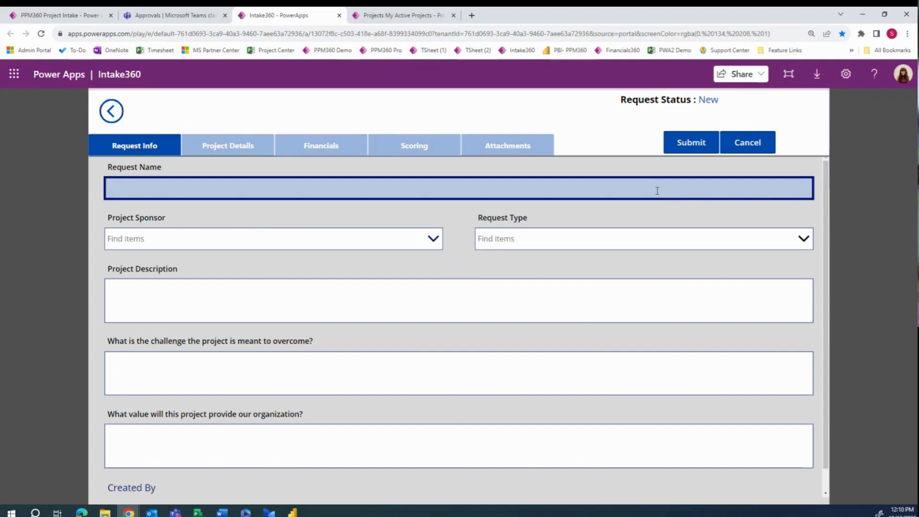
type("Condominium Project - Dallas, TX")
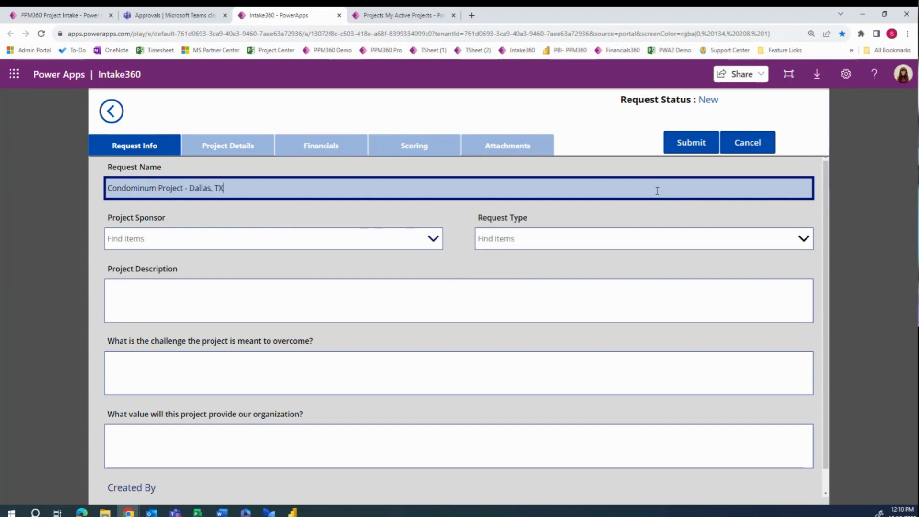
key("Tab")
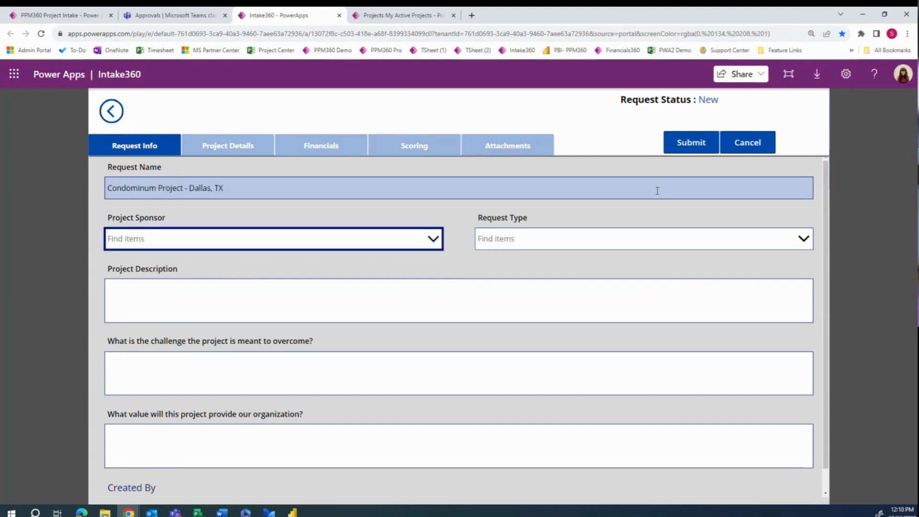
Assign the project sponsor by searching for the person's name, and set the request type to Standard Project
left_click(395, 248)
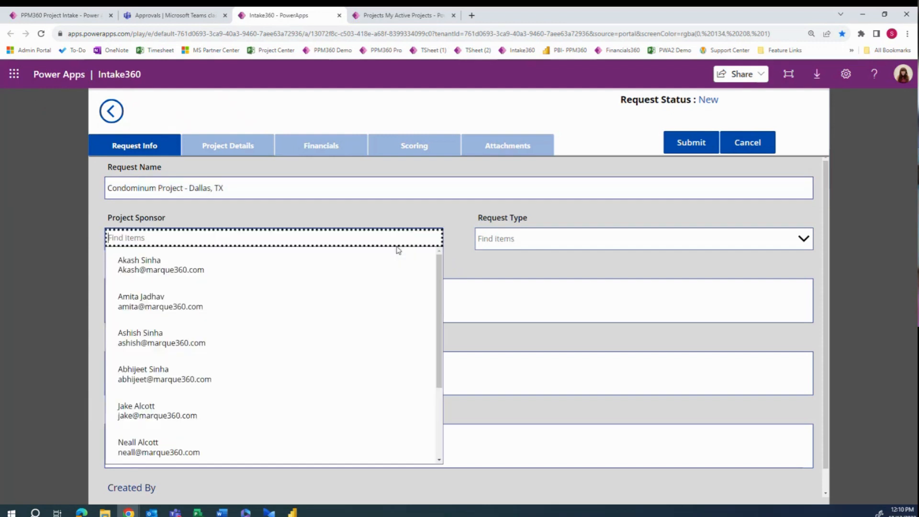
type("ste")
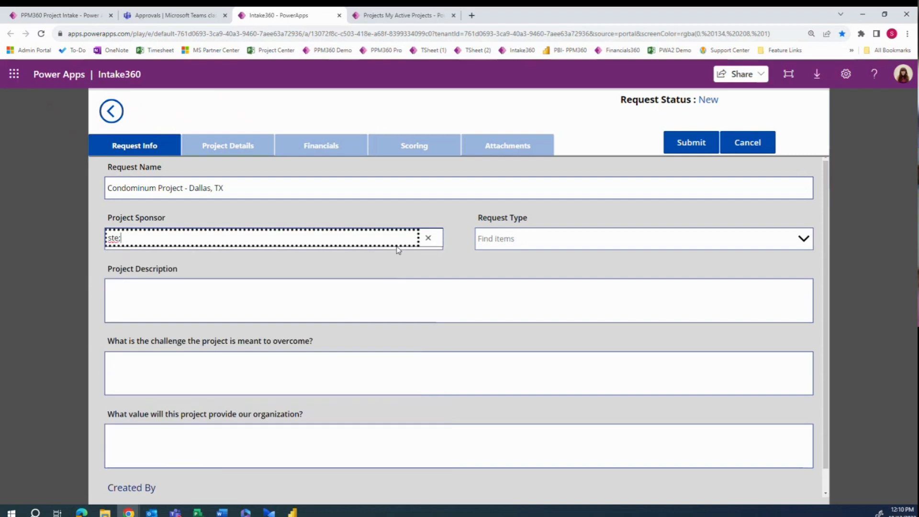
type("lla")
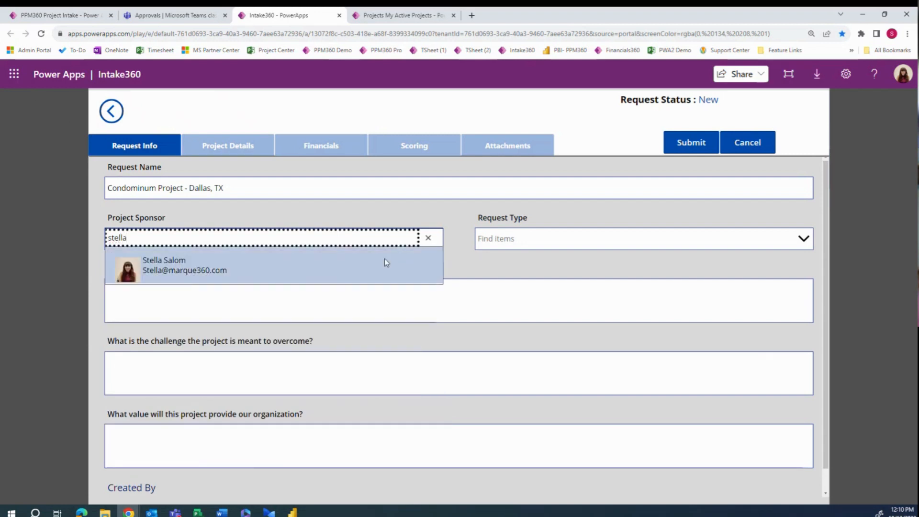
left_click(384, 259)
left_click(592, 242)
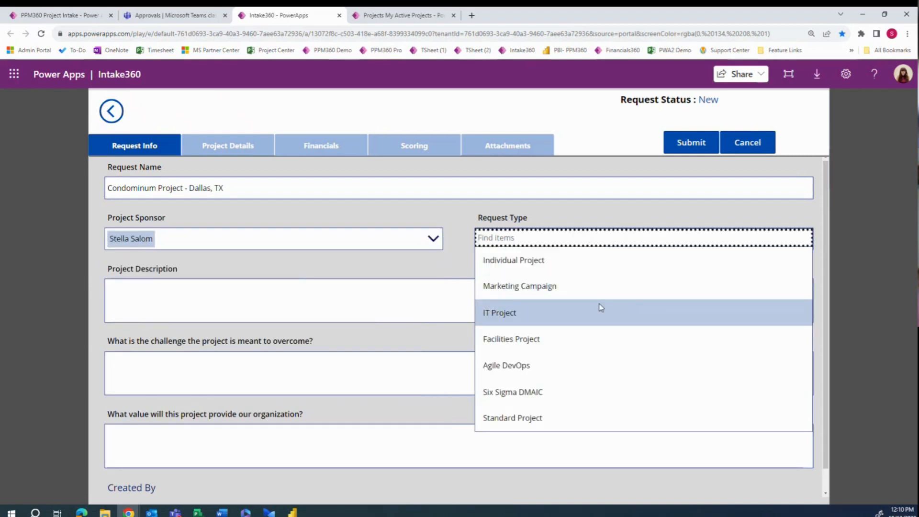
left_click(579, 420)
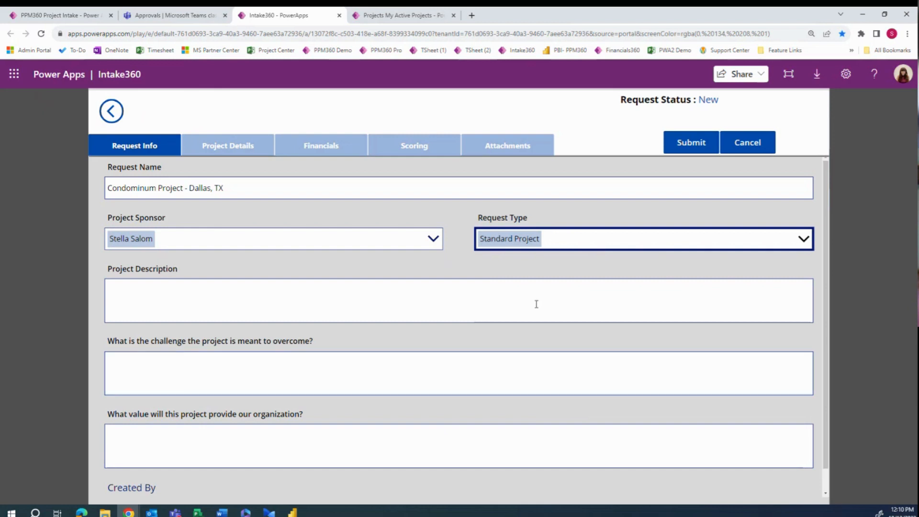
Enter the project description "This is a potential project for a new condo property in Dallas, Texas."
left_click(507, 291)
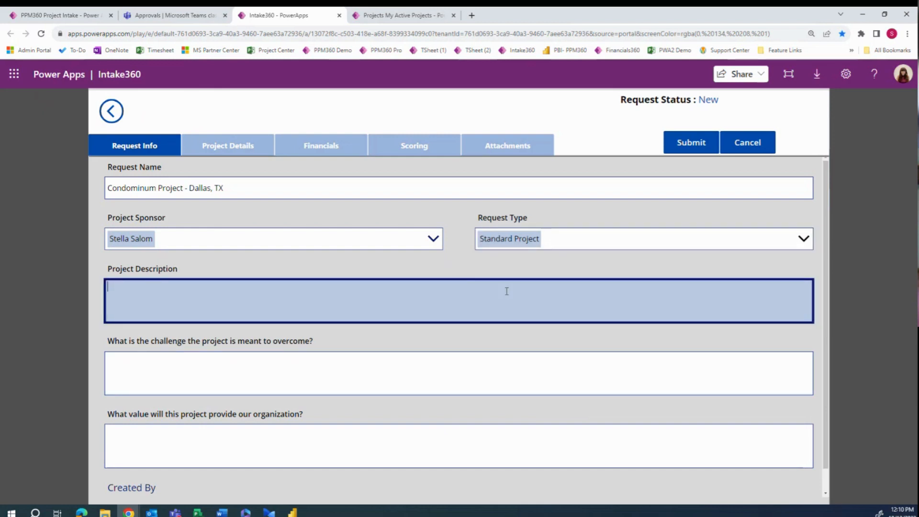
type("This is a potte")
type("tial proje")
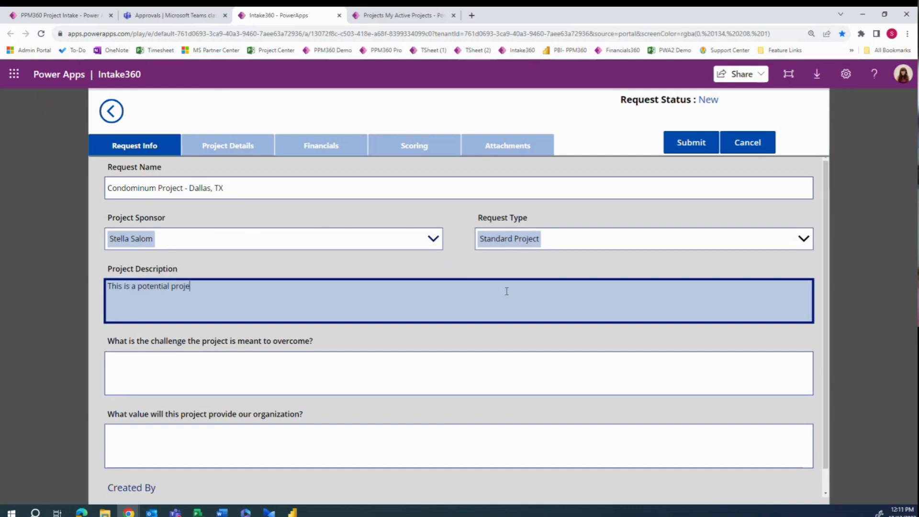
type("ct for a new condo property i")
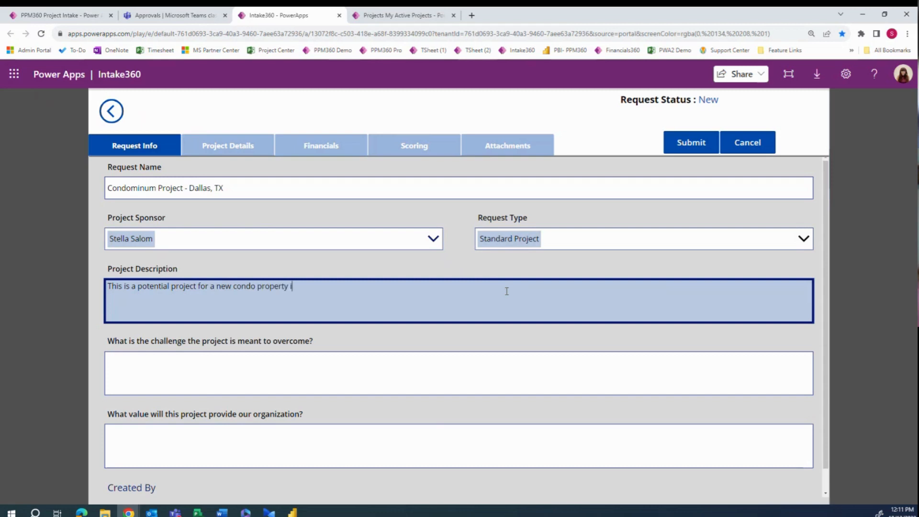
type("n Dallaws,")
key("BackSpace")
key("BackSpace")
key("BackSpace")
key("BackSpace")
type("s, Tec a")
key("BackSpace")
type("x")
key("Tab")
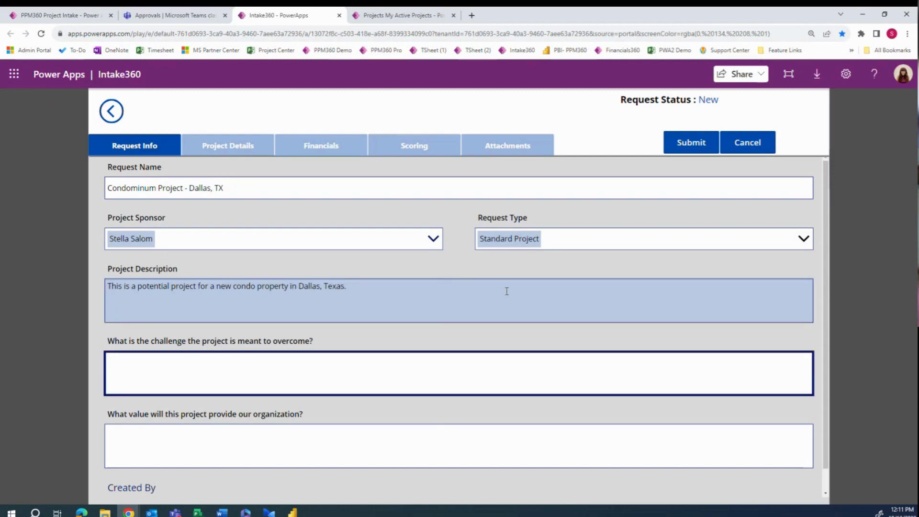
Describe the project's challenge as "A lot of construction is occurring in Dallas at this time. Many permits required to start in this area."
type("A lot of construction is occurring in Dall")
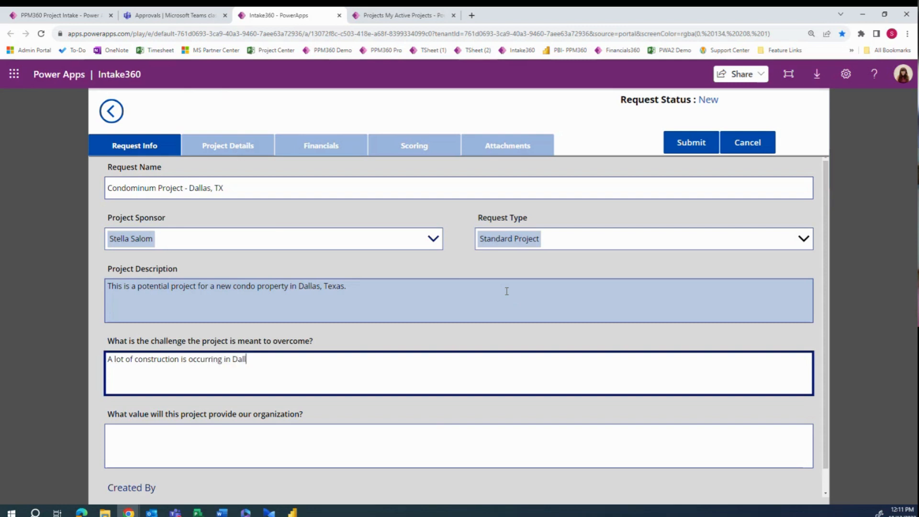
type("as at this time. Many permits")
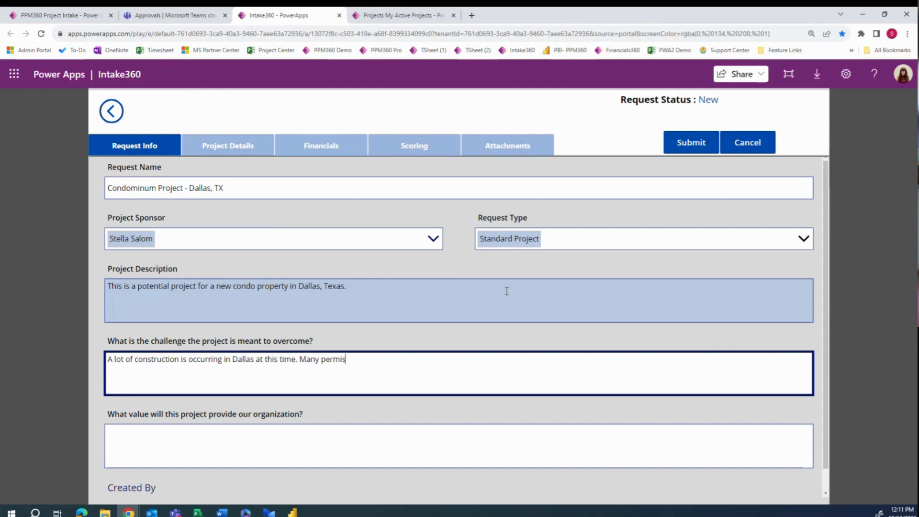
type(" required to start in this area.")
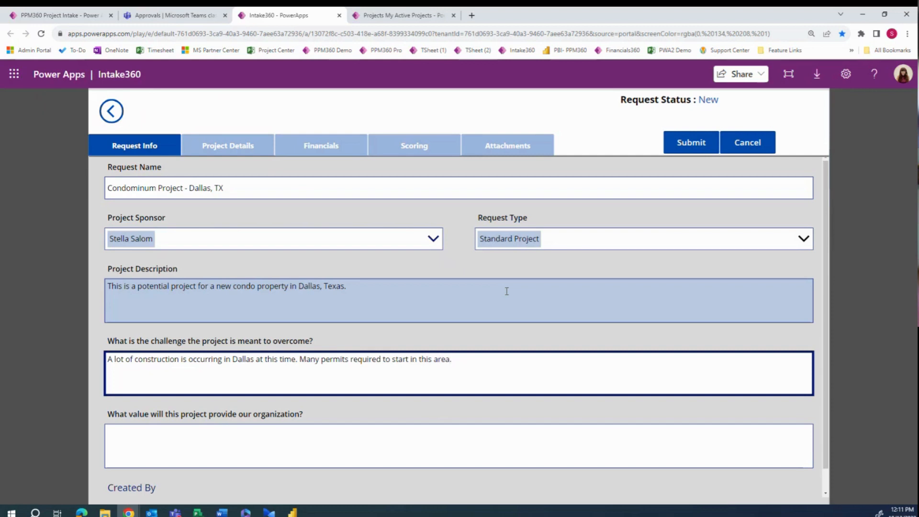
key("Tab")
Answer the organizational value question with "Since this is a booming city for condo construction, the price point is high and potential for revenue is high as well."
type("Since this is a booming city for condo construction, the price point is high and potential for regen")
key("BackSpace")
key("BackSpace")
key("BackSpace")
type("venue is high as well.")
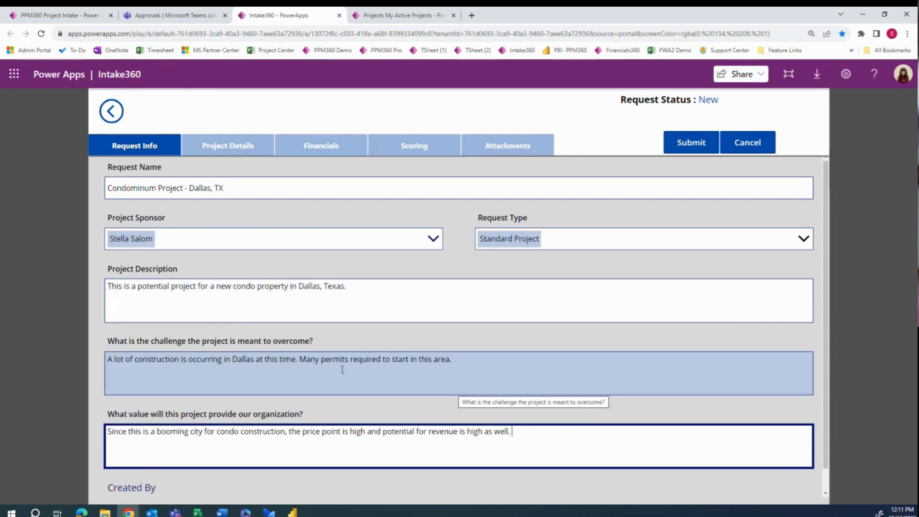
In the project details, enter "Proposed Timeline" as the timeline and "Known Risks and Constraints" as the risks text
left_click(226, 149)
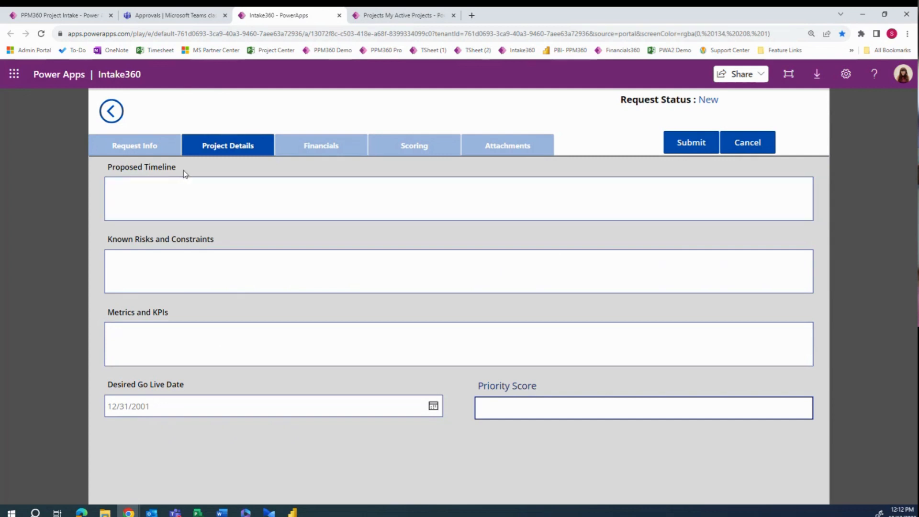
left_click_drag(183, 174, 117, 176)
left_click(228, 196)
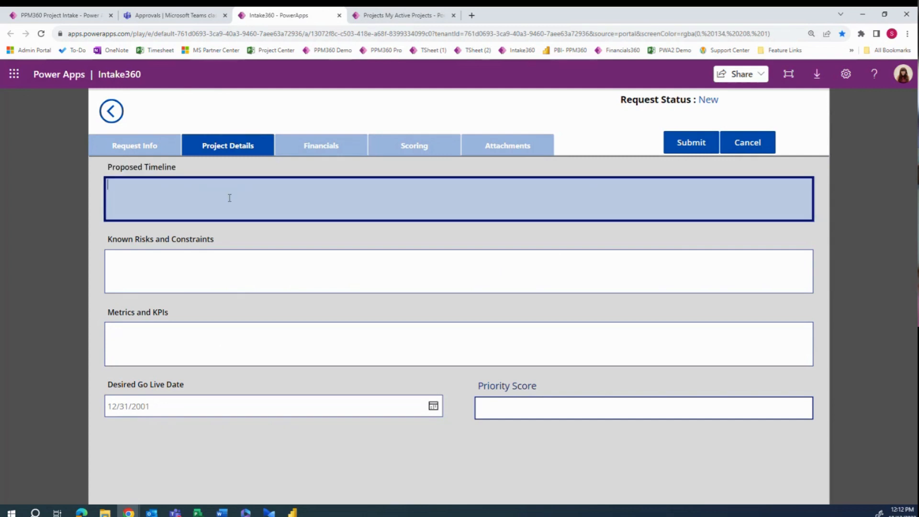
left_click_drag(228, 238, 106, 240)
left_click(177, 279)
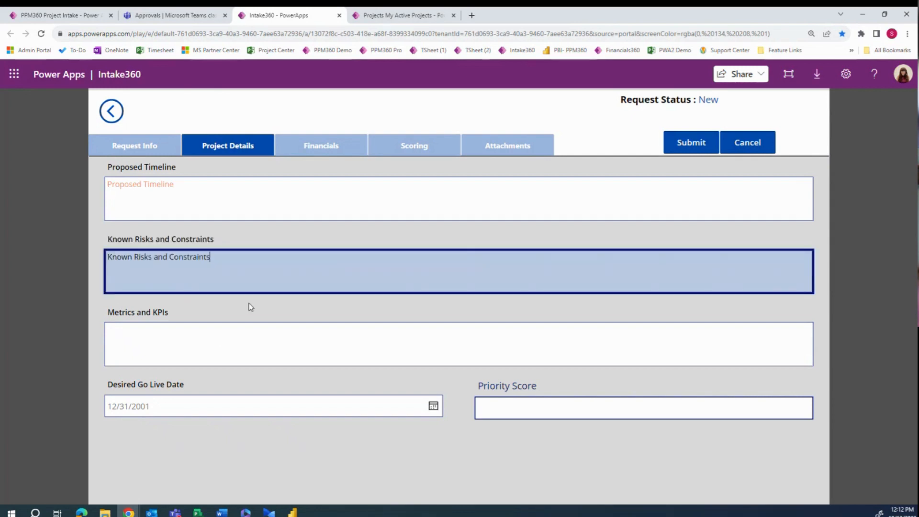
left_click(232, 200)
left_click(259, 216)
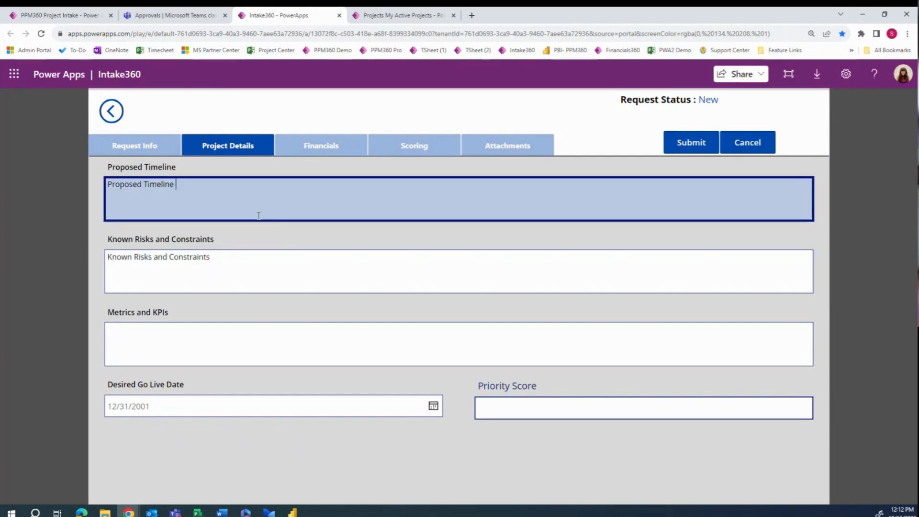
Enter "Metrics and KPIs" as the placeholder text for the request's metrics and KPIs
left_click(217, 351)
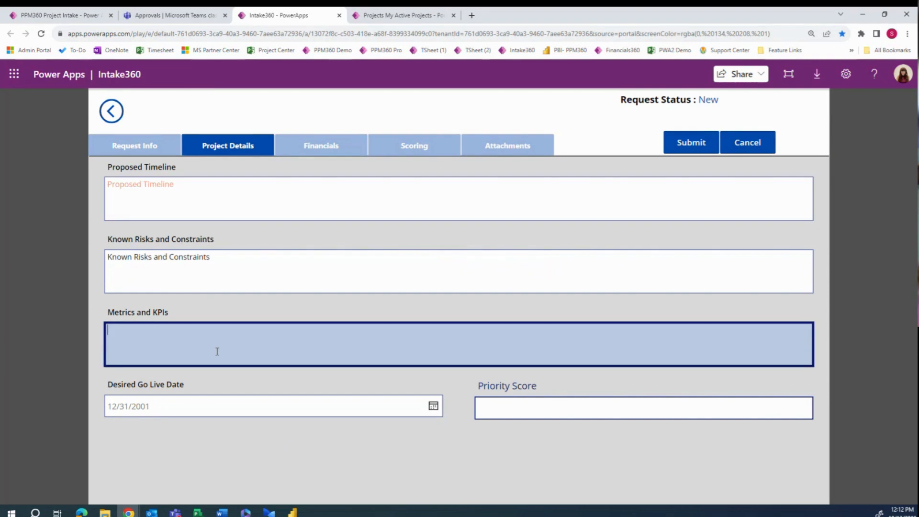
type("Metrics and Kpis")
key("BackSpace")
type("PIs")
Set the desired go live date to 6/17/2024 and go to the priority score field
left_click(212, 405)
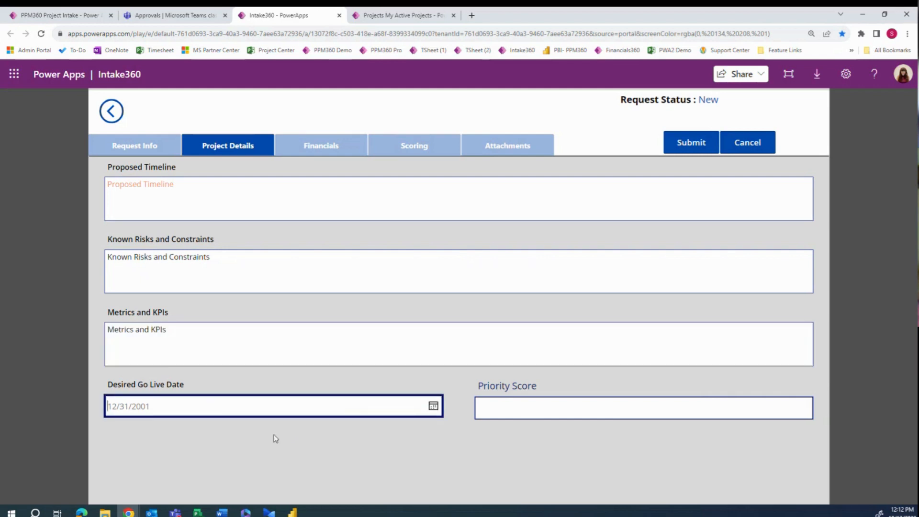
left_click(434, 408)
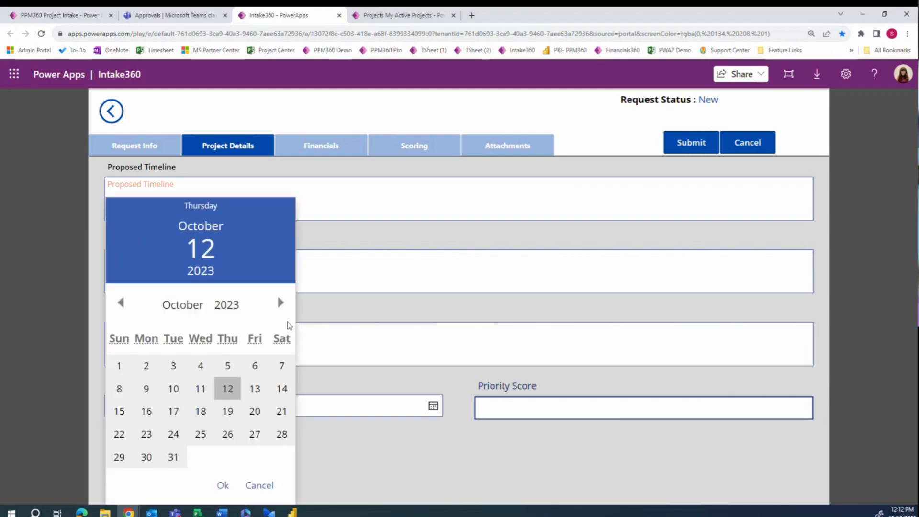
left_click(281, 301)
left_click(281, 302)
left_click(281, 299)
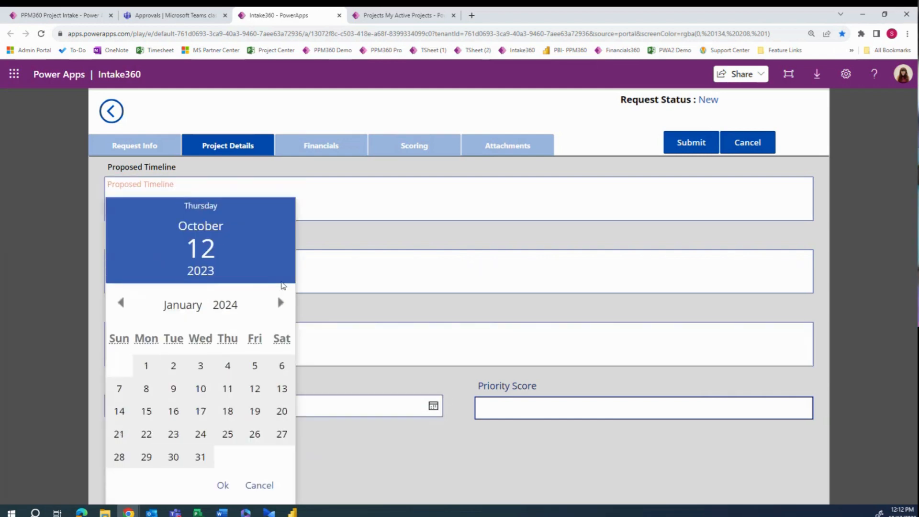
left_click(280, 302)
left_click(281, 302)
left_click(281, 281)
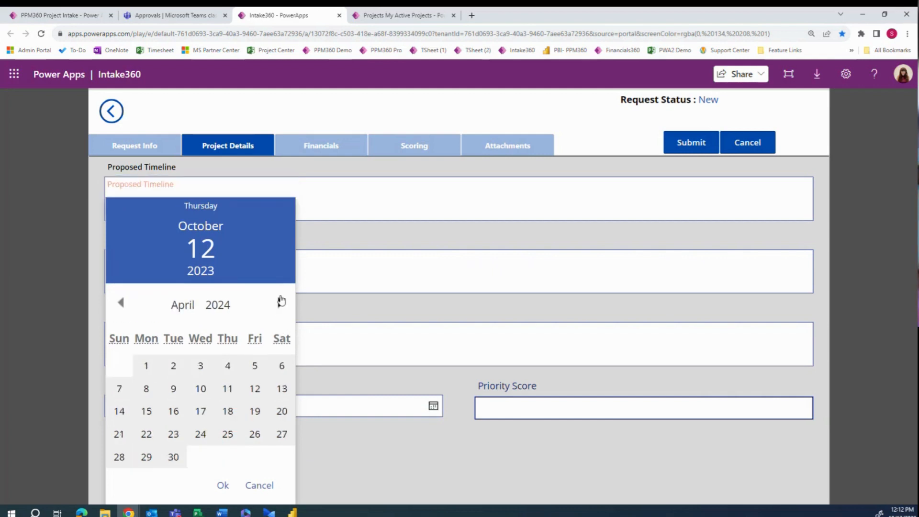
left_click(281, 301)
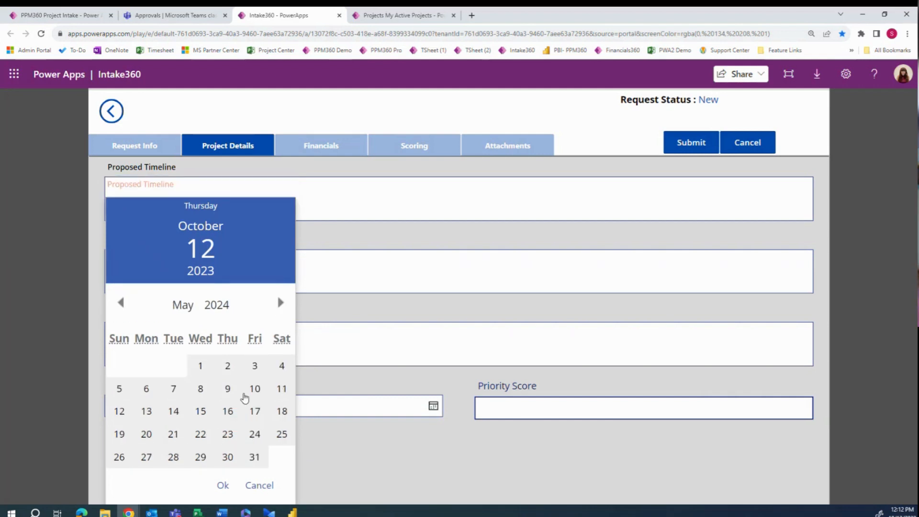
left_click(280, 303)
left_click(146, 411)
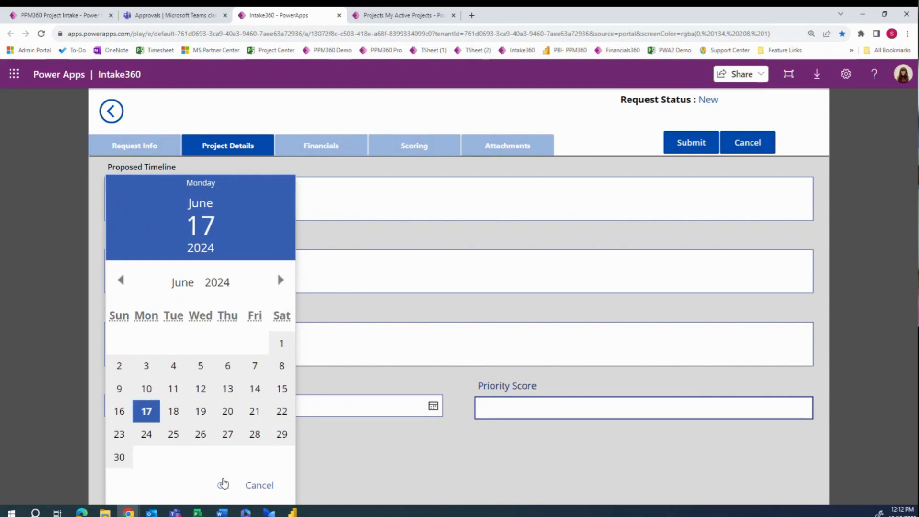
left_click(223, 485)
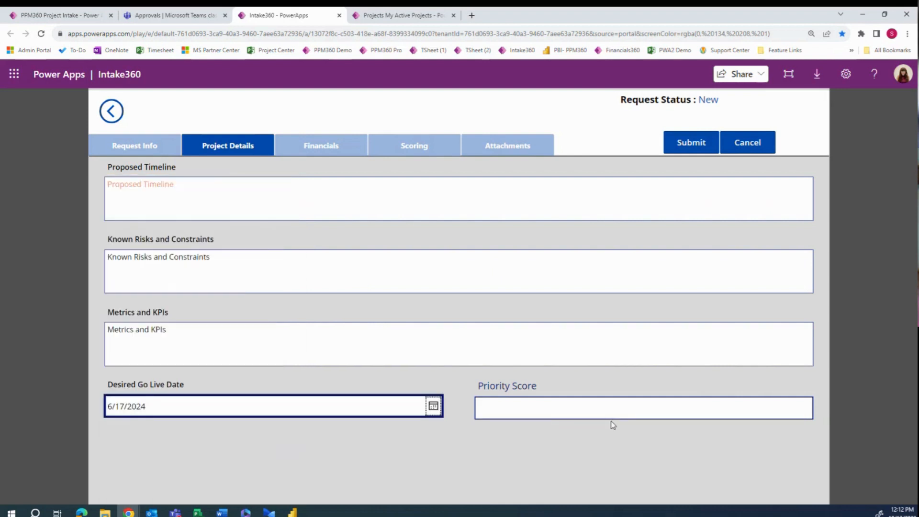
left_click(537, 399)
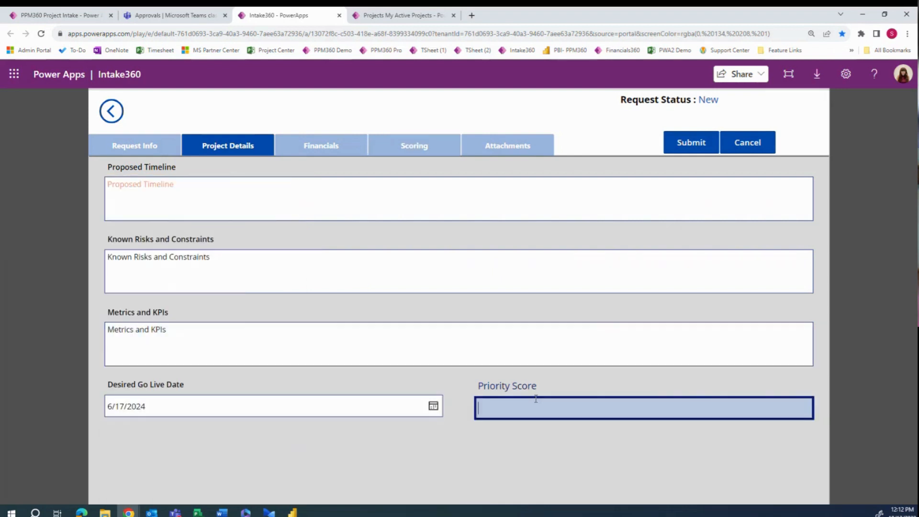
type("23")
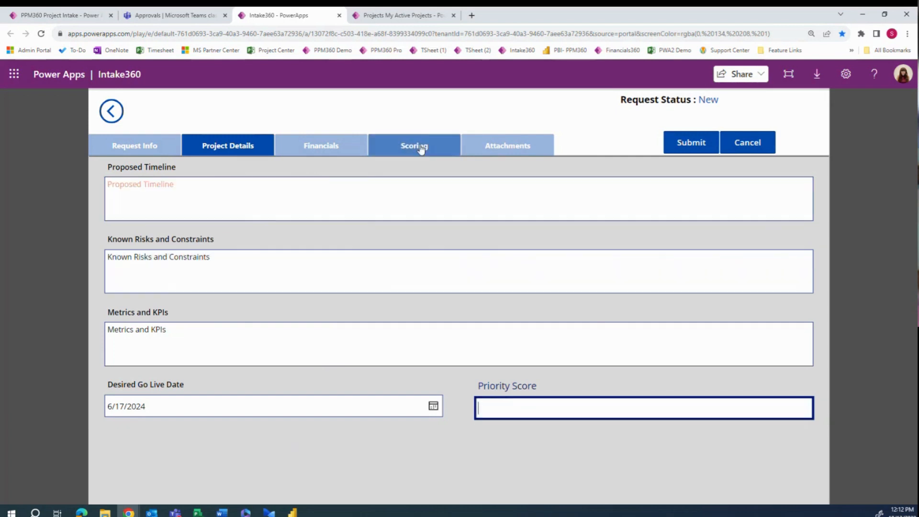
In the request's financials, enter a proposed budget of 2500000 and mark the budget as approved with Yes
left_click(421, 146)
left_click(342, 147)
left_click(285, 187)
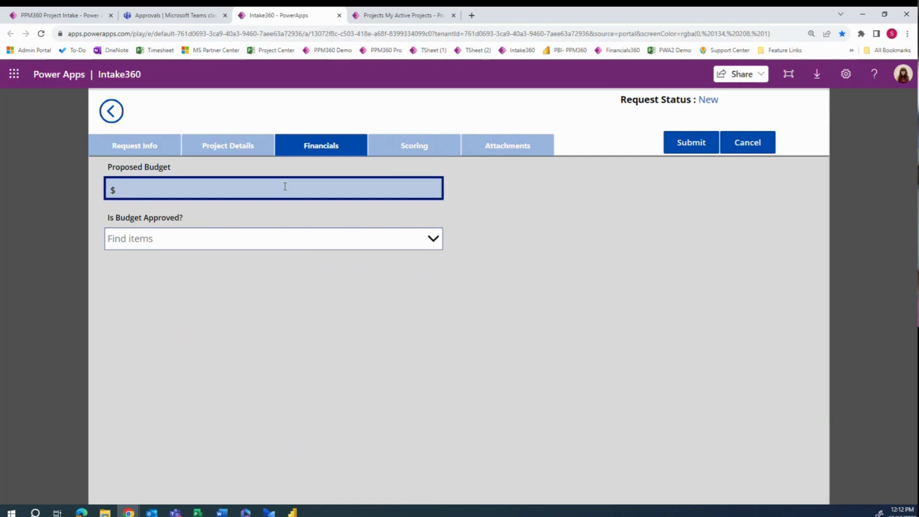
type("2500000")
left_click(279, 243)
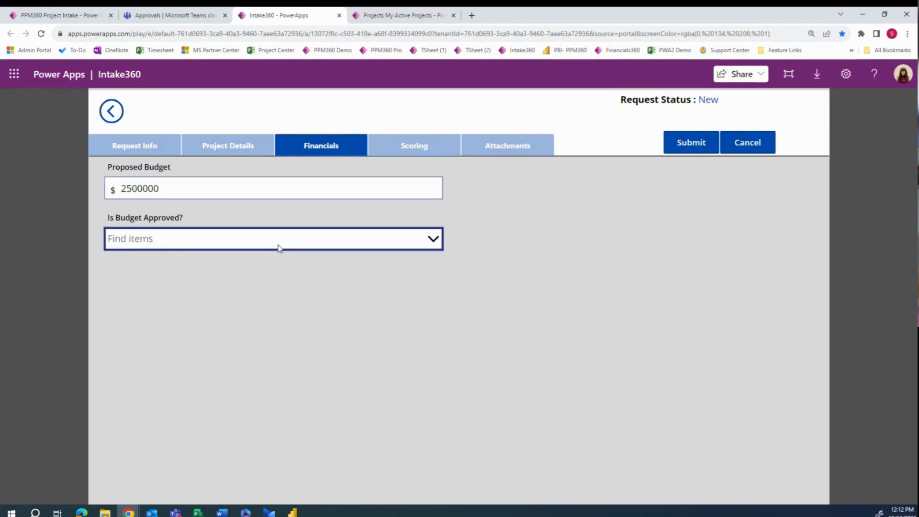
left_click(275, 269)
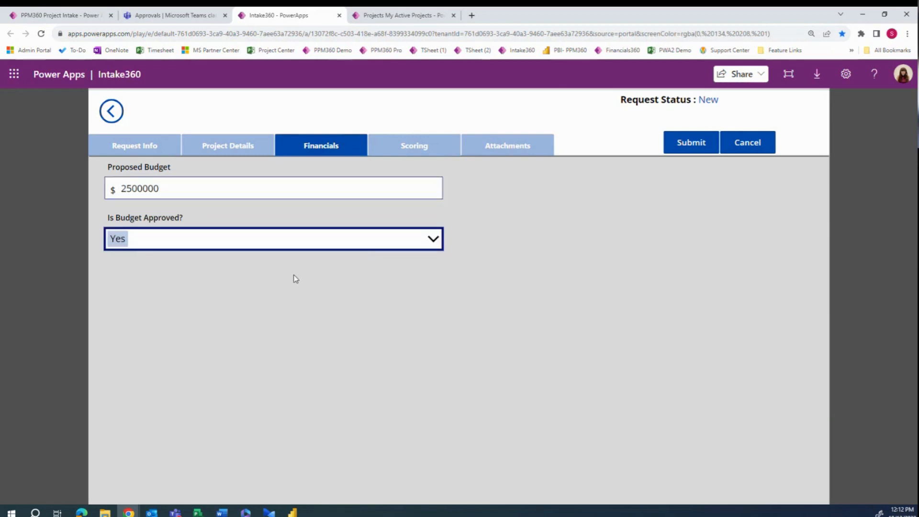
Score expansion into new markets as 5 - more than $3M and expense base reduction as 3 - $250K to $500K
left_click(410, 147)
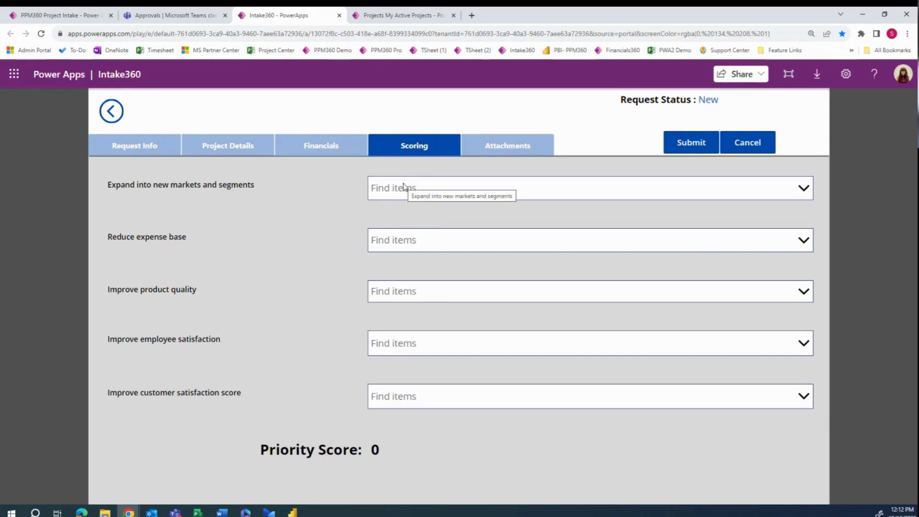
left_click(403, 187)
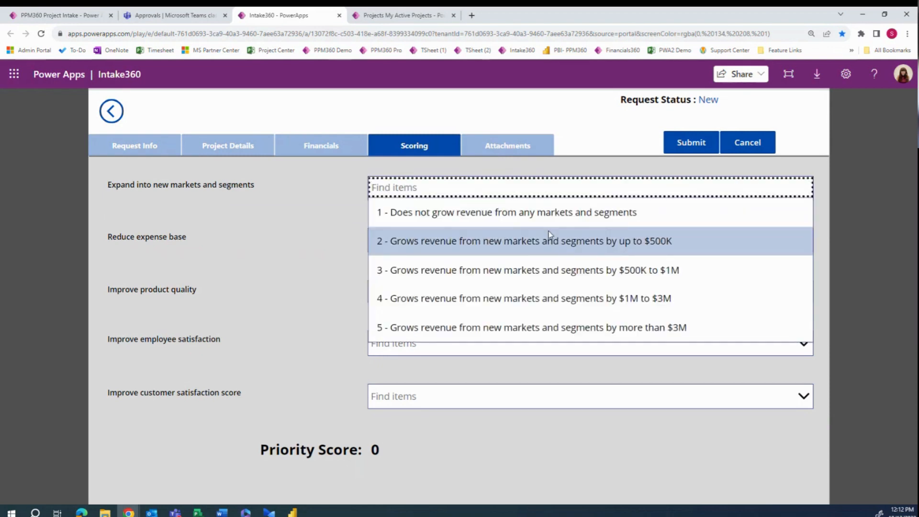
left_click(498, 330)
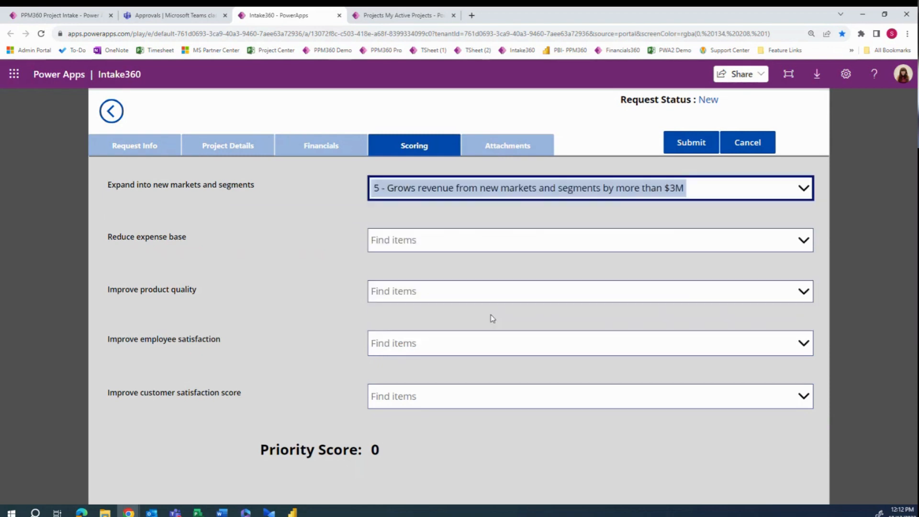
left_click(456, 240)
left_click(443, 311)
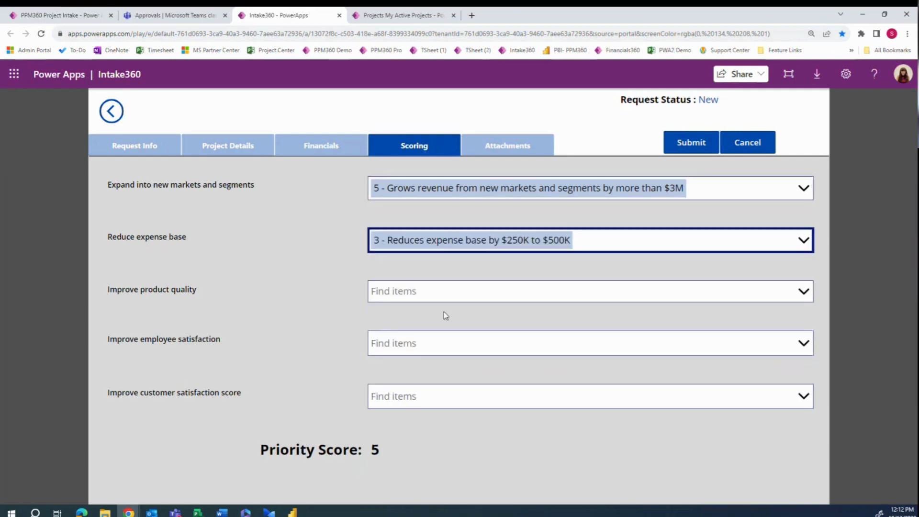
Score product quality as 2 (defects up to 10%), employee satisfaction as 4 (3 to 5 points) and customer satisfaction as 4 (3% to 5%)
left_click(409, 291)
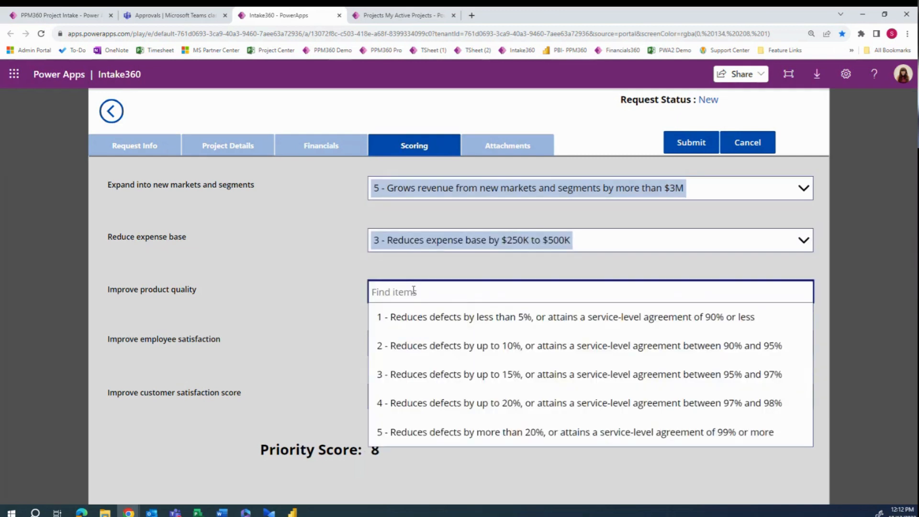
left_click(436, 347)
left_click(421, 345)
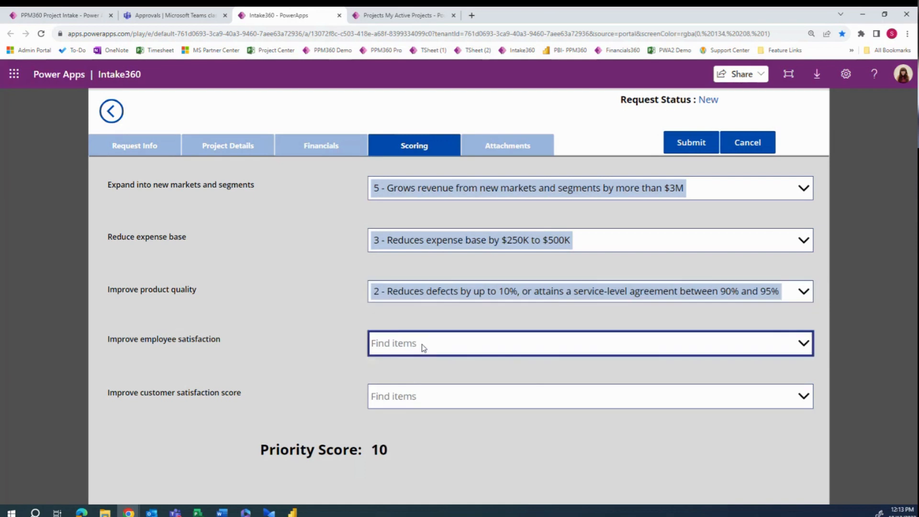
left_click(418, 450)
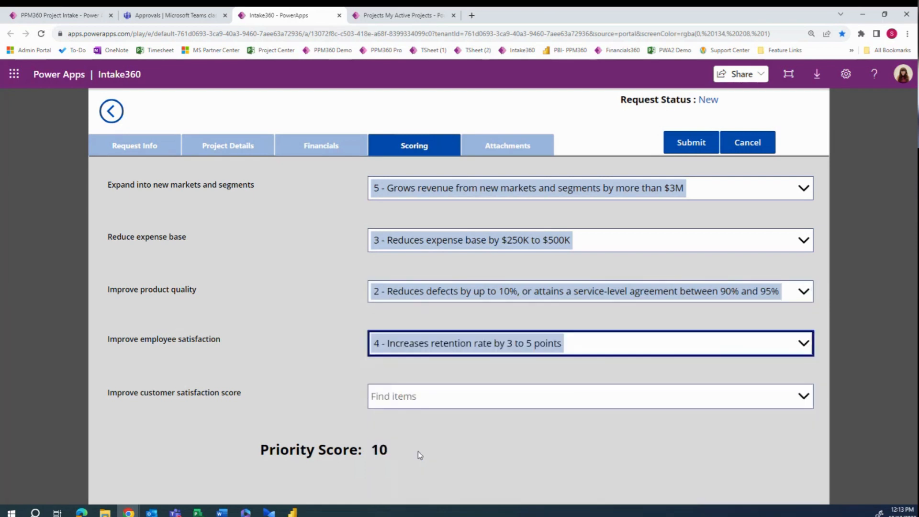
left_click(412, 401)
left_click(468, 363)
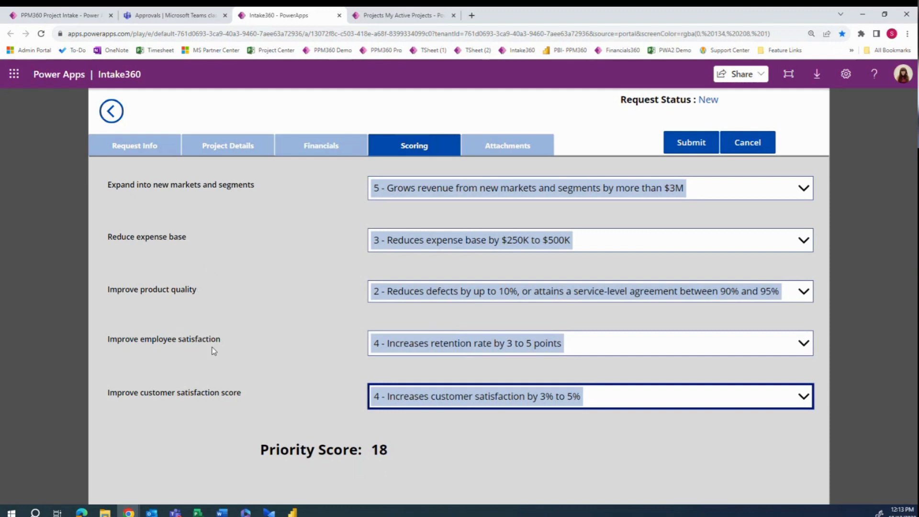
Check the attachments section and submit the project request without attaching a file
left_click(506, 147)
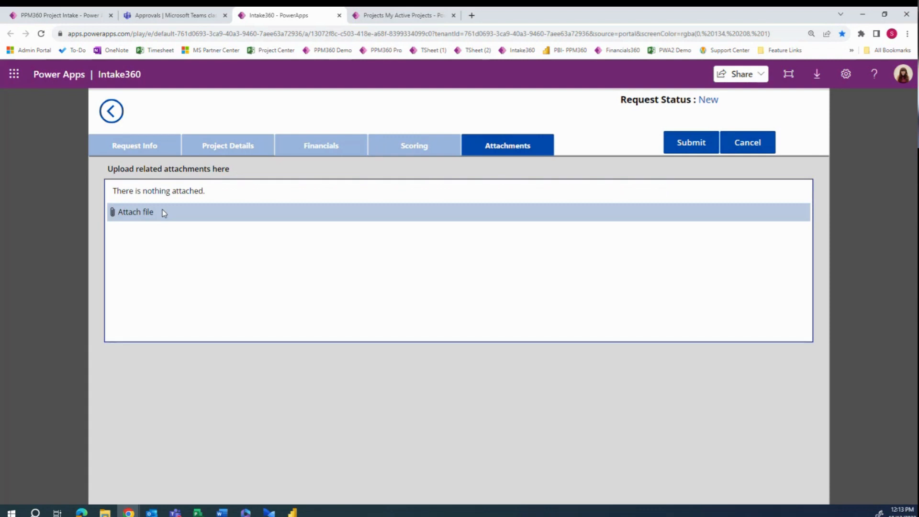
left_click(695, 142)
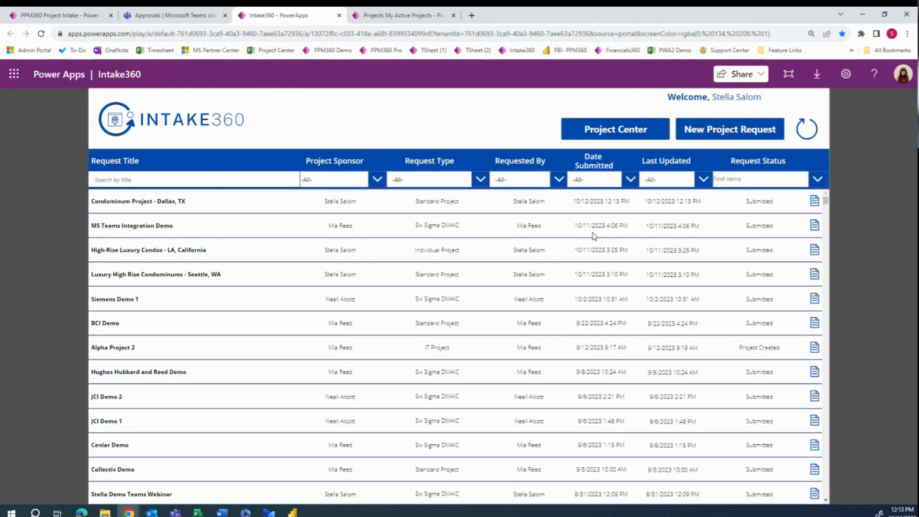
Examine the Condominium Project - Dallas, TX entry alongside earlier requests in the intake list and the received approvals in Microsoft Teams
left_click_drag(90, 202, 810, 209)
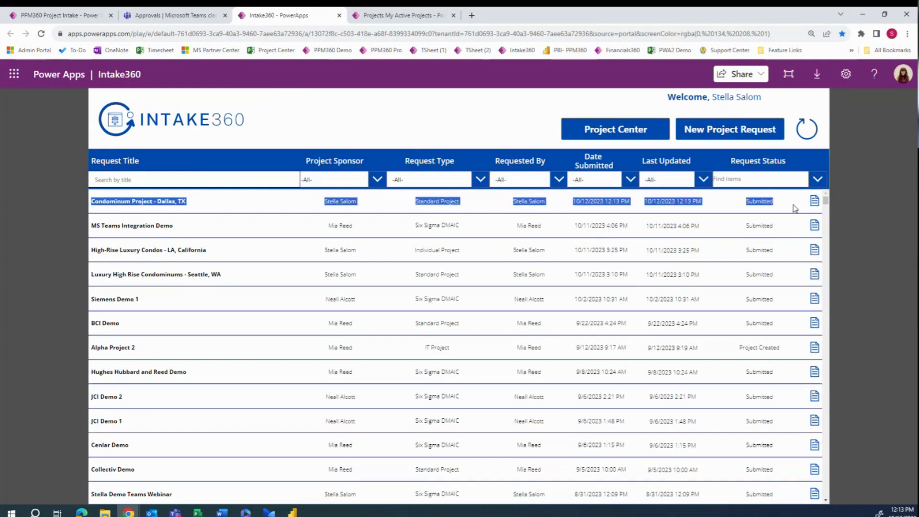
left_click(795, 209)
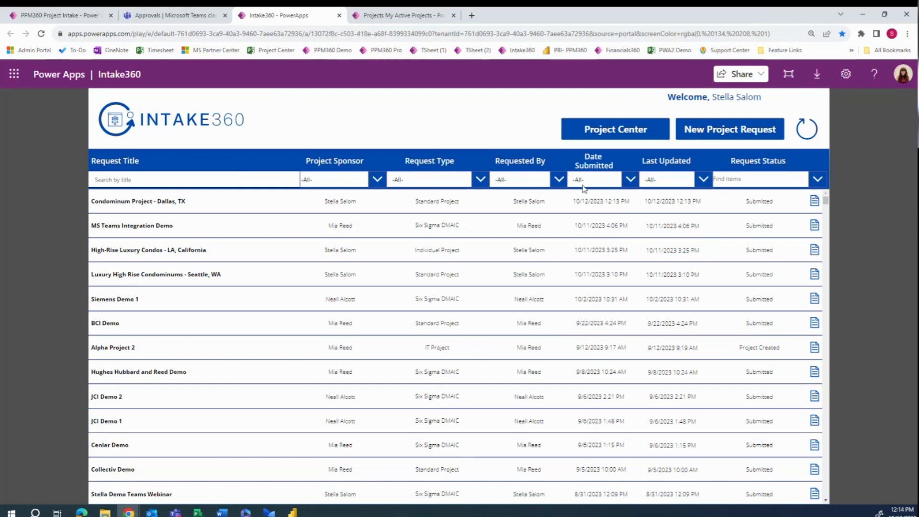
left_click_drag(325, 201, 359, 203)
left_click(358, 202)
left_click(182, 16)
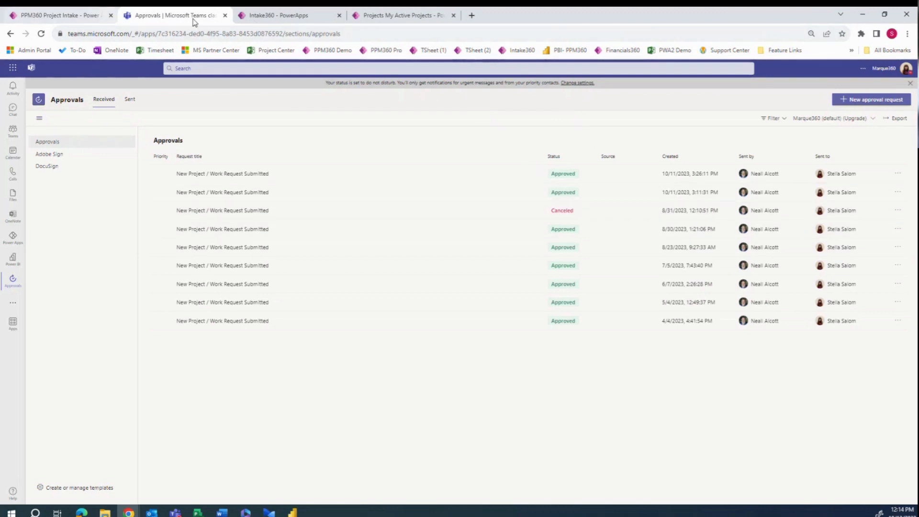
left_click(283, 20)
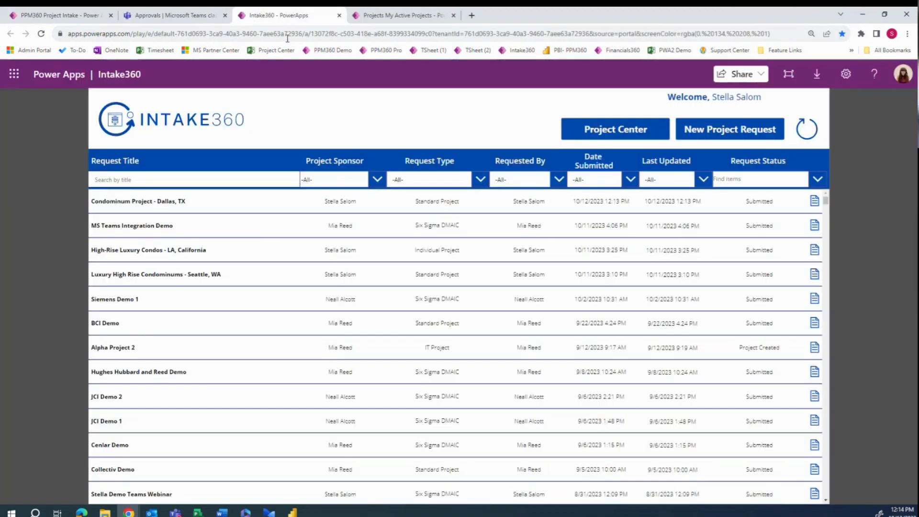
left_click_drag(101, 225, 833, 265)
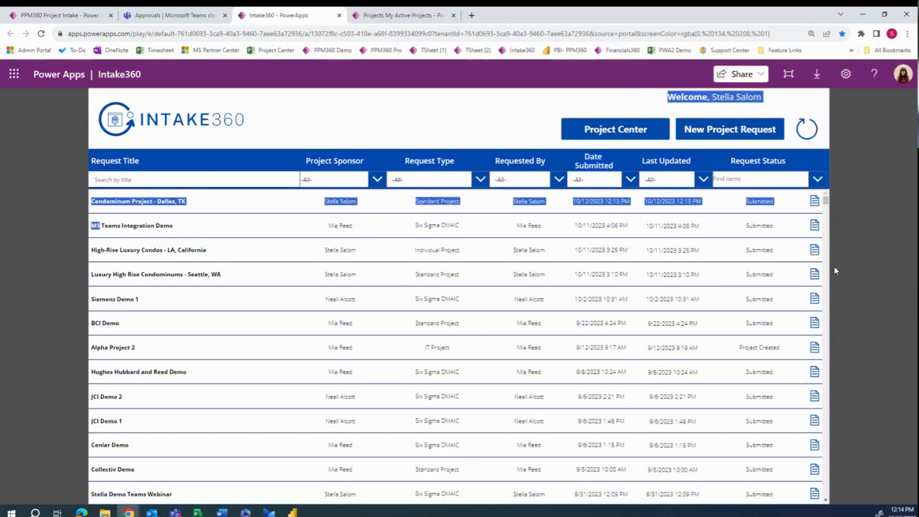
left_click(178, 22)
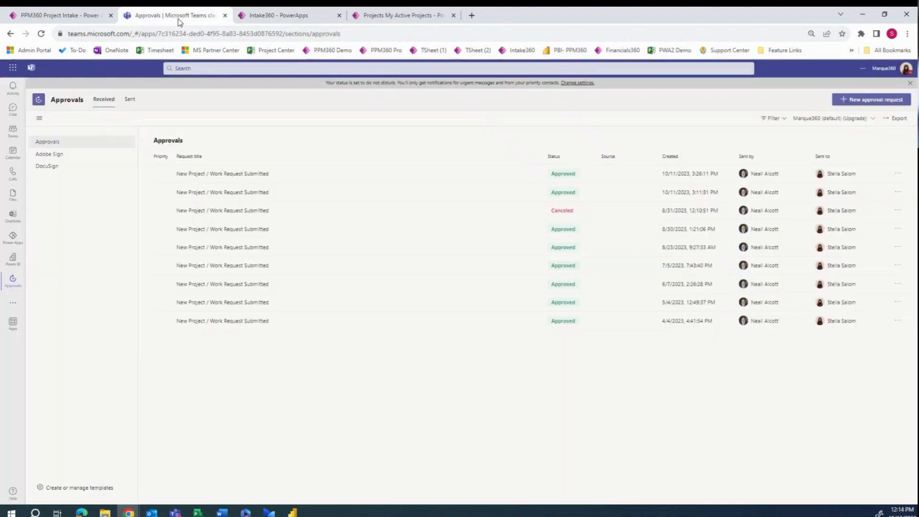
left_click(270, 20)
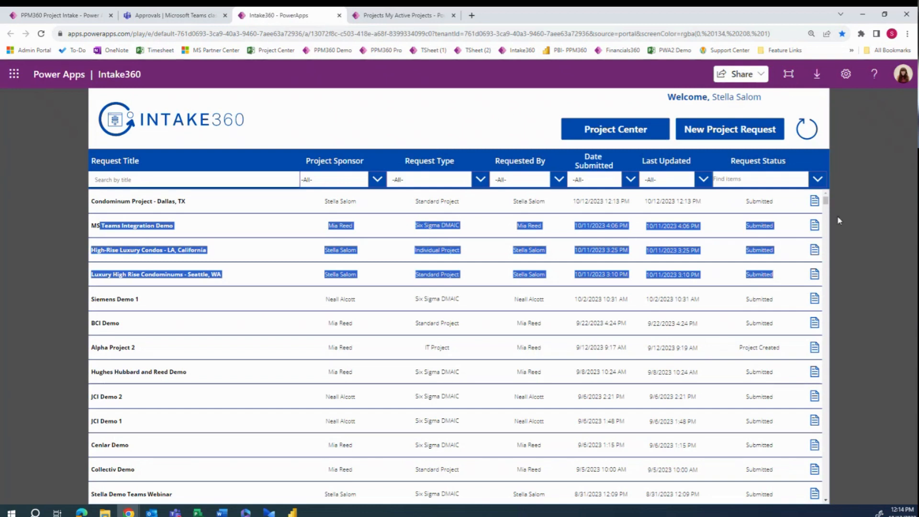
left_click(240, 228)
left_click_drag(96, 206, 775, 204)
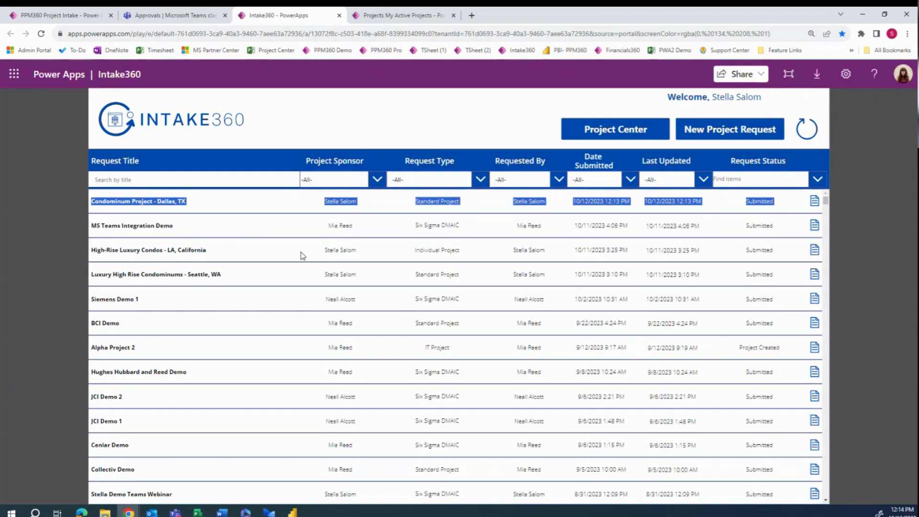
left_click(280, 229)
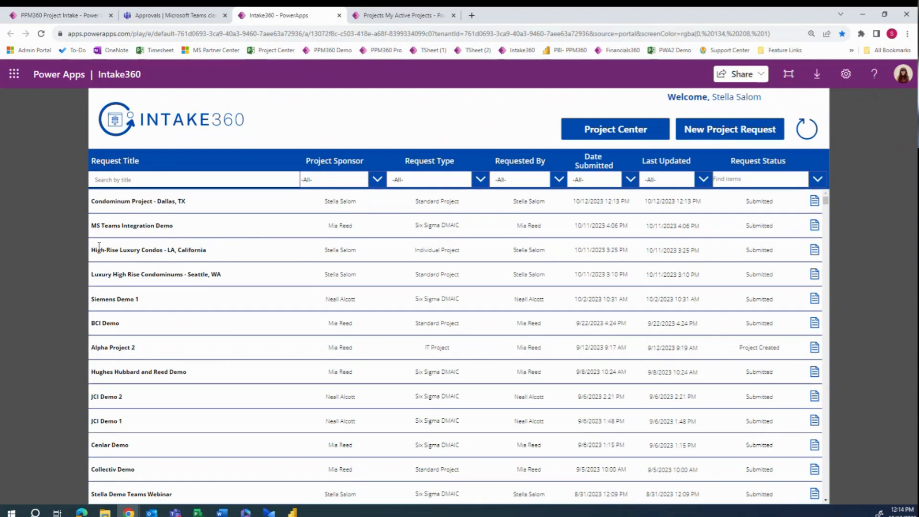
left_click_drag(103, 247, 144, 249)
left_click(246, 253)
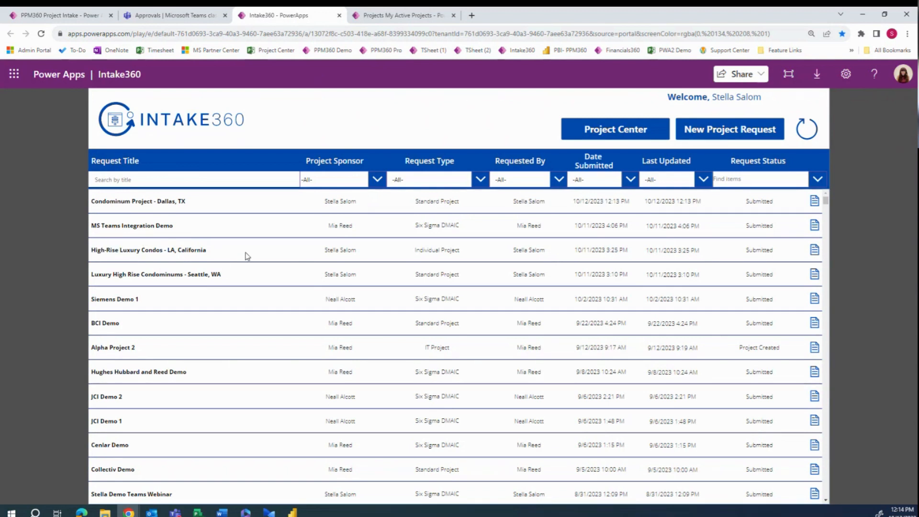
triple_click(235, 255)
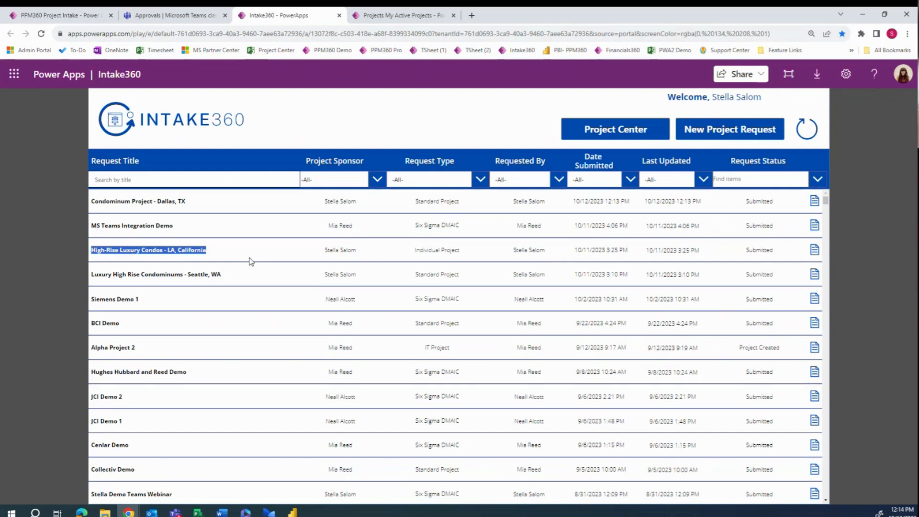
left_click(222, 251)
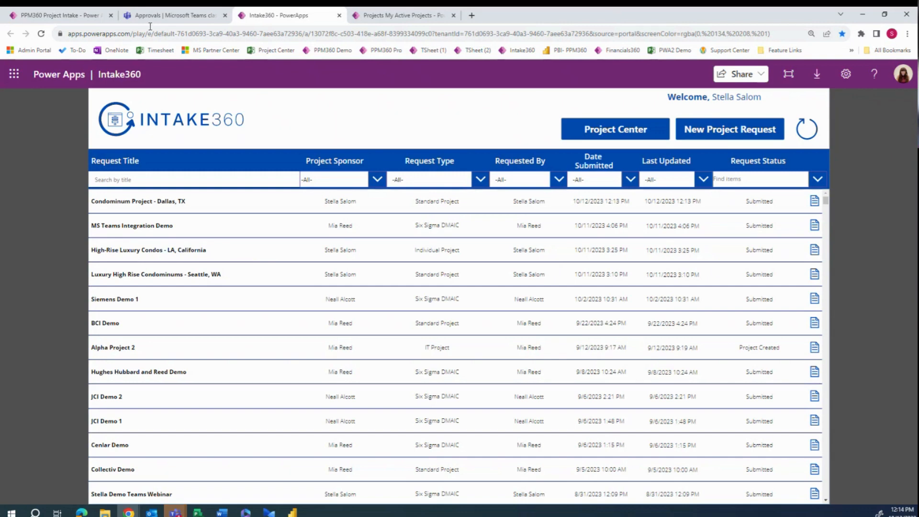
left_click(80, 18)
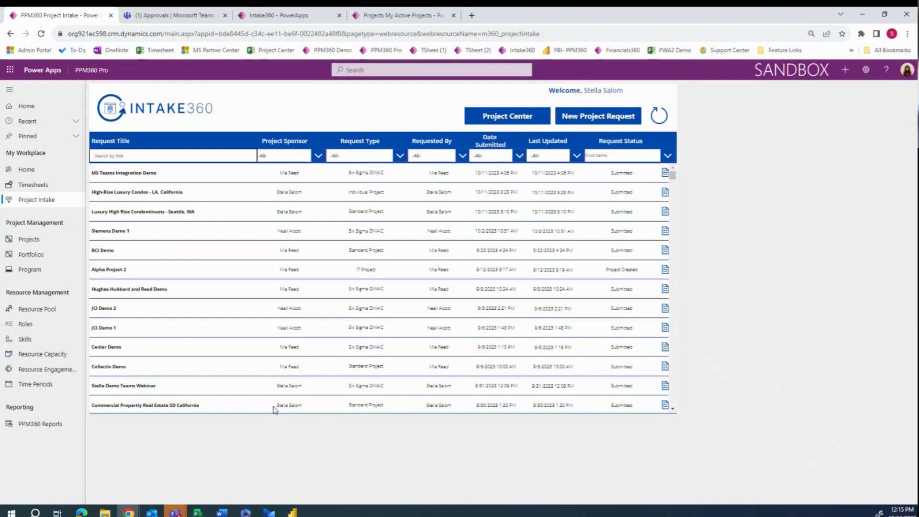
Switch to Microsoft Teams and open the new project / work request approval from the activity feed
left_click(167, 20)
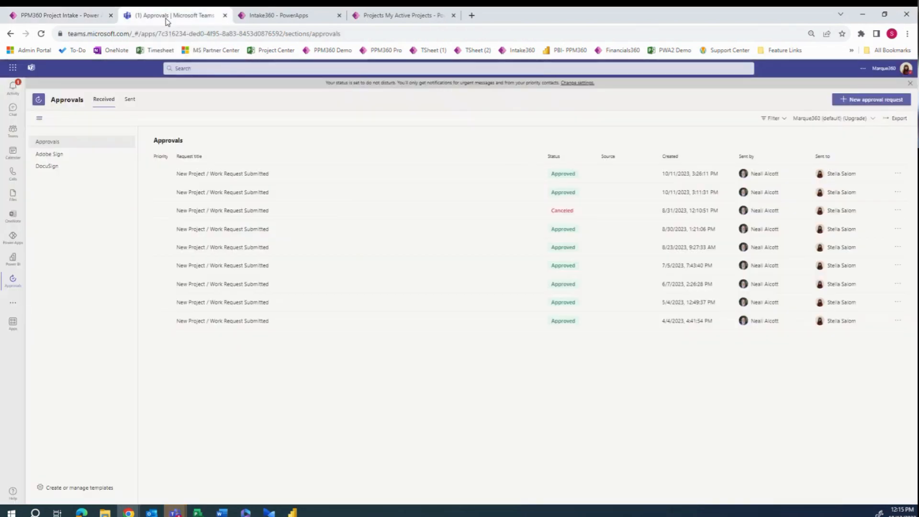
left_click(16, 88)
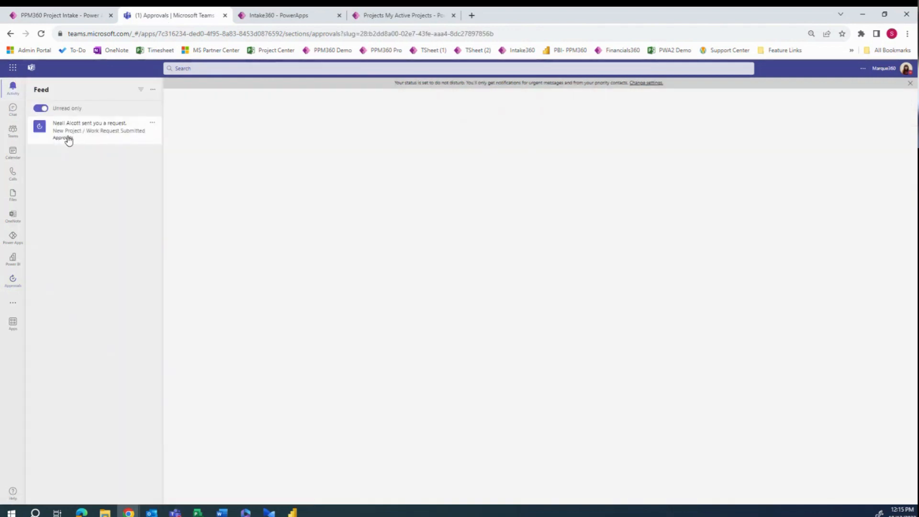
left_click(67, 139)
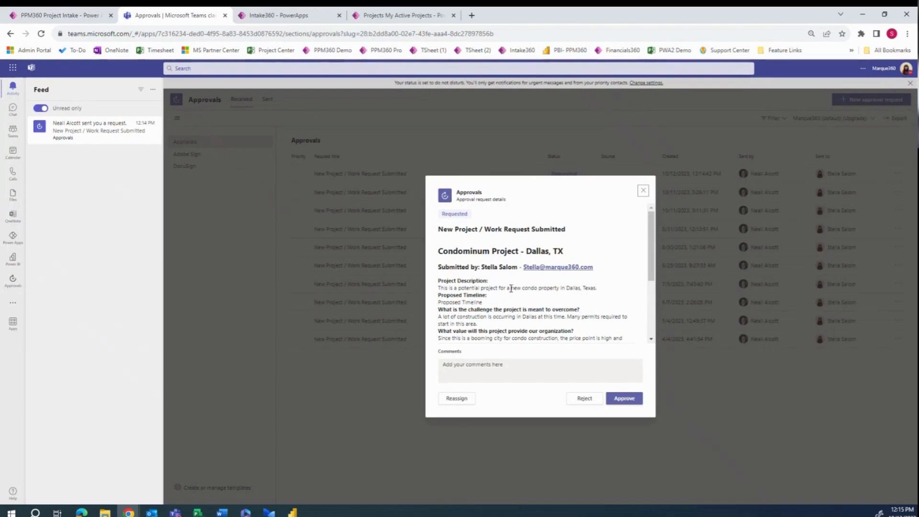
Review the Dallas condominium request's description, challenge, value and attachment details, and approve the request without comments
scroll(510, 288, "down", 1)
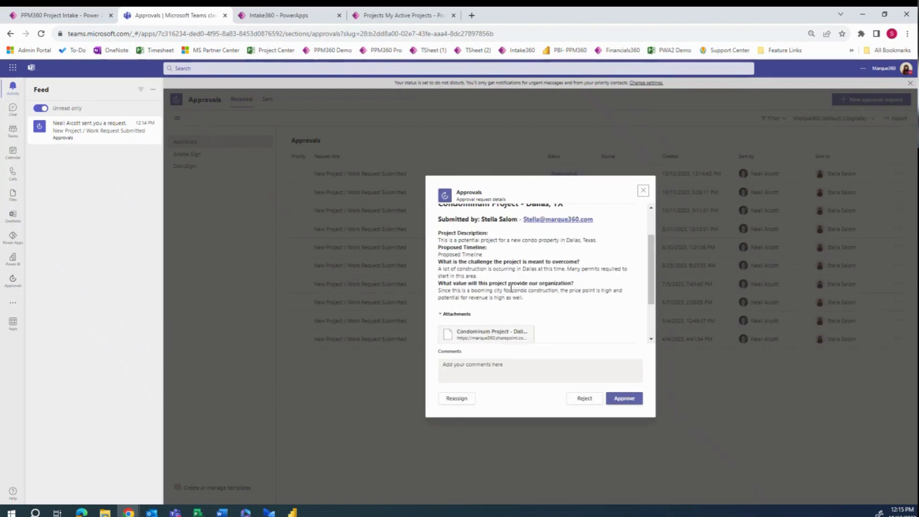
left_click_drag(523, 297, 438, 233)
left_click(501, 263)
scroll(501, 263, "down", 1)
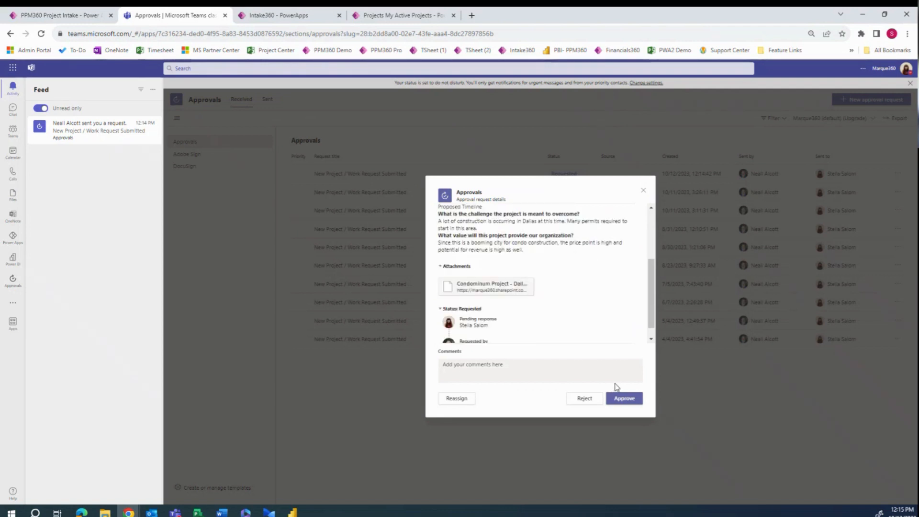
scroll(535, 290, "up", 3)
scroll(593, 287, "down", 4)
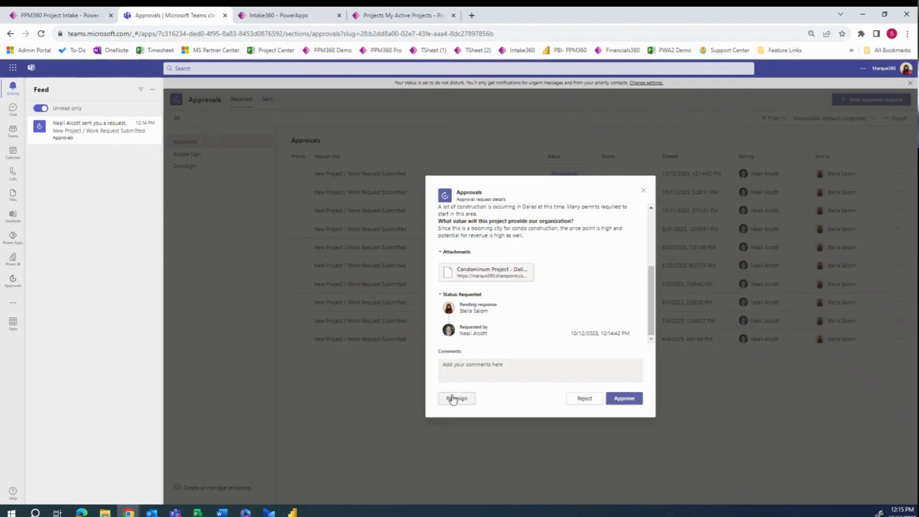
left_click(637, 400)
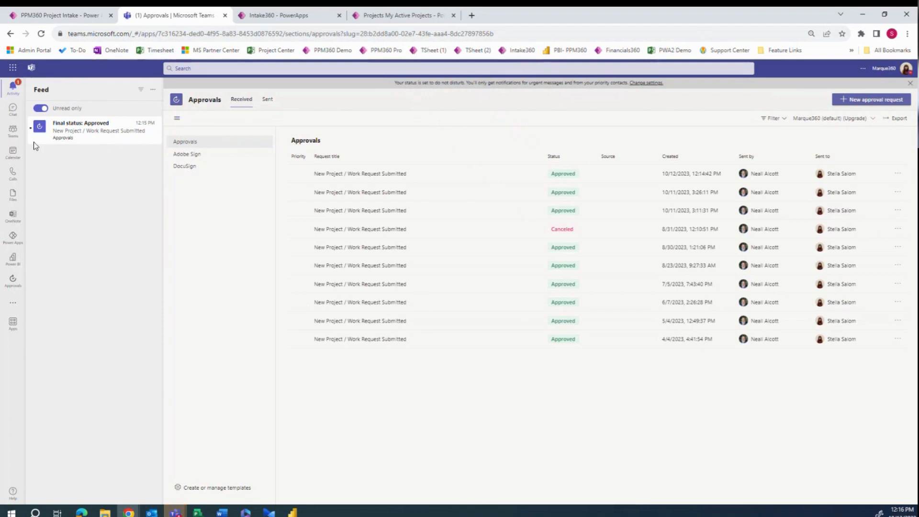
Open the final status notification for the Dallas condominium request from the Teams activity feed
left_click(13, 107)
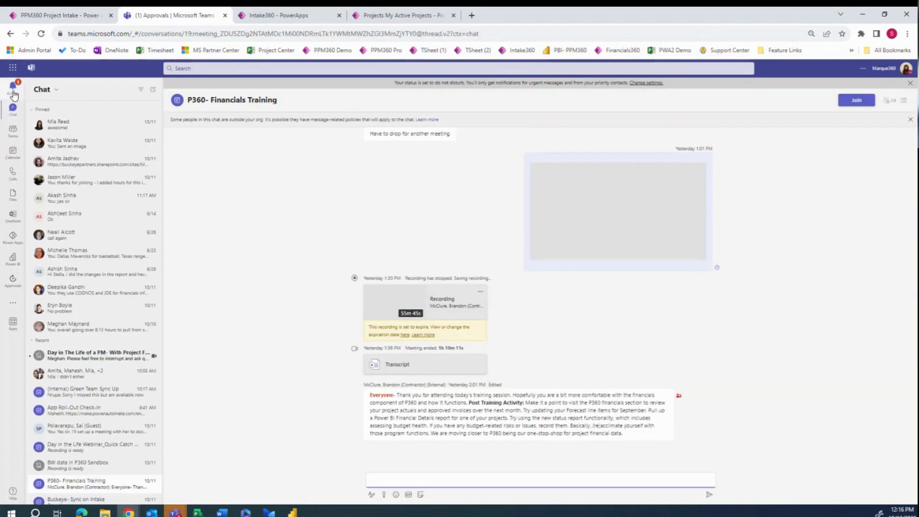
left_click(14, 95)
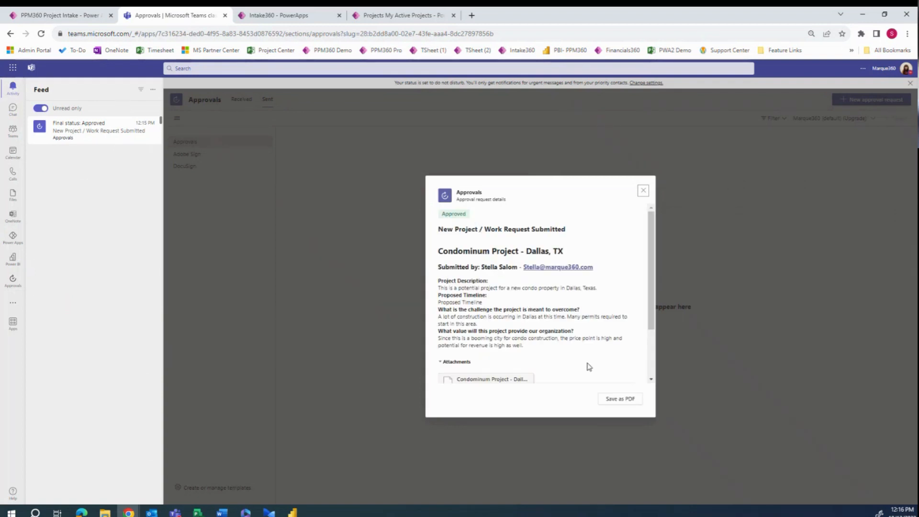
Review the approved Dallas condominium request's attachment and final status details, and close the approval details
scroll(598, 378, "down", 3)
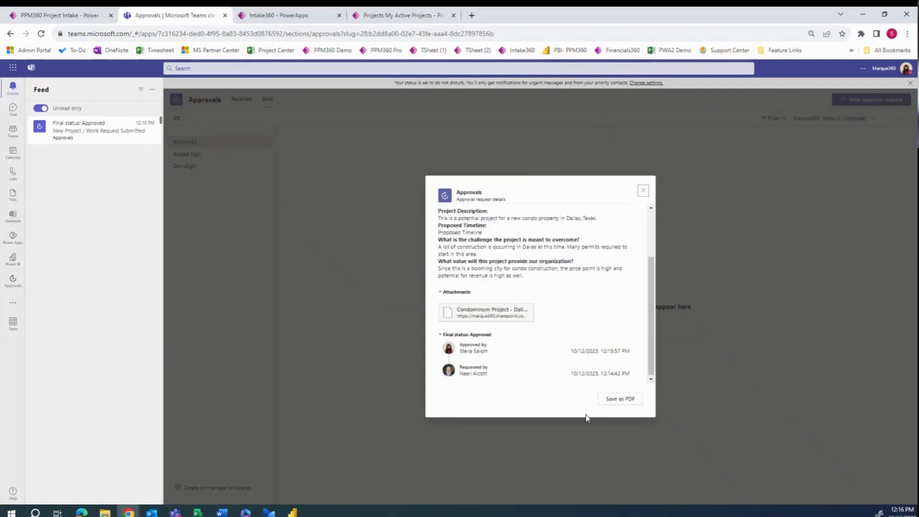
scroll(572, 345, "up", 3)
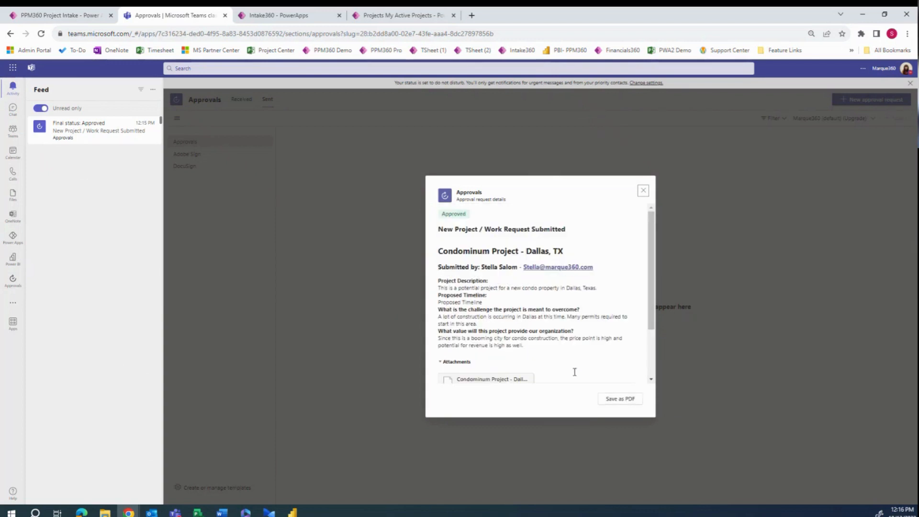
left_click(643, 191)
Switch to the PPM360 Pro app and view the PPM360 Dashboard and the Active Timesheets list
left_click(72, 15)
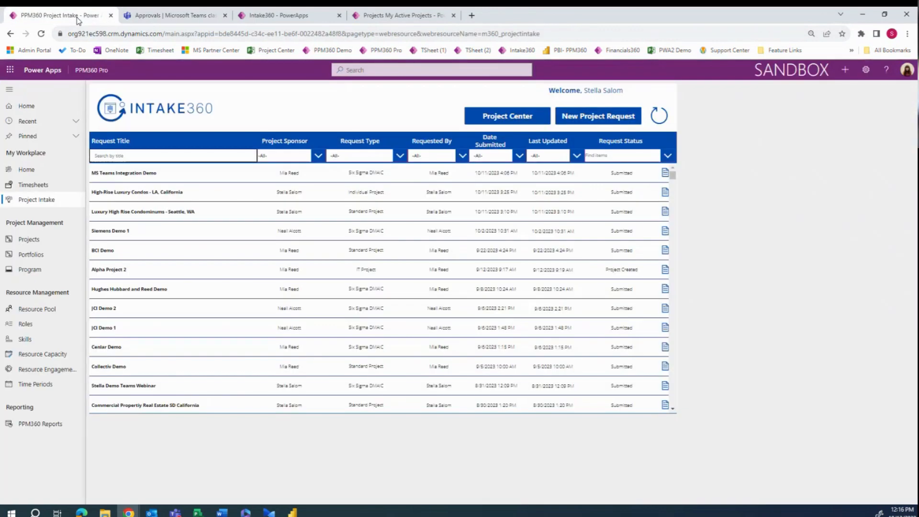
left_click(48, 106)
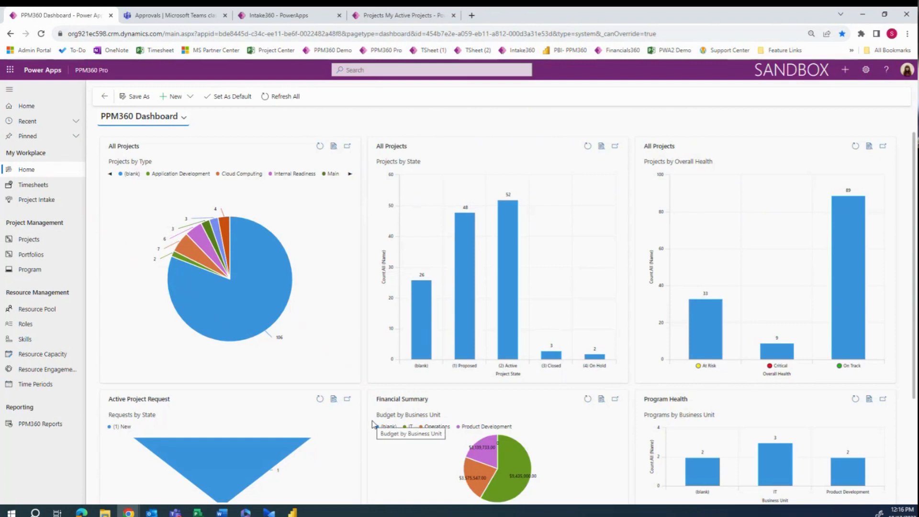
left_click(41, 190)
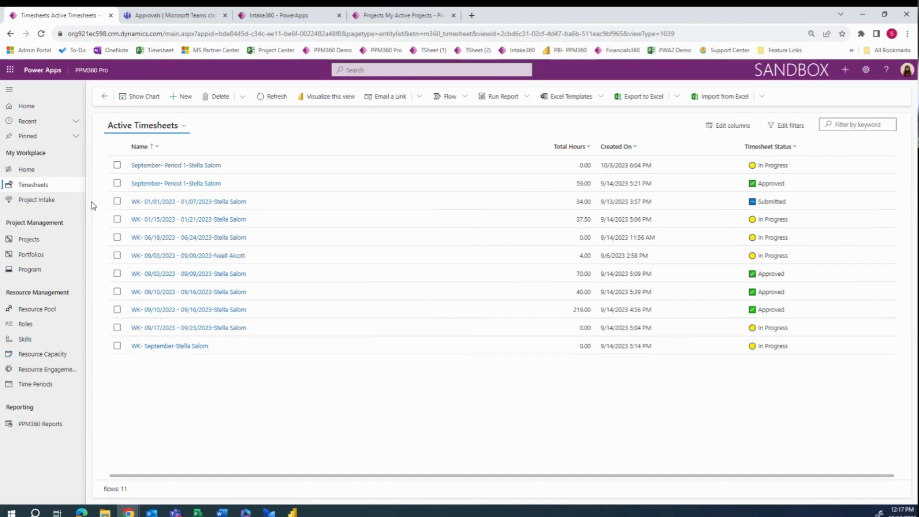
Open the My Active Projects list and widen the Name column so full project names fit
left_click(62, 241)
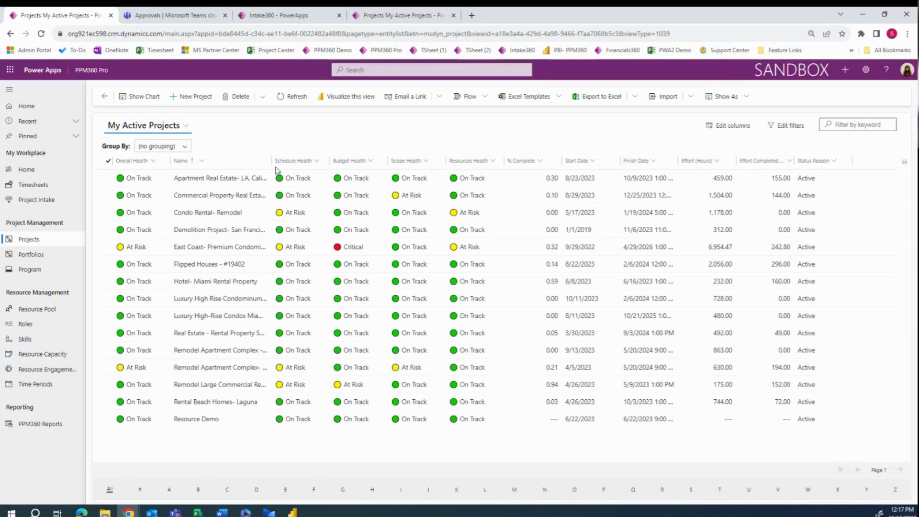
mouse_move(268, 161)
left_mouse_down()
mouse_move(295, 165)
mouse_move(280, 167)
left_mouse_up()
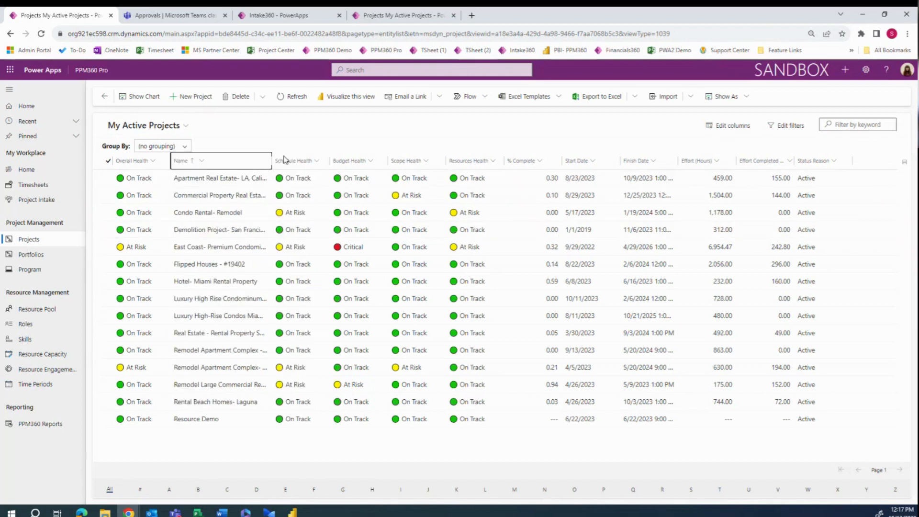
left_click_drag(271, 157, 321, 160)
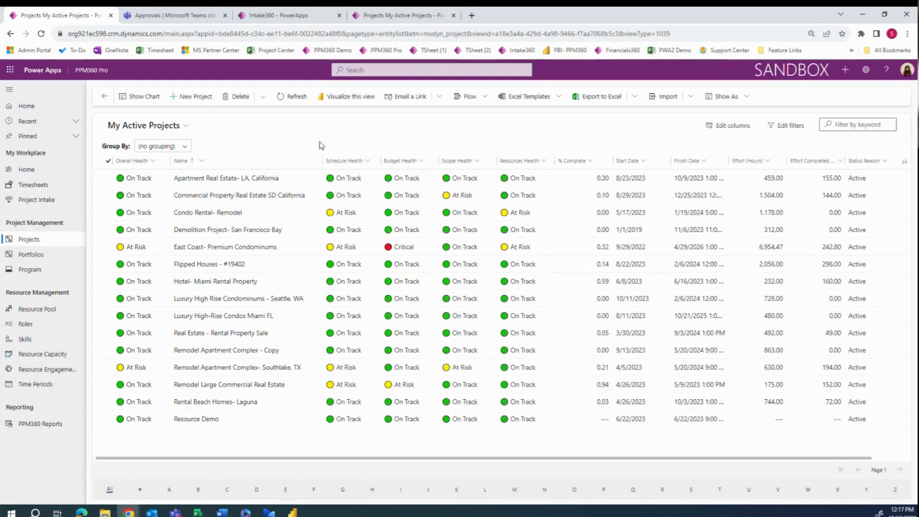
Switch the projects list to the Prog and Portfolios view and widen its Portfolio, Program and Name columns
left_click(175, 128)
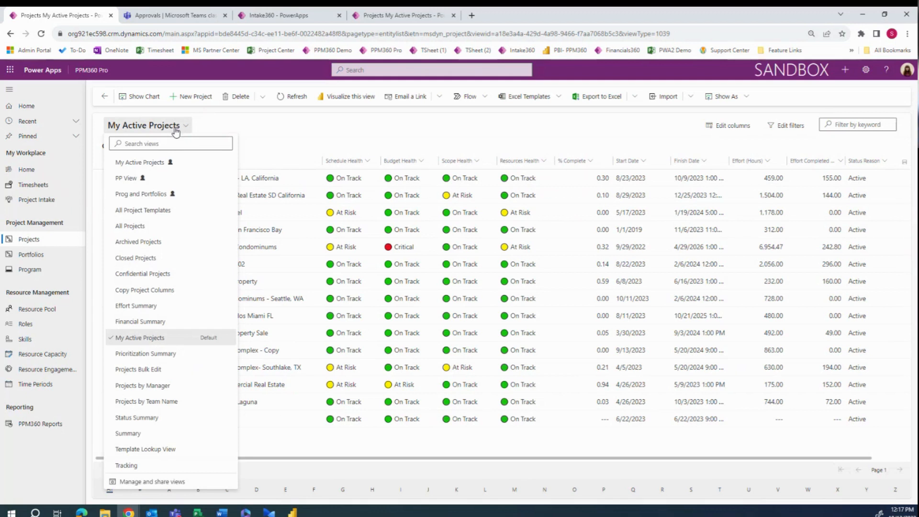
left_click(185, 195)
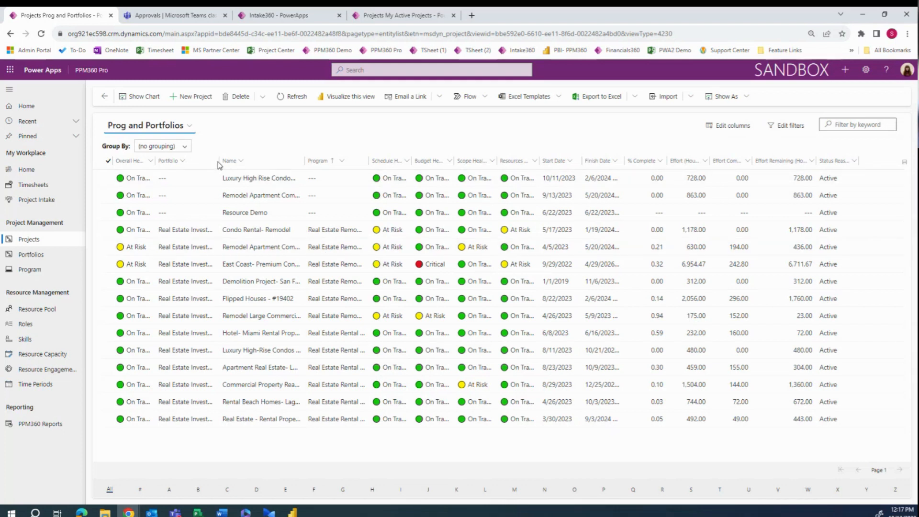
left_click_drag(220, 161, 260, 163)
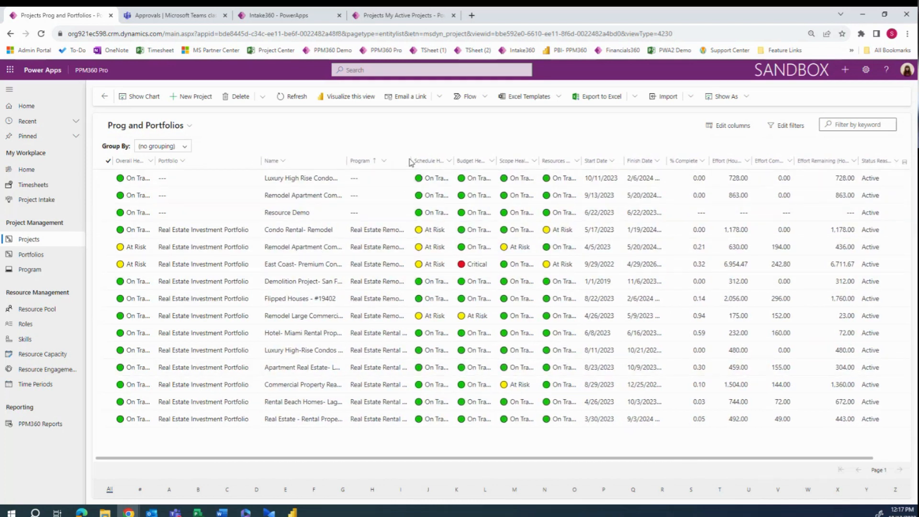
left_click_drag(411, 159, 457, 159)
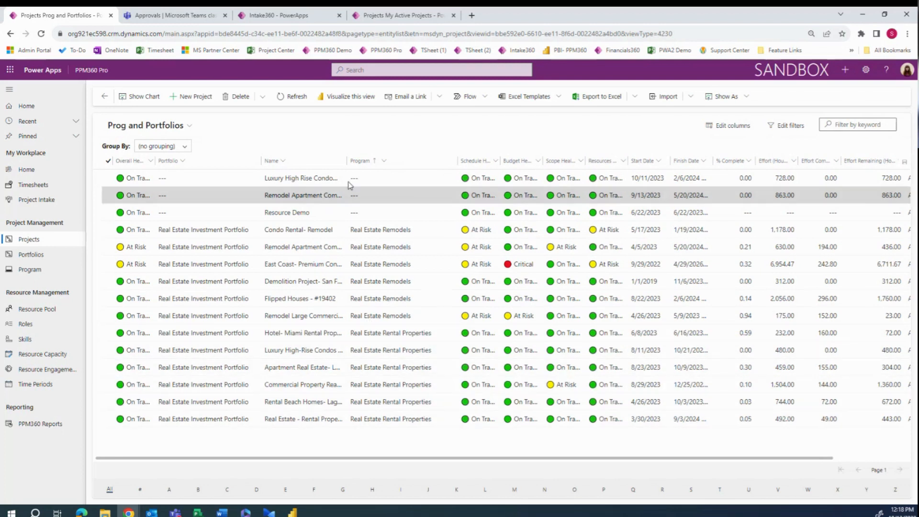
left_click_drag(347, 160, 408, 159)
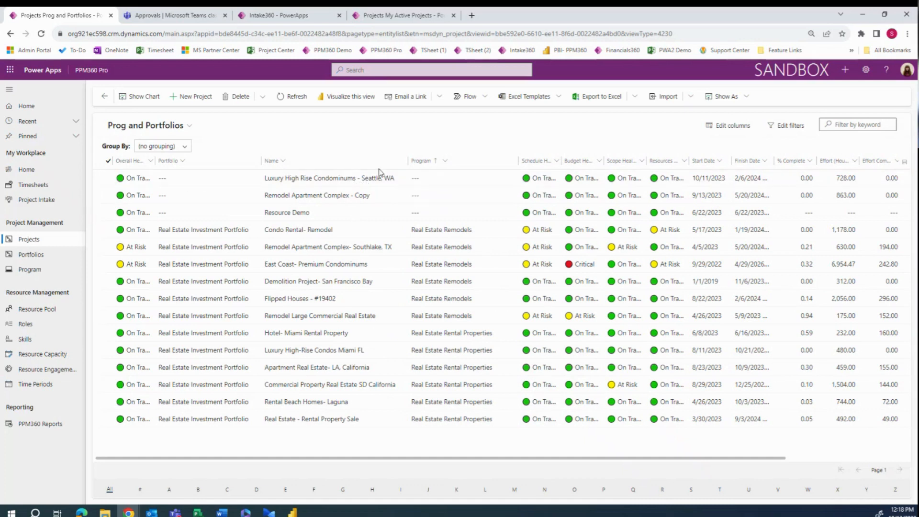
Open the Seattle, WA luxury condo project and assign program Real Estate Rental Properties, portfolio Real Estate Investment Portfolio and project state (2) Active
left_click(339, 180)
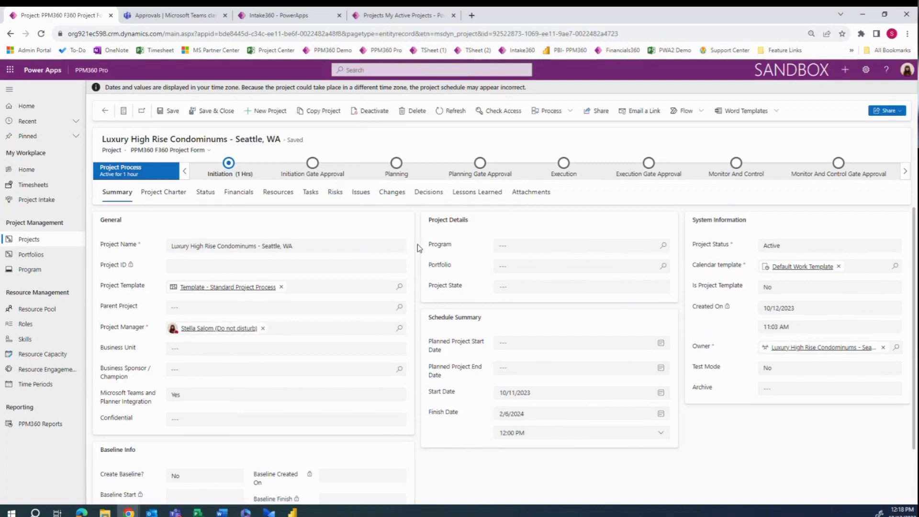
left_click(549, 243)
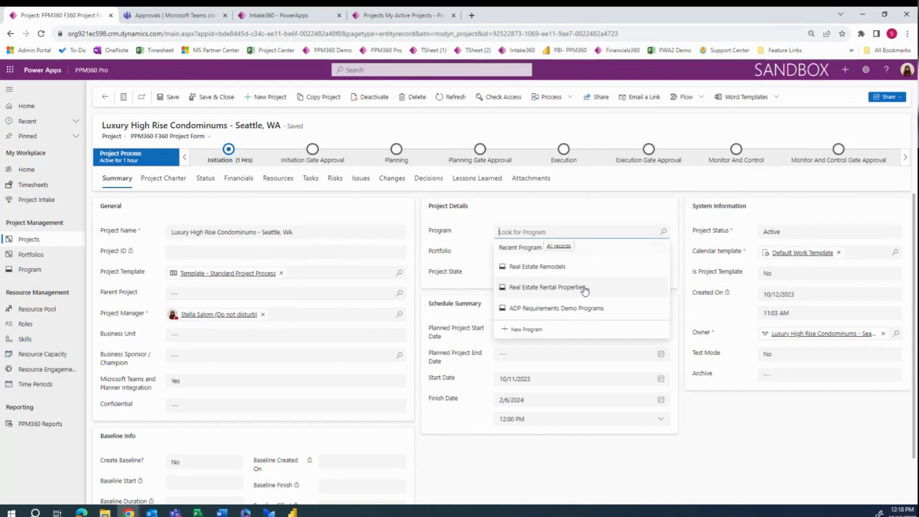
left_click(547, 288)
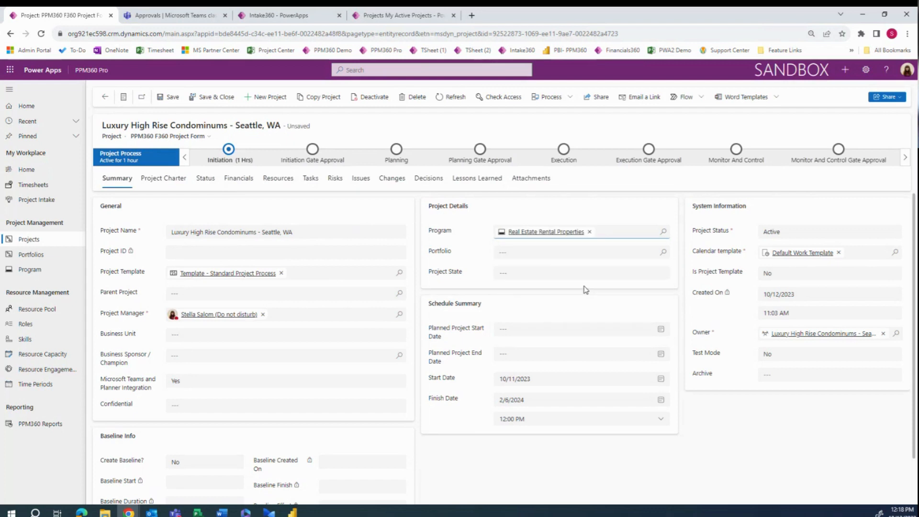
left_click(536, 253)
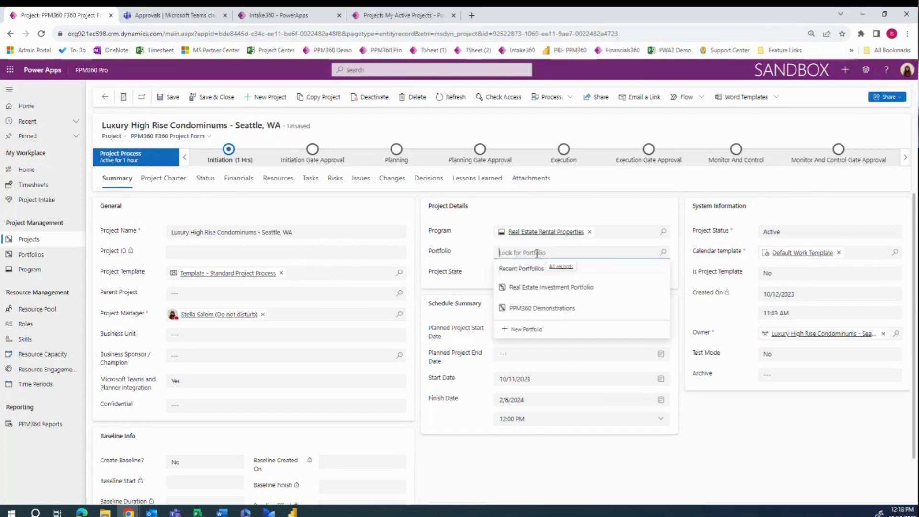
left_click(560, 287)
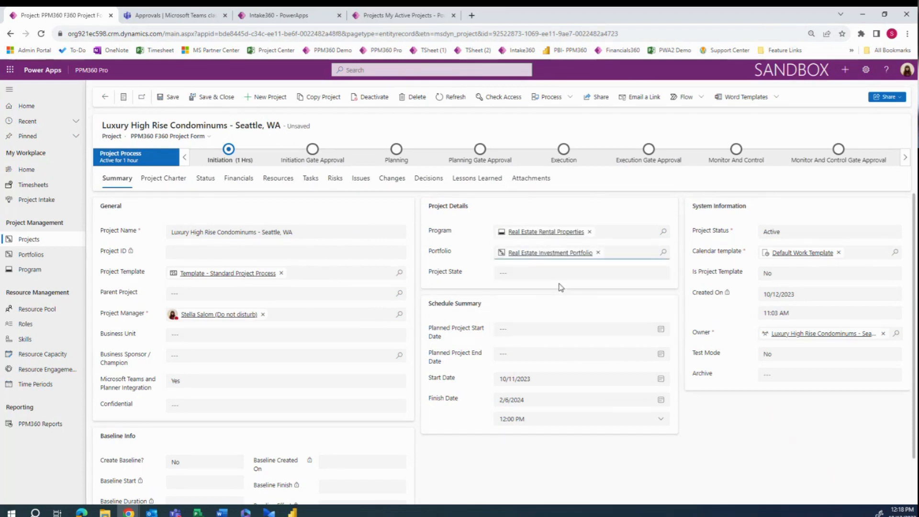
left_click(580, 279)
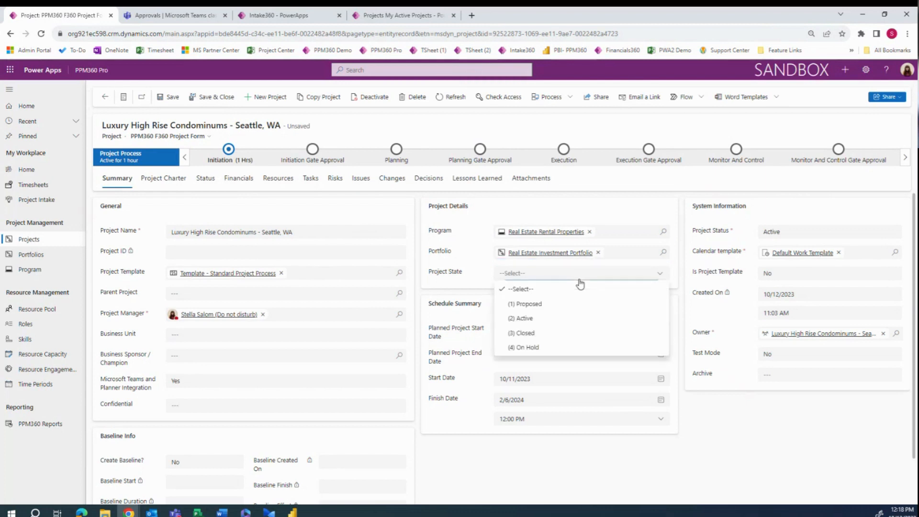
left_click(531, 318)
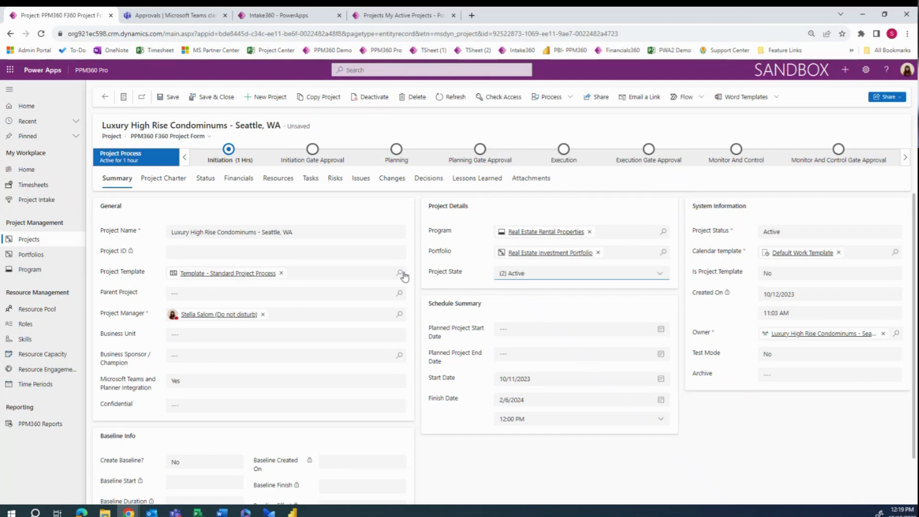
Set the project's parent project to Luxury High-Rise Condos Miami FL and its business unit to Operations
left_click(301, 295)
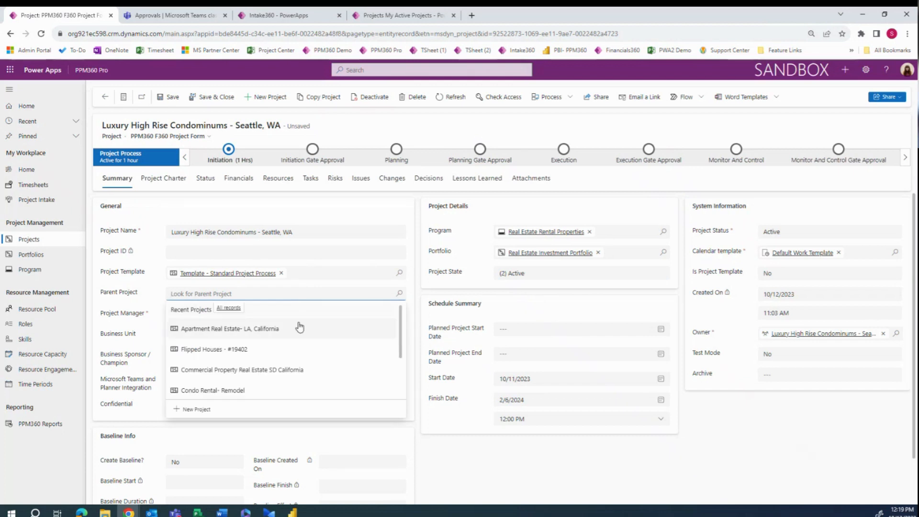
type("i")
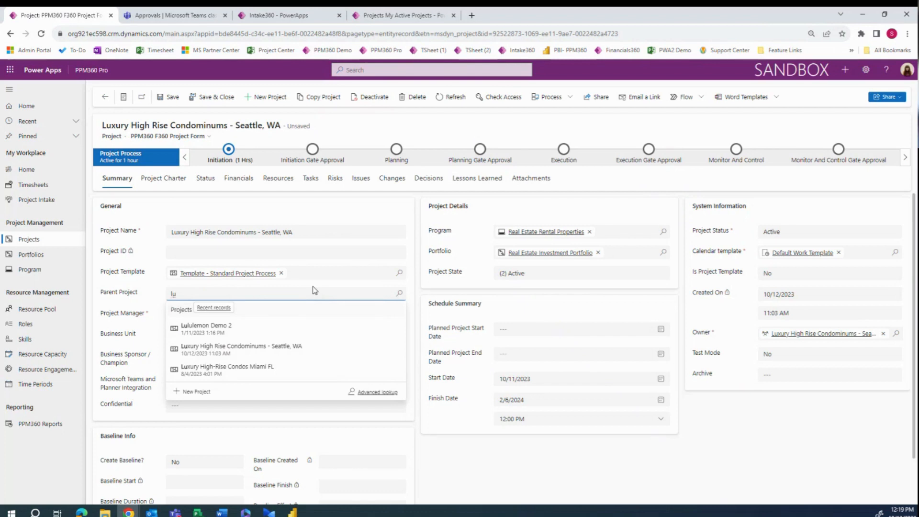
left_click(275, 367)
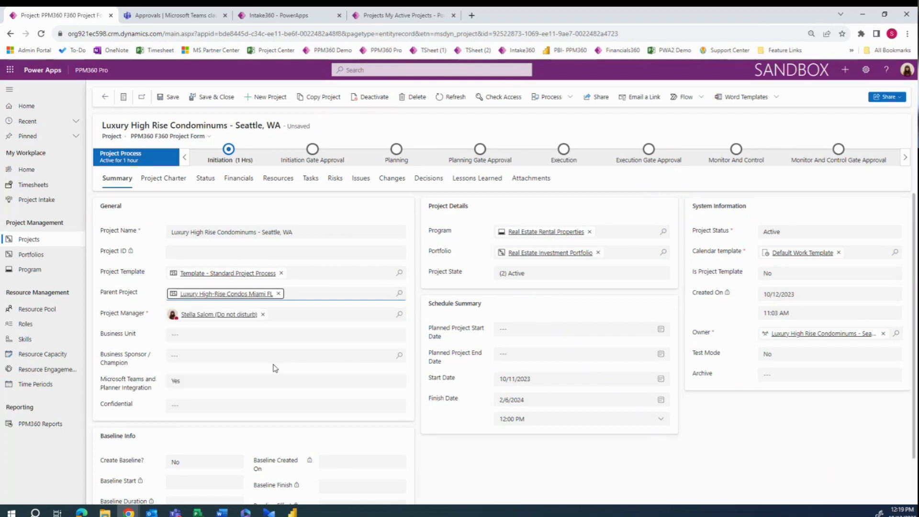
left_click(242, 335)
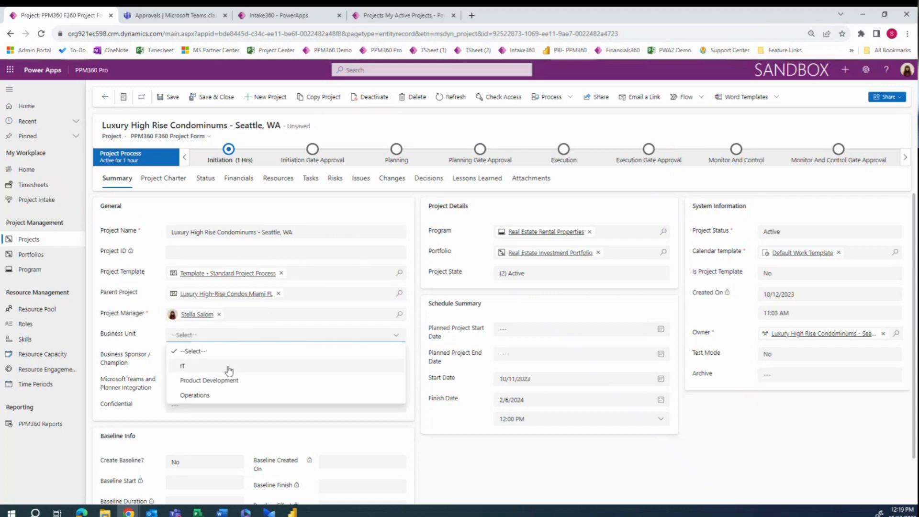
left_click(230, 395)
Look up the sponsor by first name and assign that person as the project's Business Sponsor / Champion
left_click(229, 355)
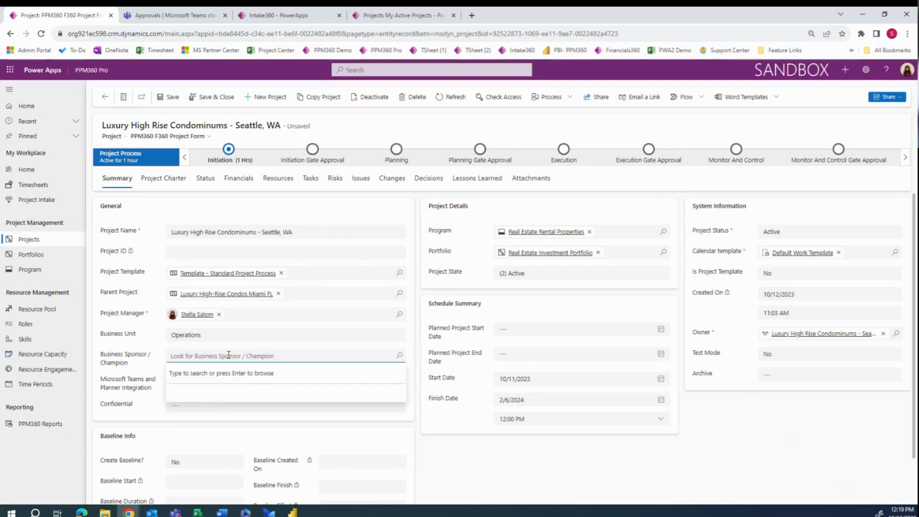
type("mi")
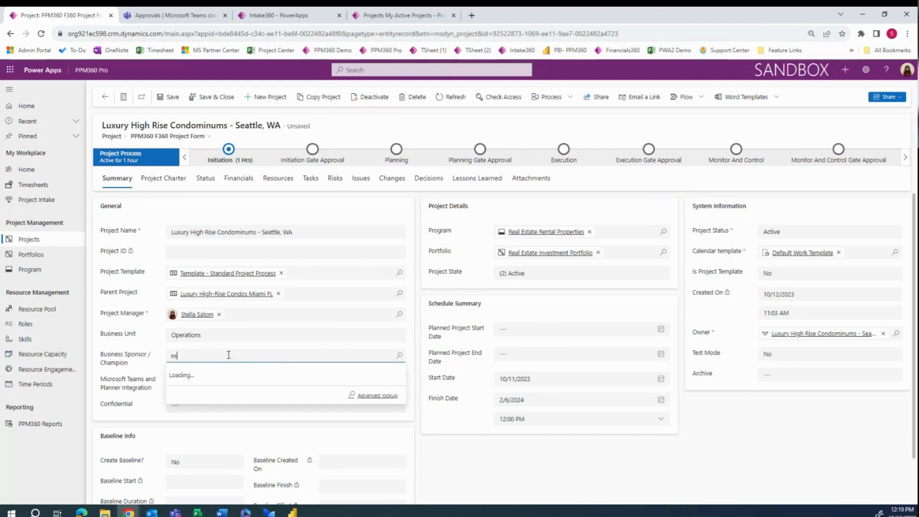
type("a")
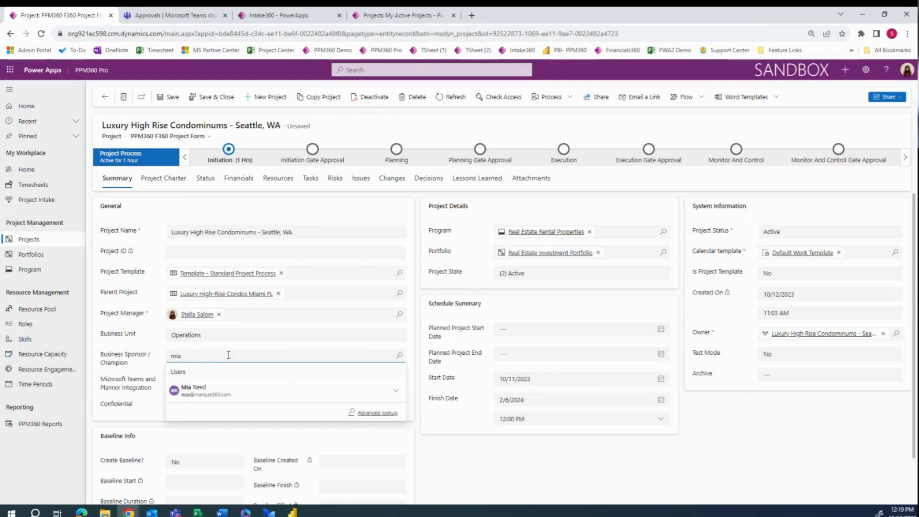
left_click(230, 390)
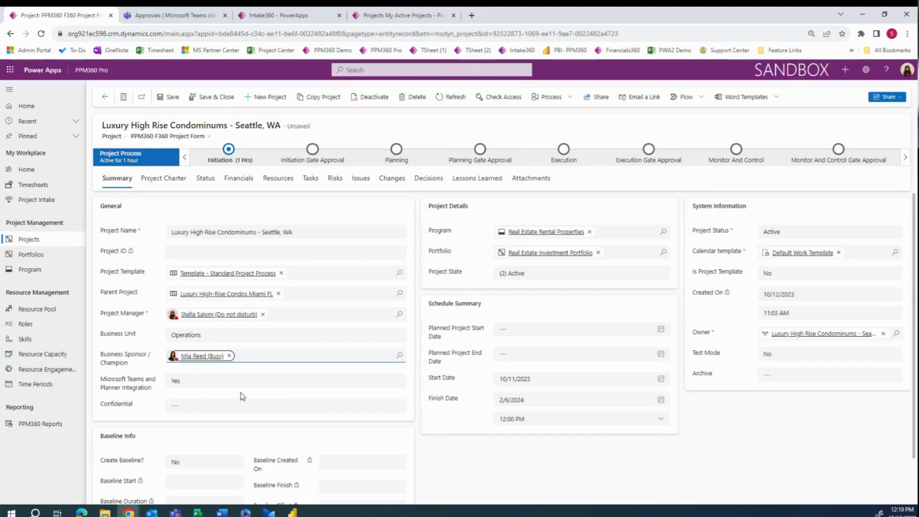
left_click(207, 382)
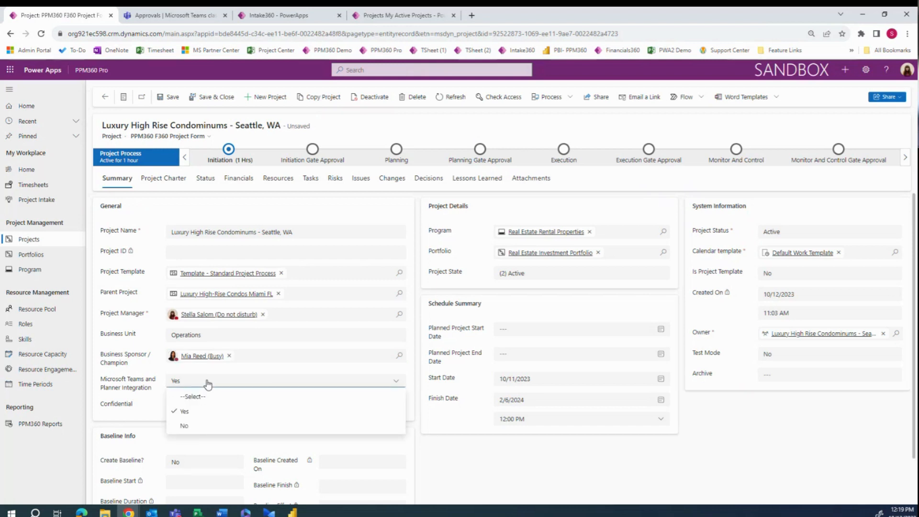
left_click(214, 400)
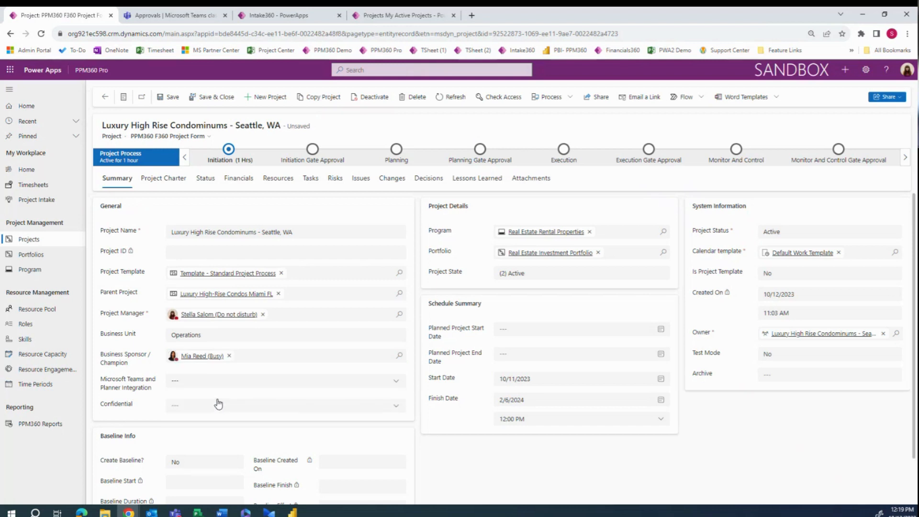
left_click(254, 381)
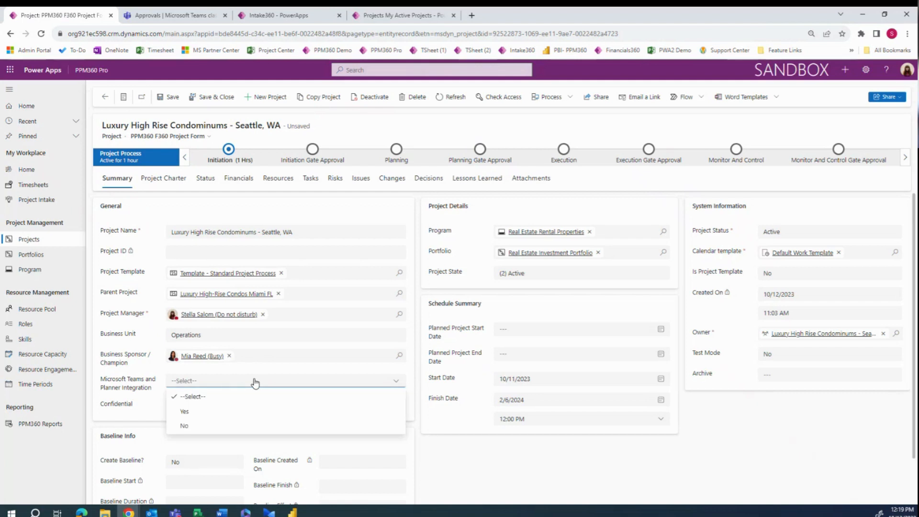
left_click(258, 412)
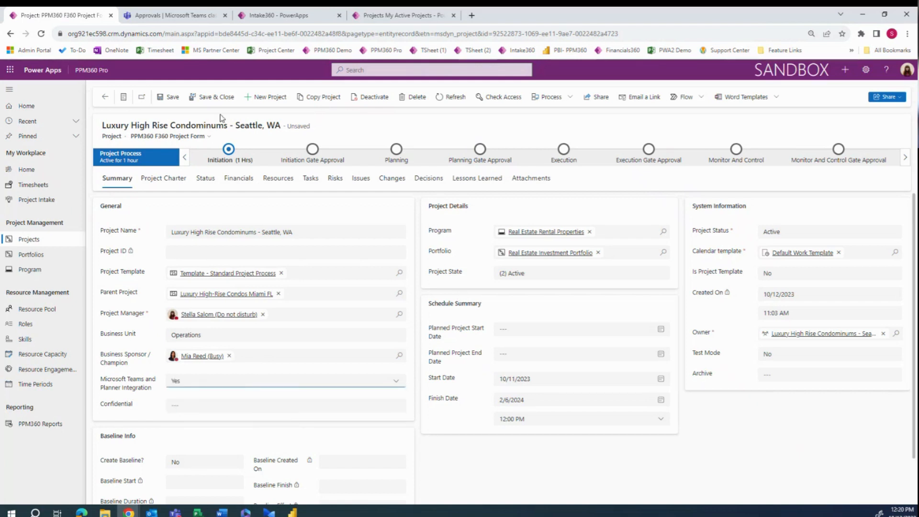
Save the Seattle project and look over the Baseline Info section of its summary
left_click(173, 97)
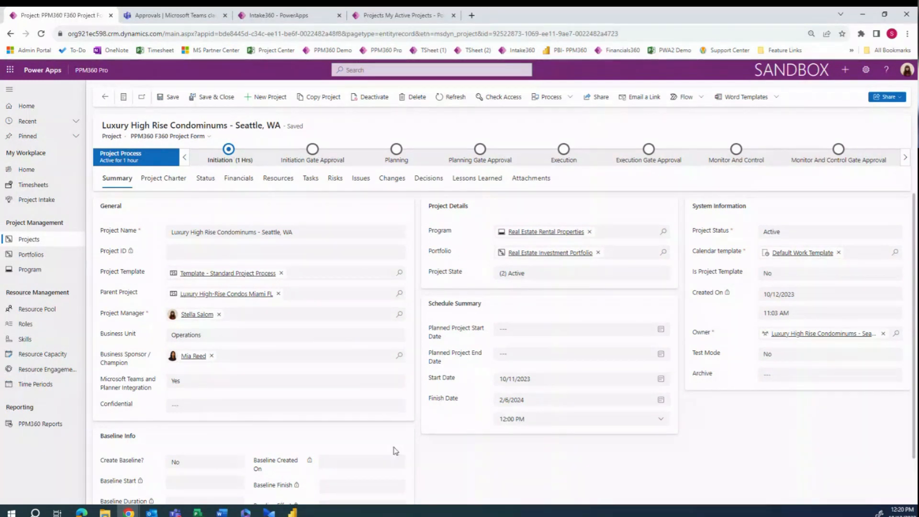
scroll(503, 456, "down", 1)
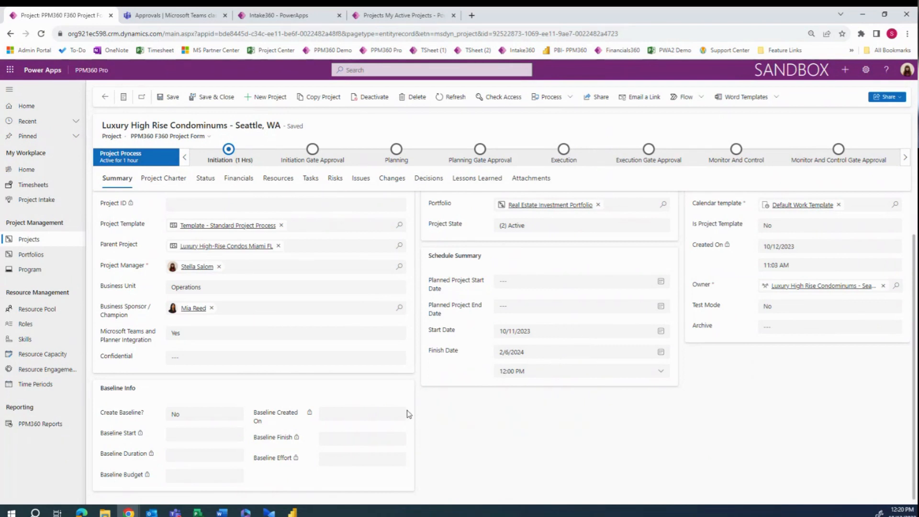
scroll(455, 415, "up", 1)
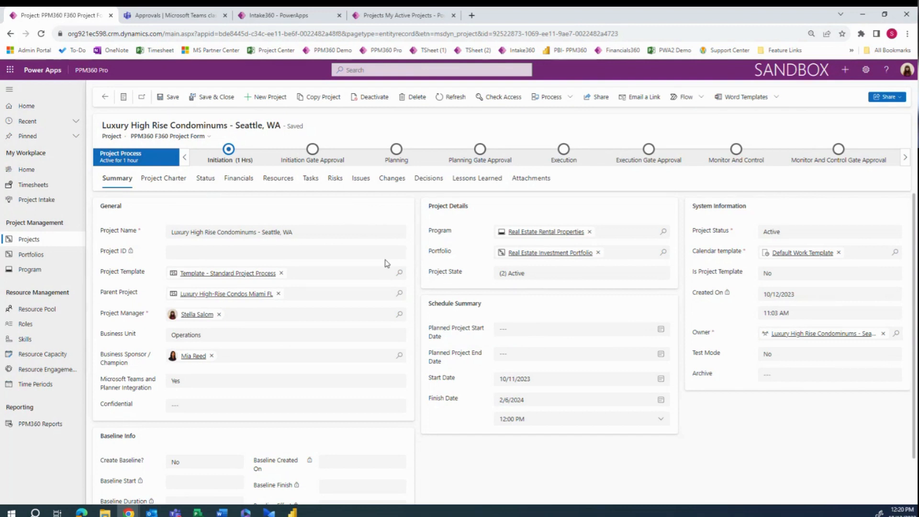
Open the Seattle project's task schedule, dismiss the time zone notice, and collapse and re-expand the Develop Project Charter group
left_click(310, 184)
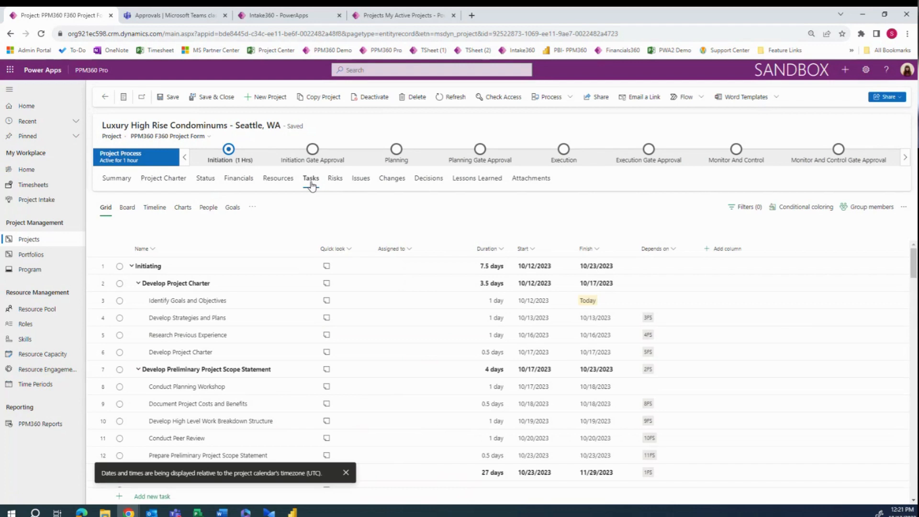
left_click(345, 478)
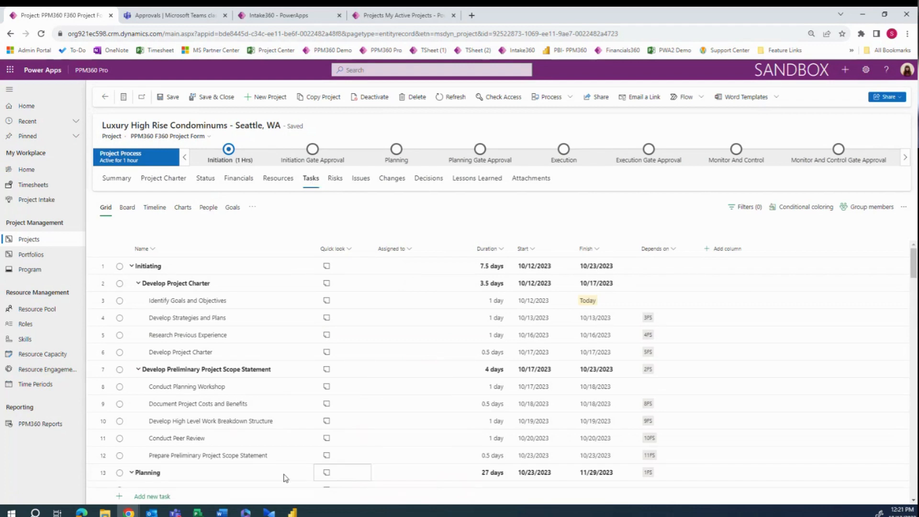
left_click(138, 284)
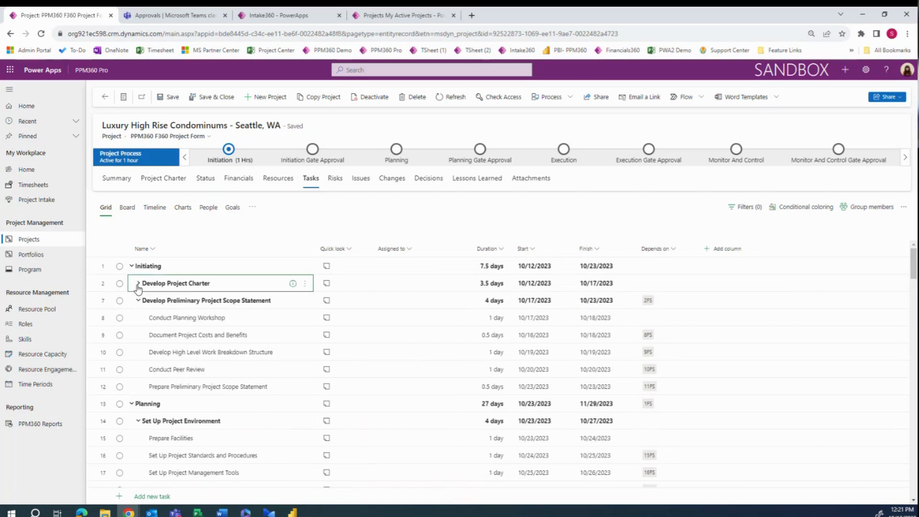
left_click(138, 284)
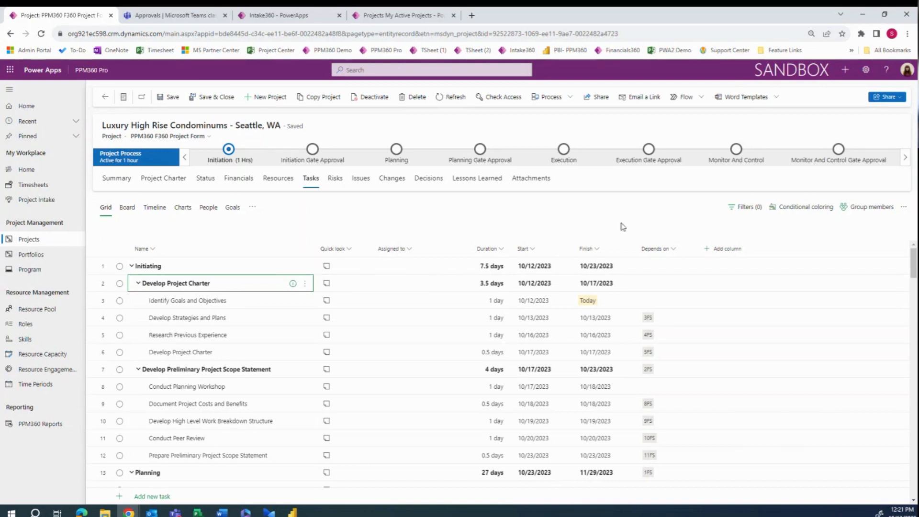
Add the Effort column to the task grid and set the effort of Identify Goals and Objectives to 4 hours
left_click(714, 248)
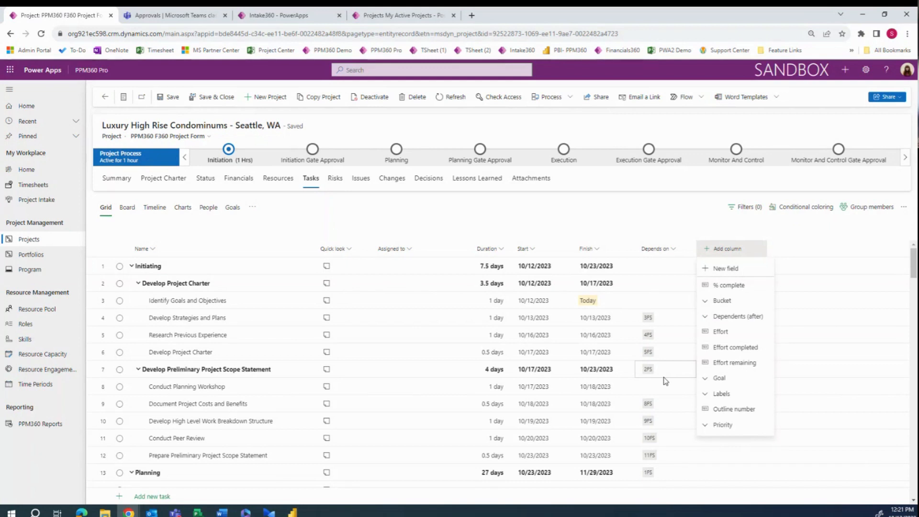
left_click(760, 335)
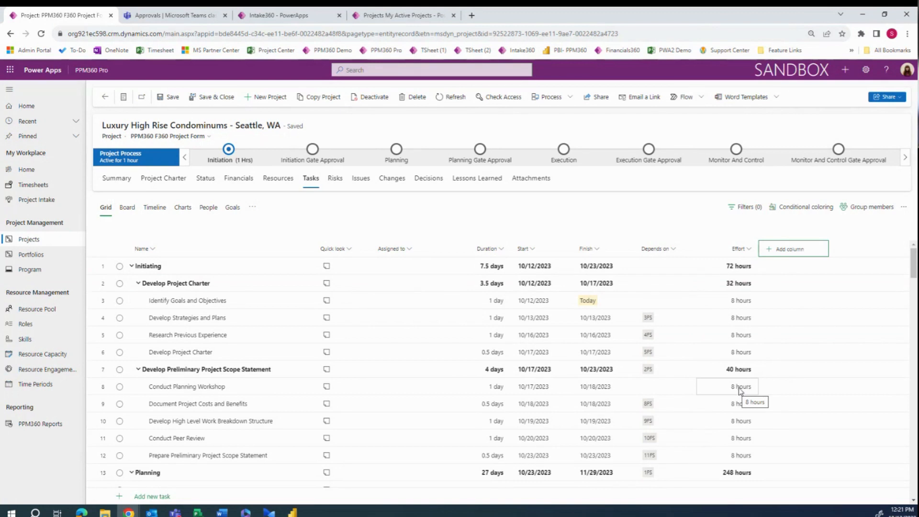
left_click(748, 301)
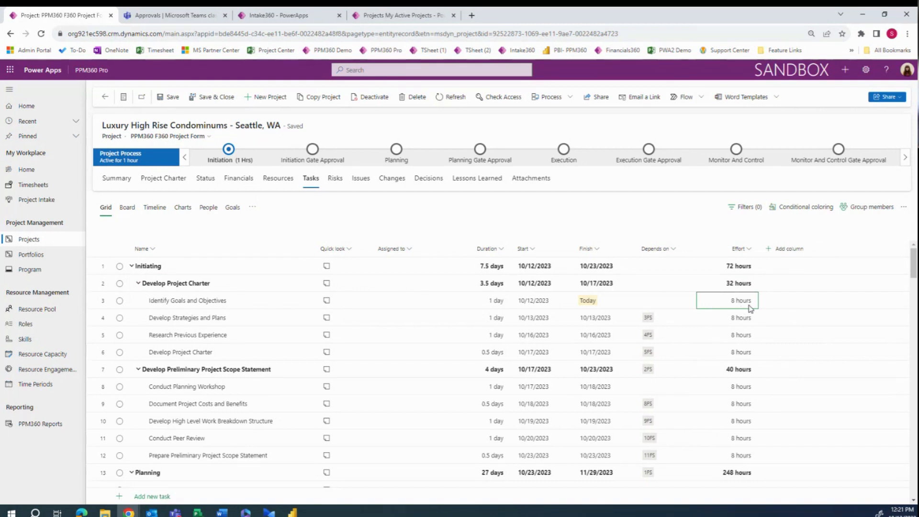
type("4")
key("Return")
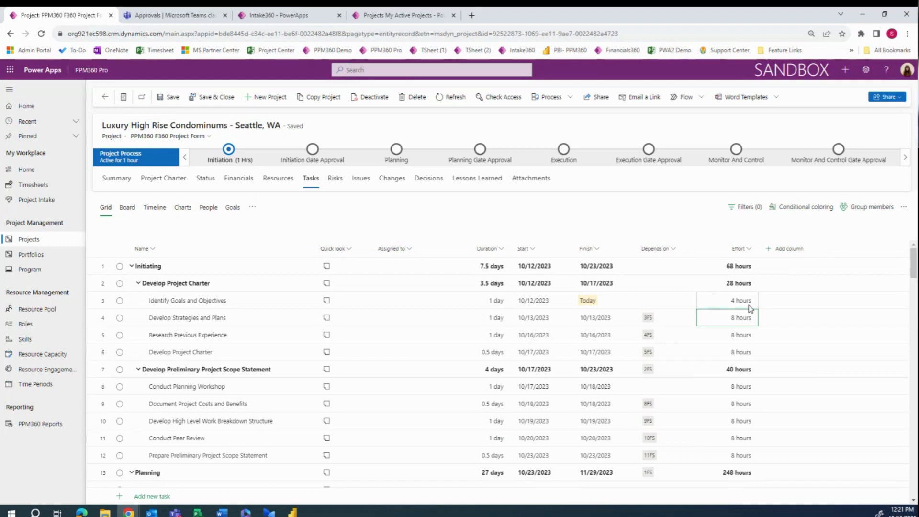
Try to assign Identify Goals and Objectives to the project's business sponsor, looked up by first name
left_click(408, 305)
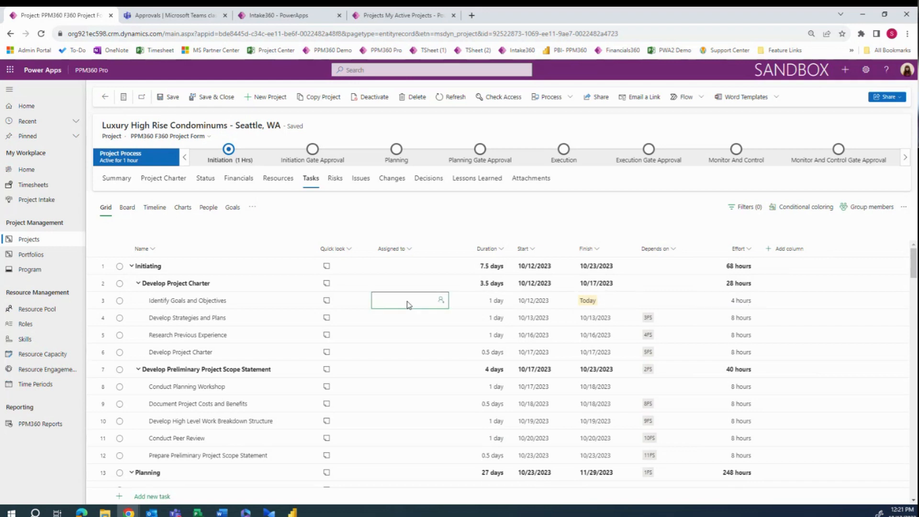
left_click(408, 305)
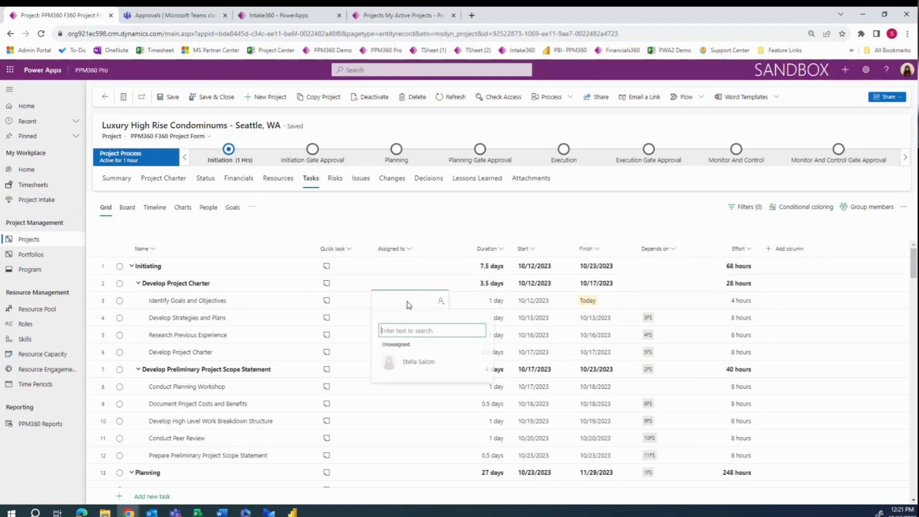
type("m")
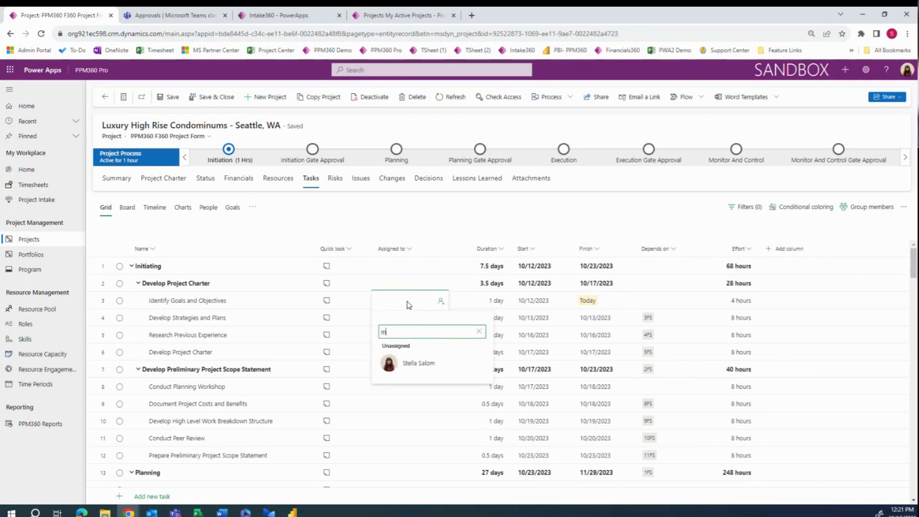
type("ia")
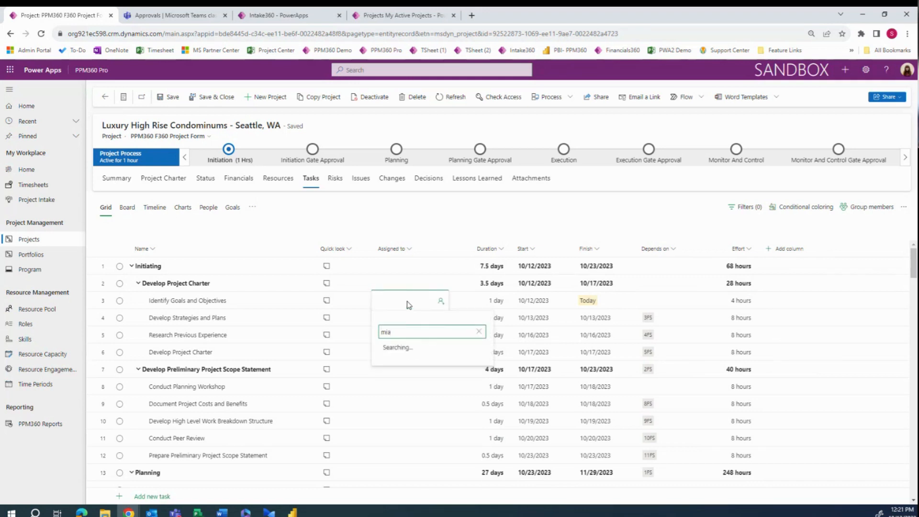
left_click(418, 368)
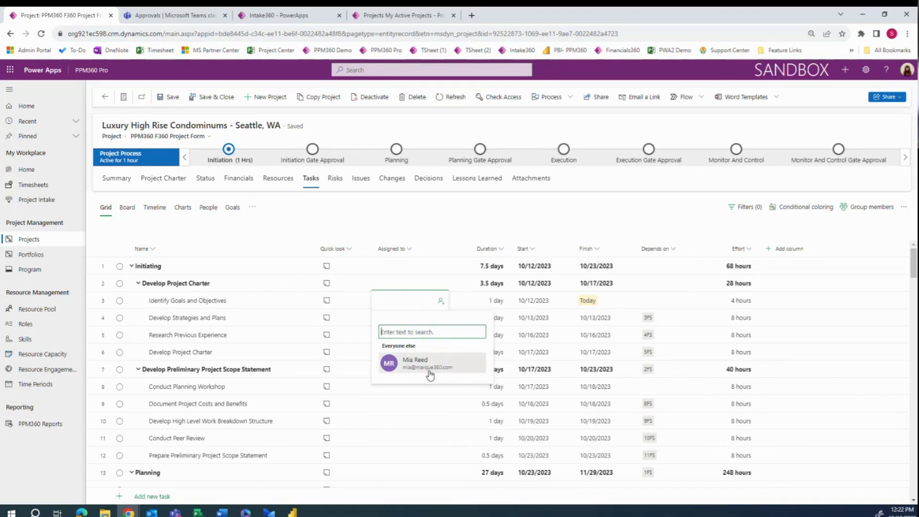
left_click(417, 301)
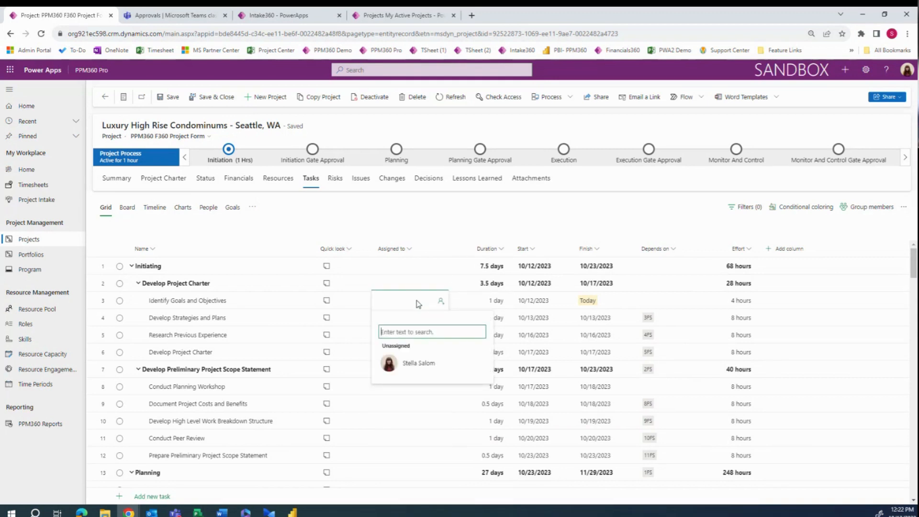
type("mia")
left_click(445, 366)
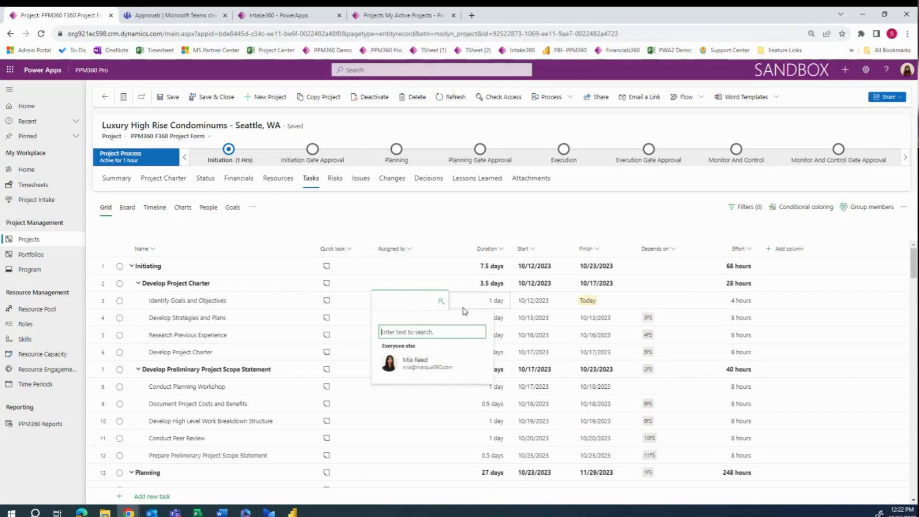
type("mia")
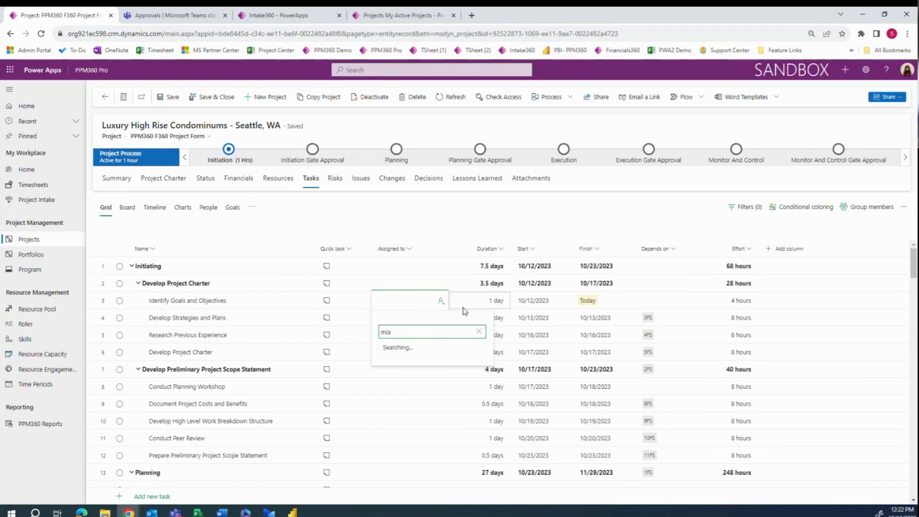
left_click(447, 369)
Try to assign a person to the Conduct Planning Workshop task
left_click(507, 212)
left_click(395, 391)
left_click(401, 389)
type("ery")
left_click(426, 455)
left_click(430, 286)
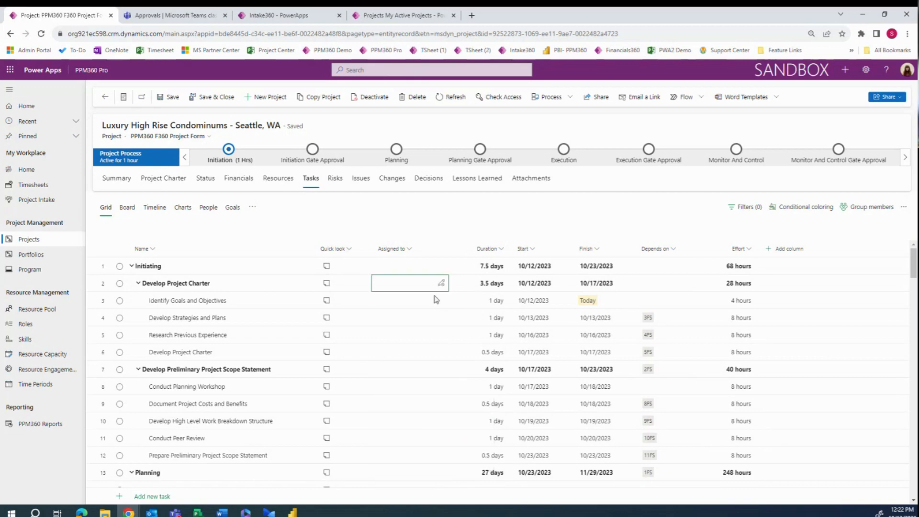
Reload the project's task schedule and assign Identify Goals and Objectives to the suggested group member who is not the project manager
key("F5")
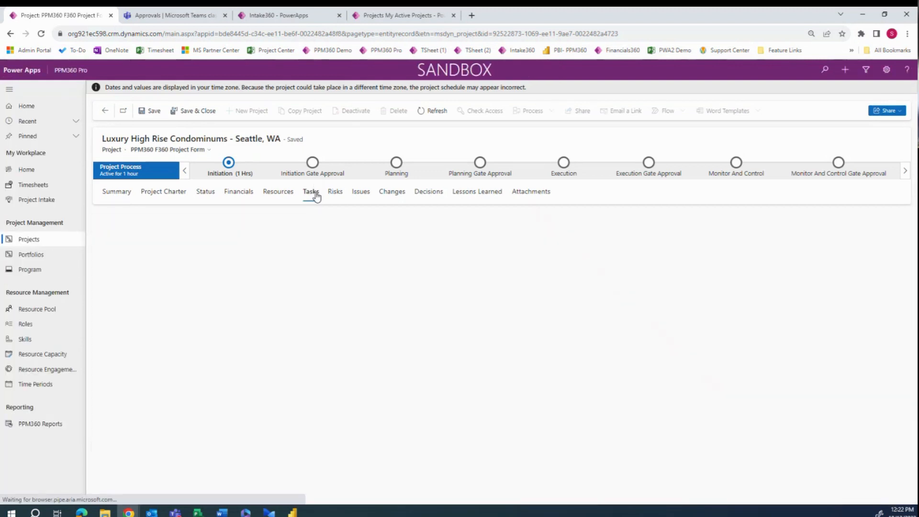
left_click(312, 192)
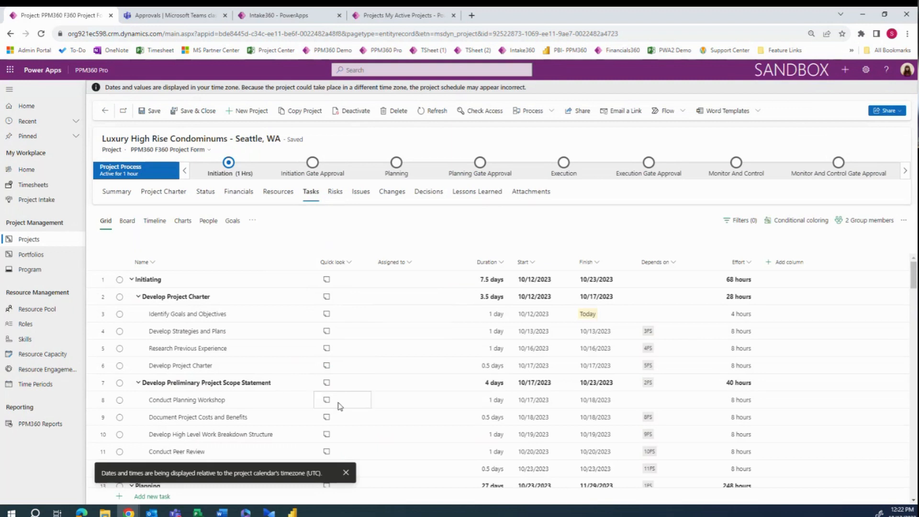
left_click(345, 472)
left_click(410, 315)
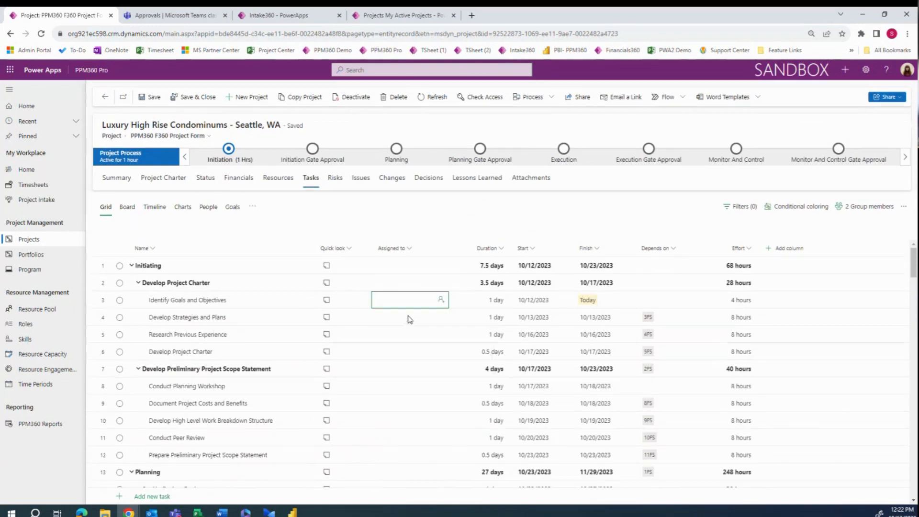
left_click(421, 299)
left_click(429, 388)
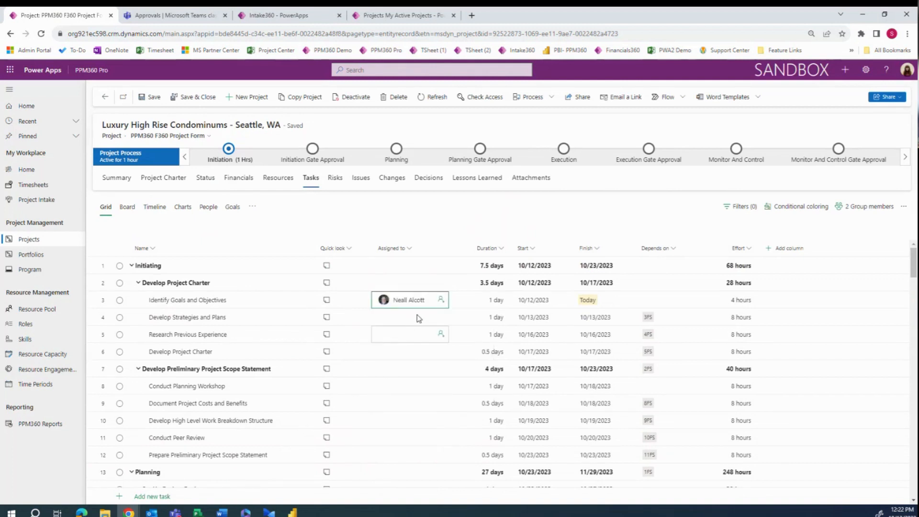
Look up the business sponsor by first name and assign that person to Develop Strategies and Plans without adding them to the group
left_click(403, 322)
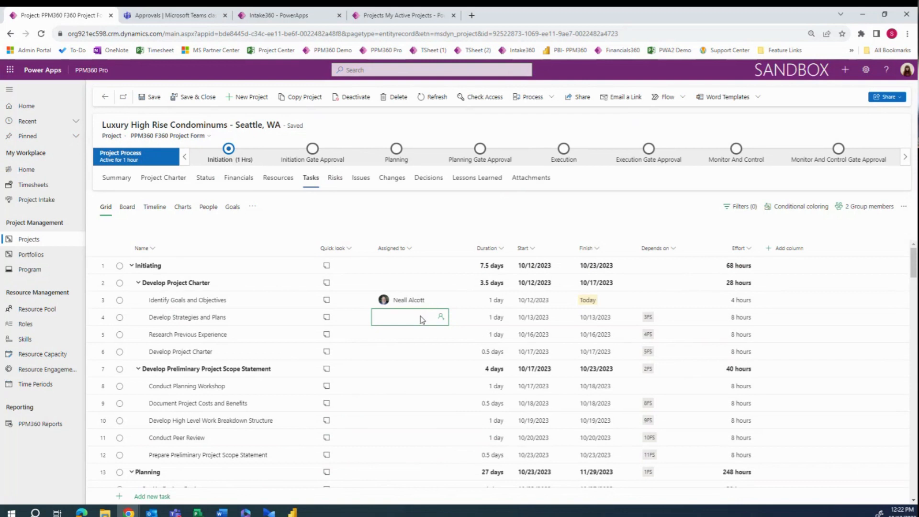
left_click(404, 320)
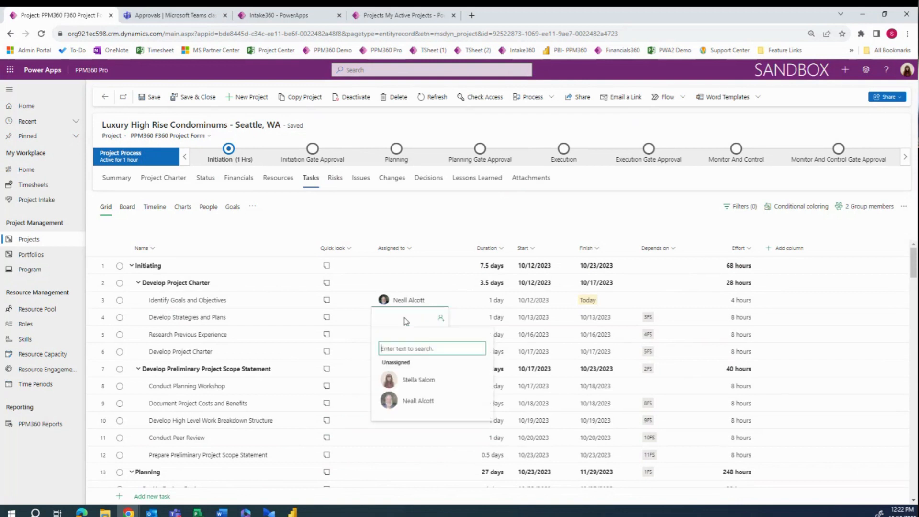
type("mia")
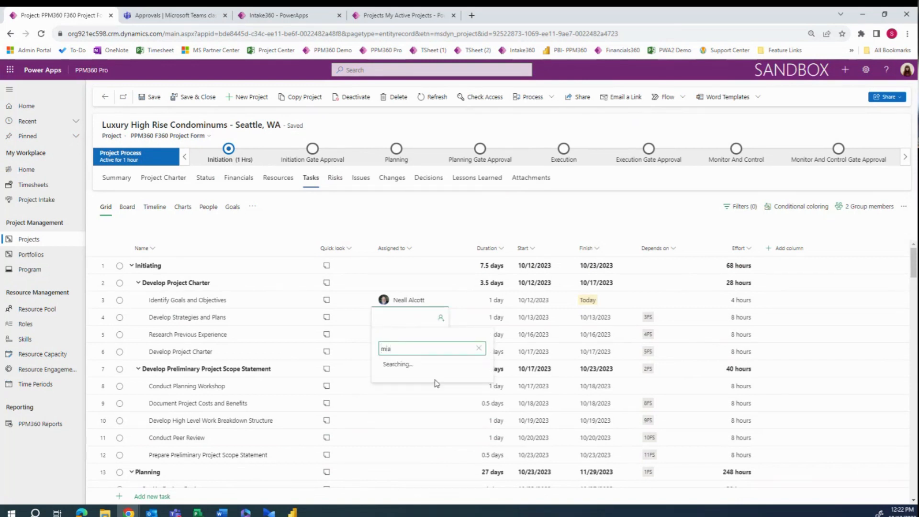
left_click(408, 379)
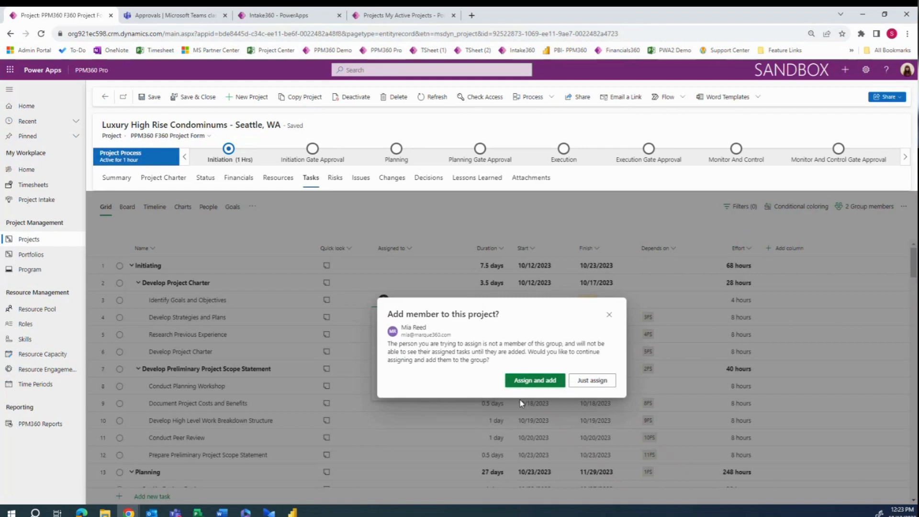
left_click(594, 381)
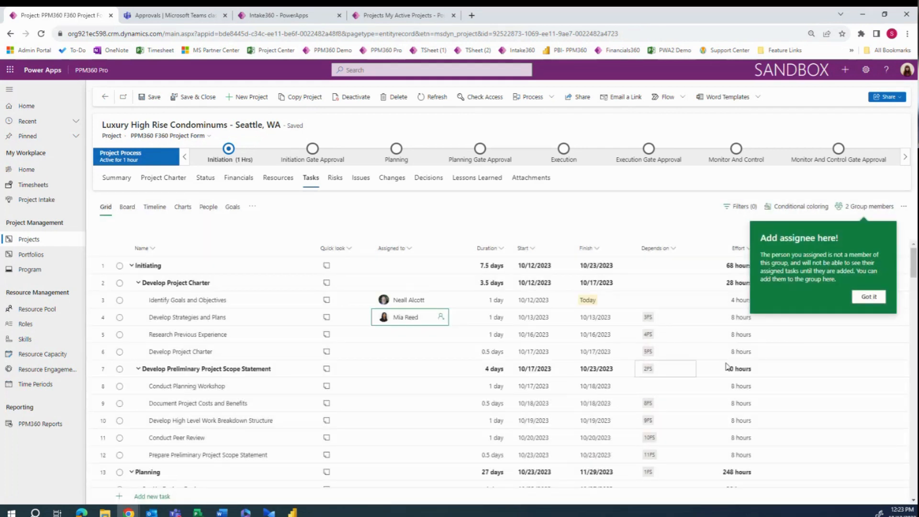
left_click(882, 300)
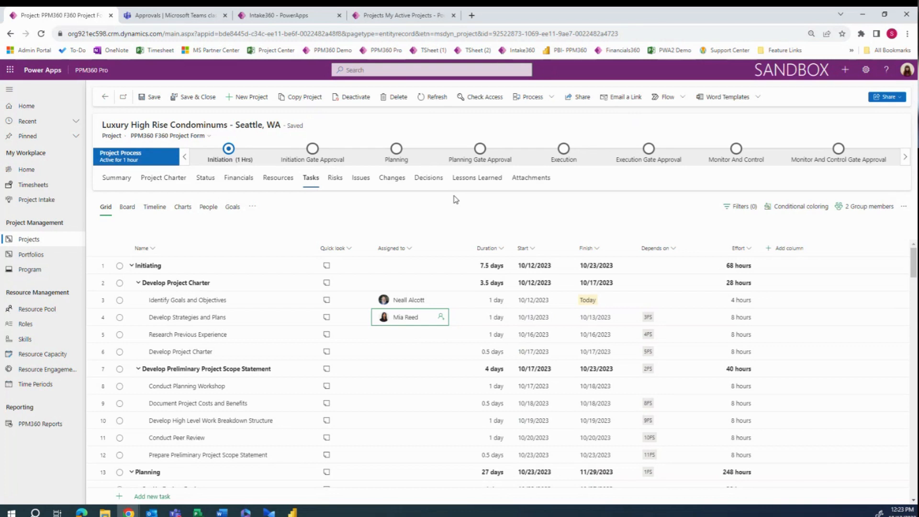
Add the % complete column to the task grid and set Develop Strategies and Plans to 50% complete
left_click(795, 250)
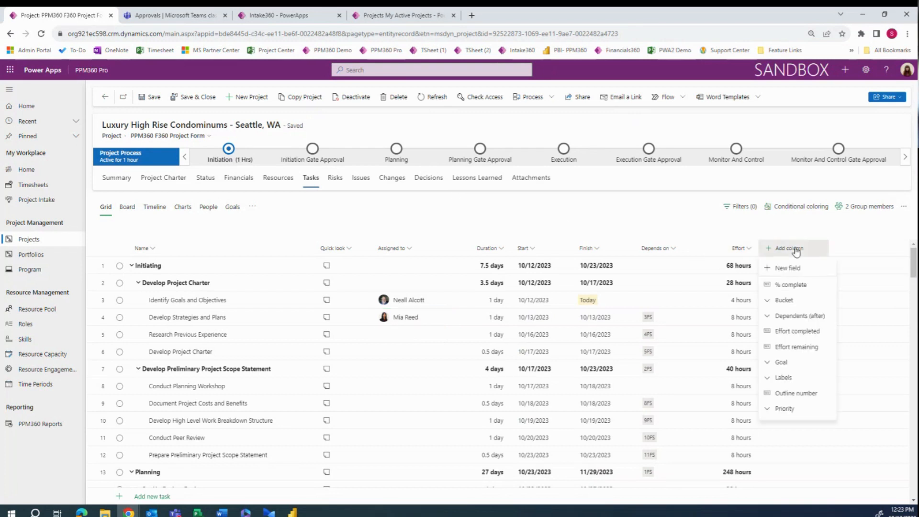
left_click(793, 284)
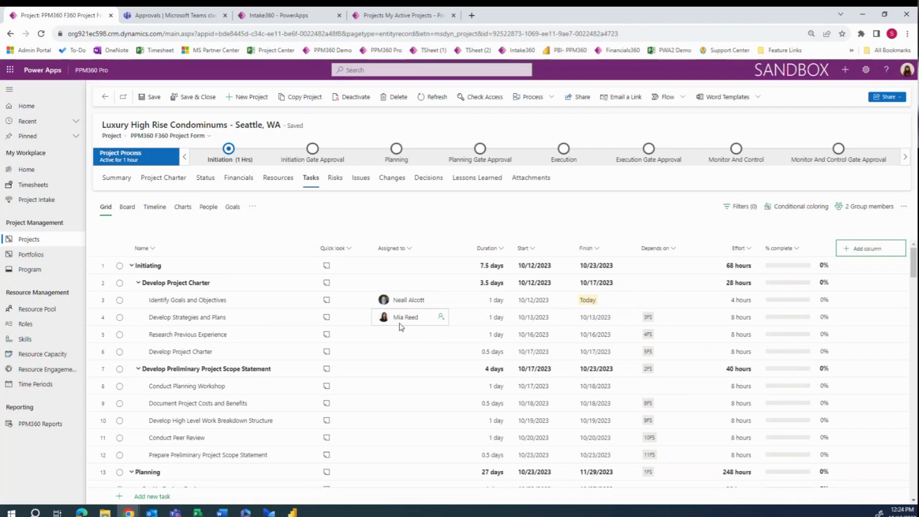
left_click(797, 319)
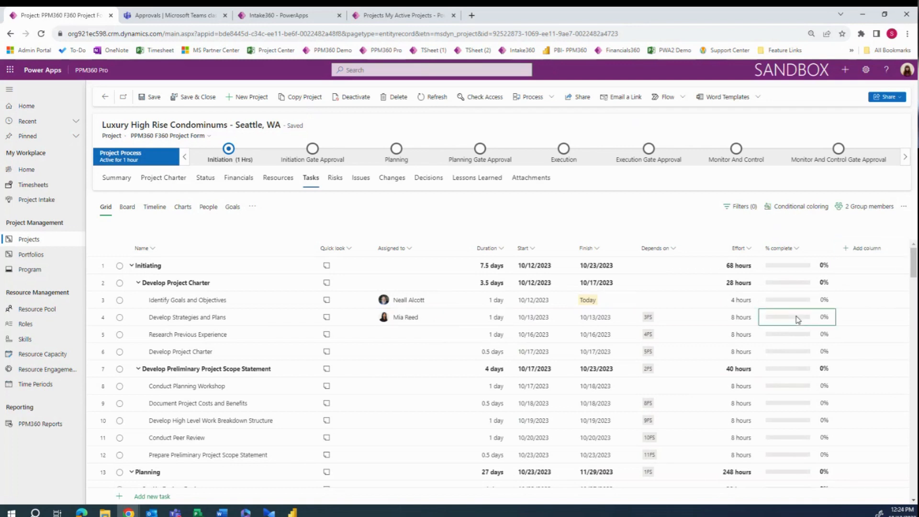
type("50")
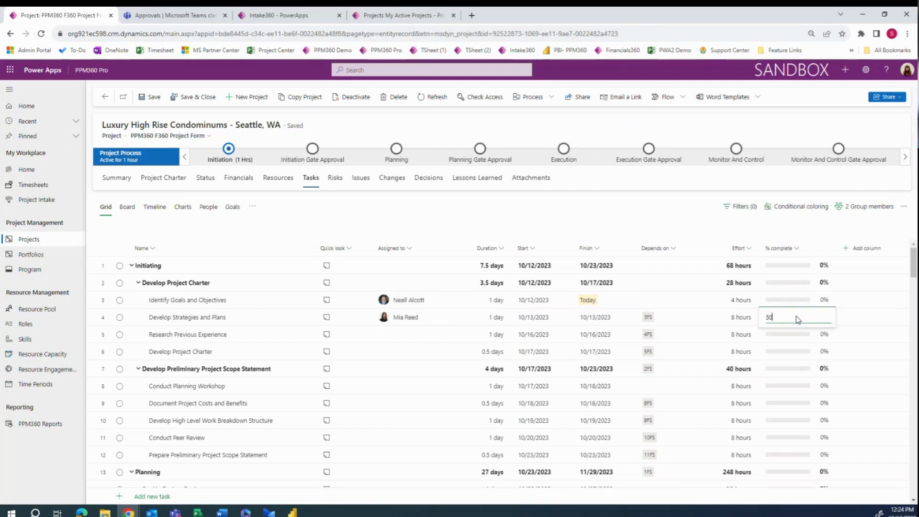
key("Return")
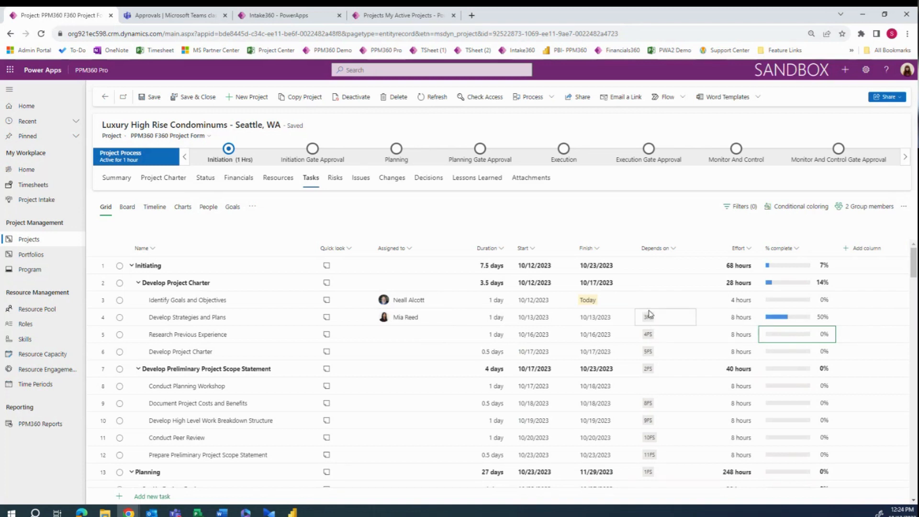
Move the Assigned to column directly after the Name column in the task grid
left_click_drag(384, 250, 144, 250)
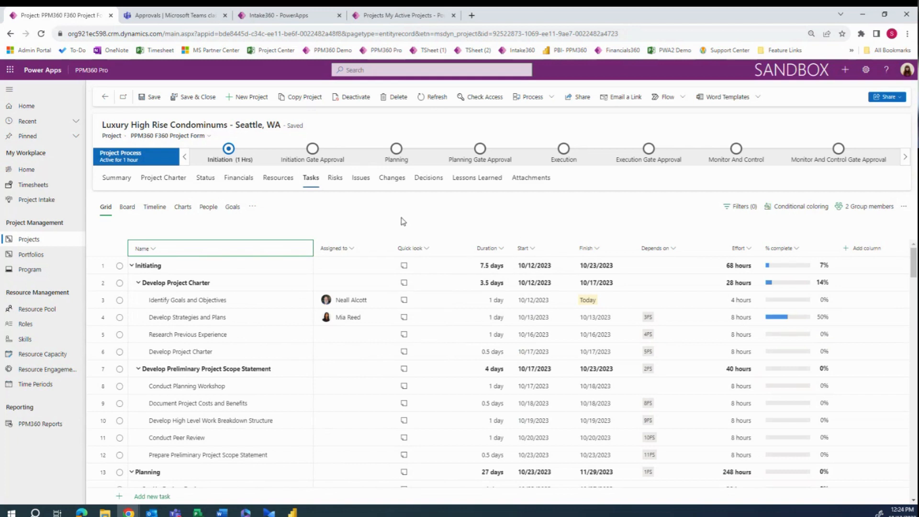
Look over the project's tasks in the Board, Timeline and Charts views
left_click(131, 206)
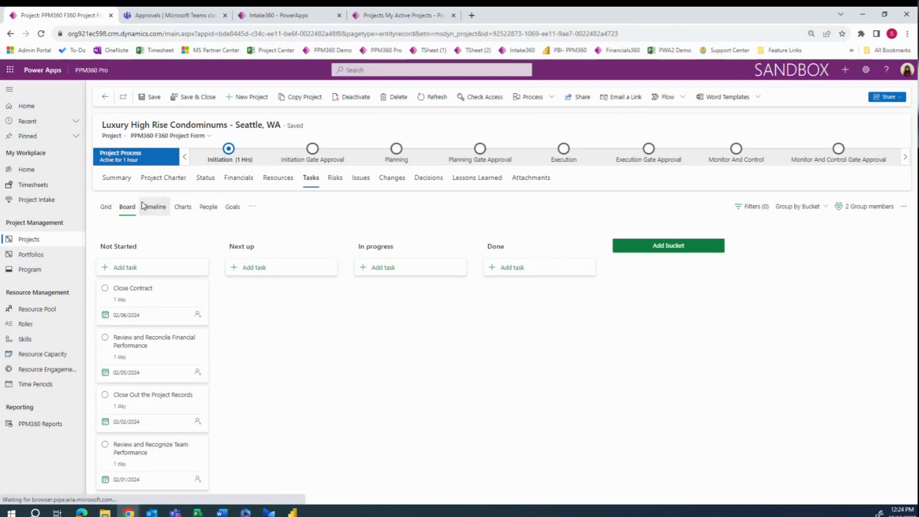
left_click(154, 206)
left_click(181, 207)
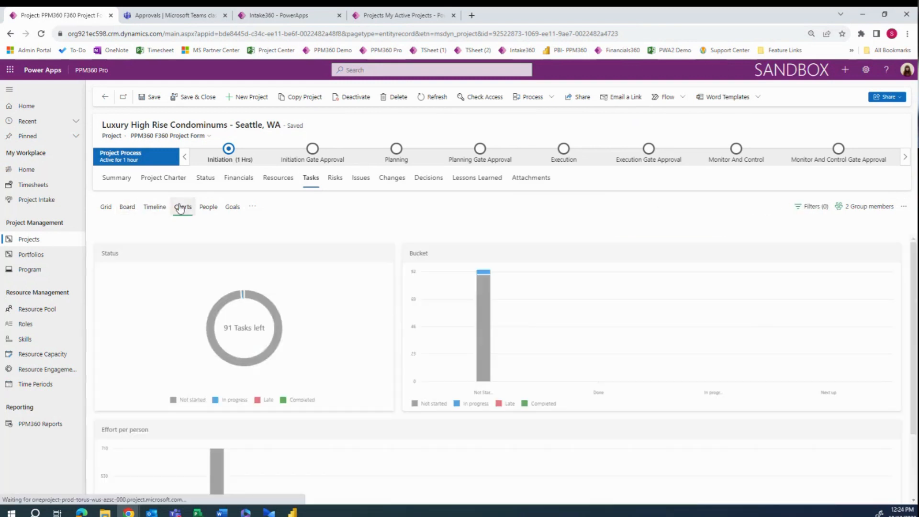
Look over the project's tasks in the People, Goals and Assignments views
left_click(209, 207)
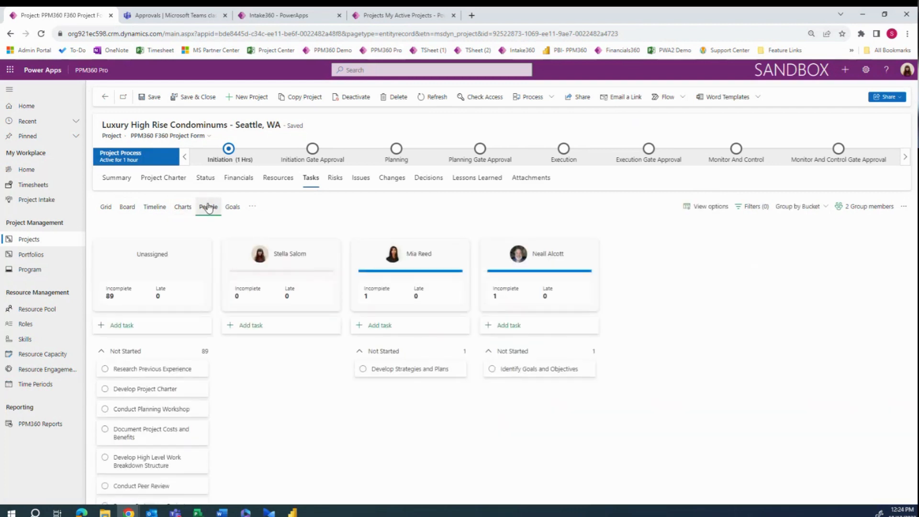
left_click(233, 207)
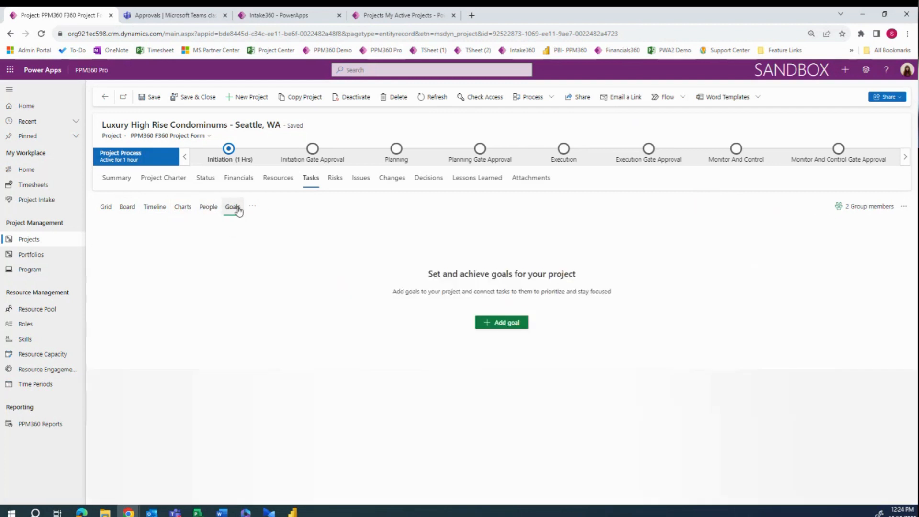
left_click(251, 210)
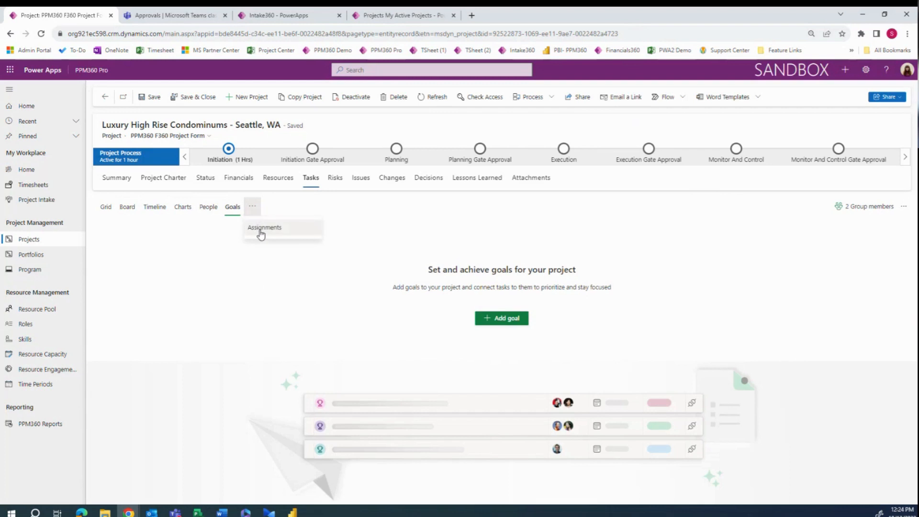
left_click(264, 226)
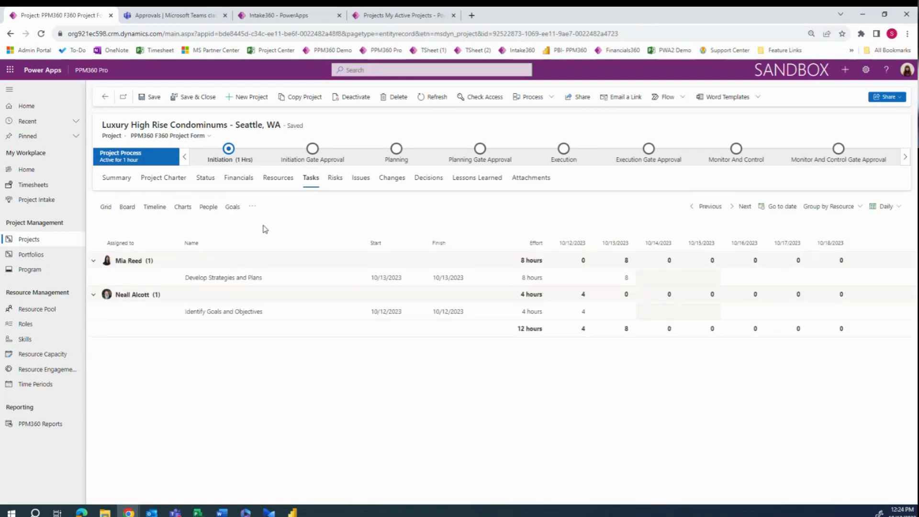
Rename the Next up bucket on the task board to COMPLETED
left_click(125, 215)
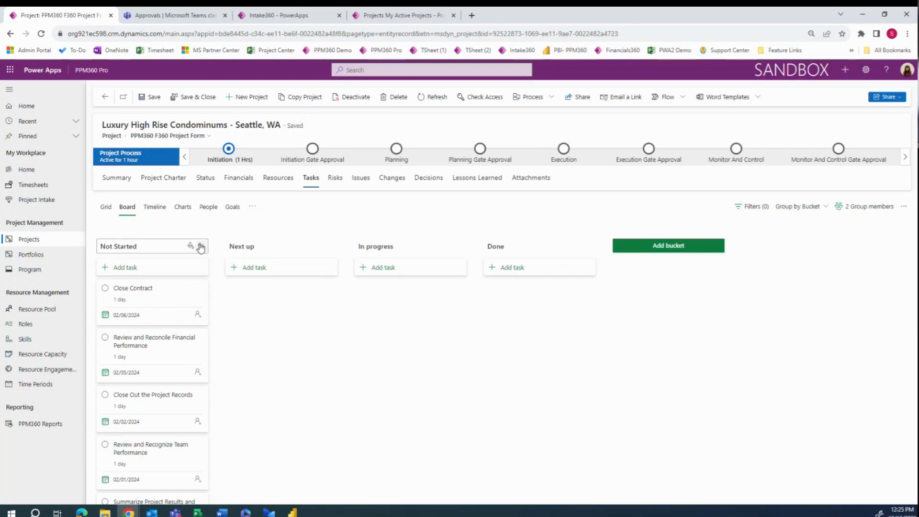
left_click(263, 247)
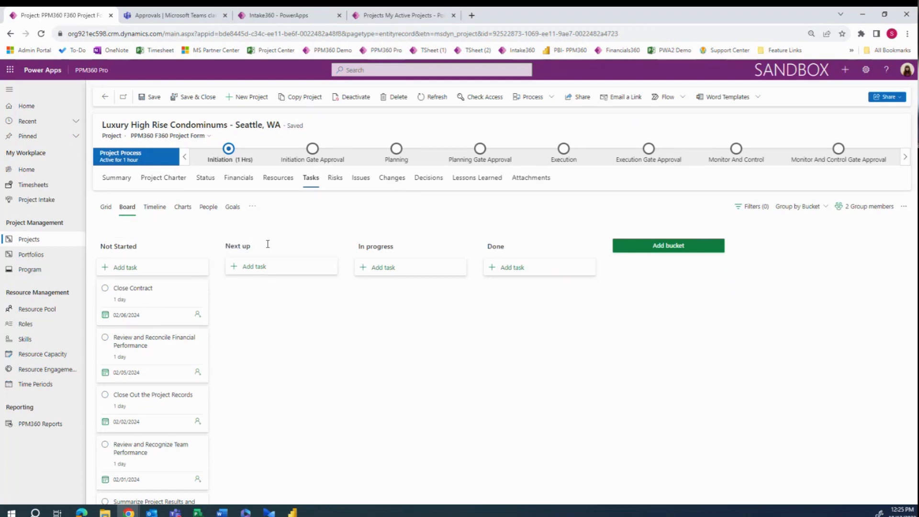
double_click(268, 244)
key("ctrl+a")
type("COMPLETED")
Move Close Contract, Review and Reconcile Financial Performance, and Review and Recognize Team Performance from Not Started into the COMPLETED bucket
left_click(139, 293)
left_click_drag(139, 294, 277, 314)
left_click_drag(144, 308, 276, 368)
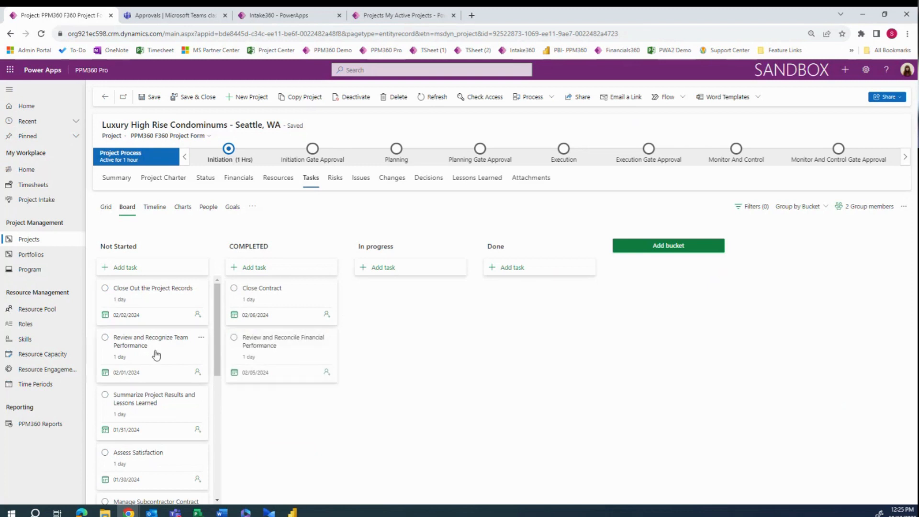
left_click_drag(154, 352, 287, 422)
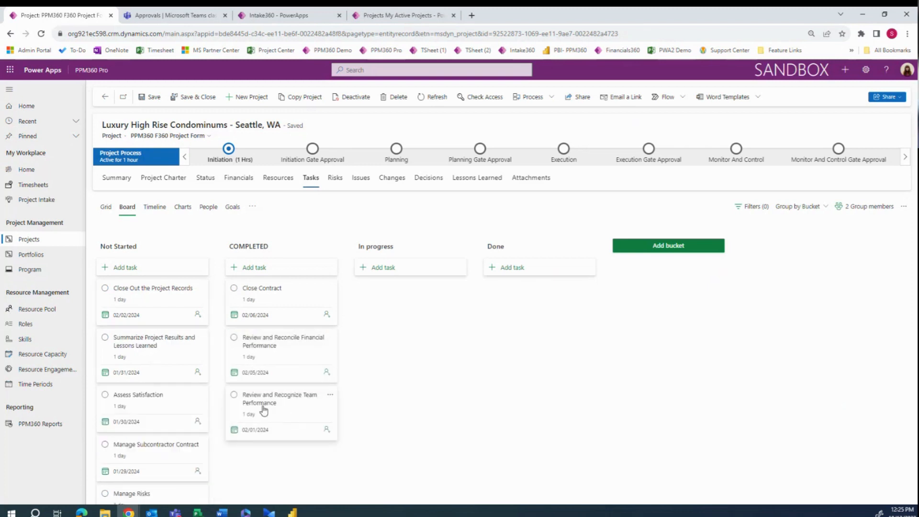
Mark all three tasks in the COMPLETED bucket as complete
left_click(234, 288)
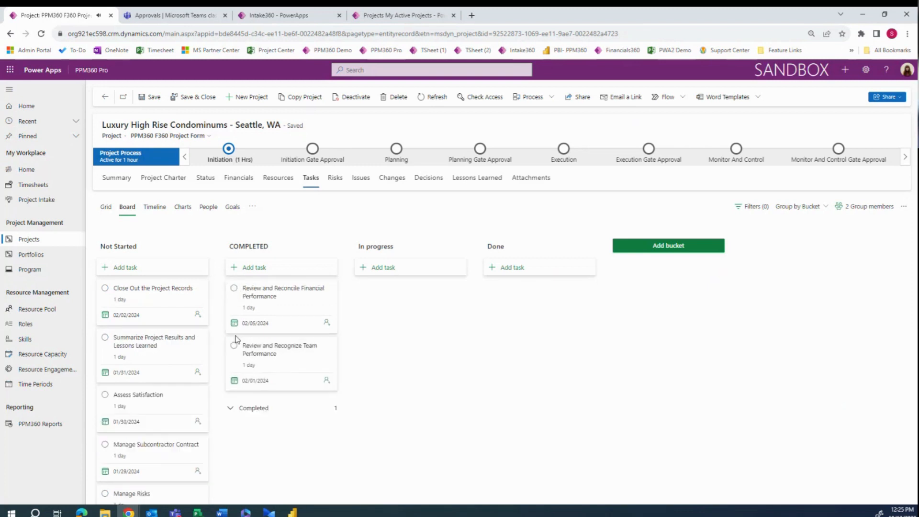
left_click(234, 288)
left_click(234, 289)
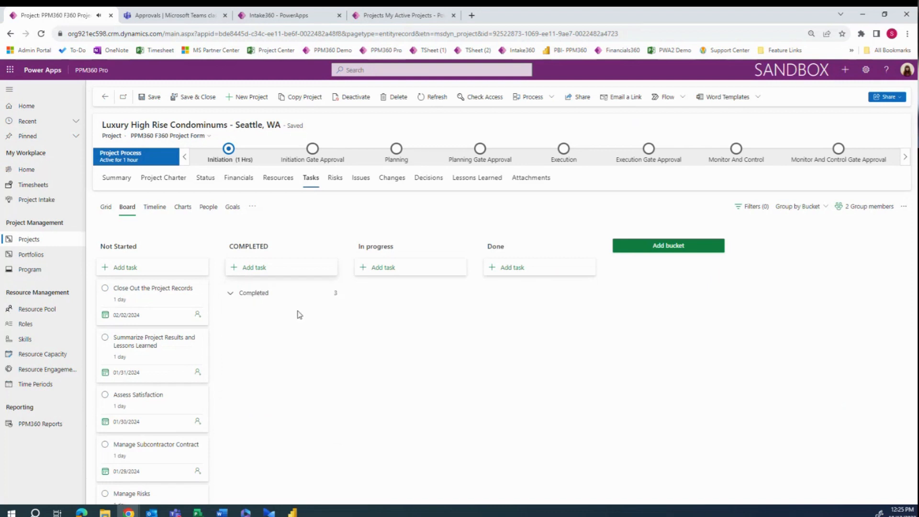
Rename the In progress bucket on the task board to KEY TASKS
left_click(416, 245)
double_click(417, 244)
key("ctrl+a")
type("KEY TASKS")
left_click(317, 256)
Move Summarize Project Results and Lessons Learned to KEY TASKS, Close Out the Project Records to COMPLETED, and Assess Satisfaction to that bucket's completed tasks
left_click_drag(143, 346, 423, 316)
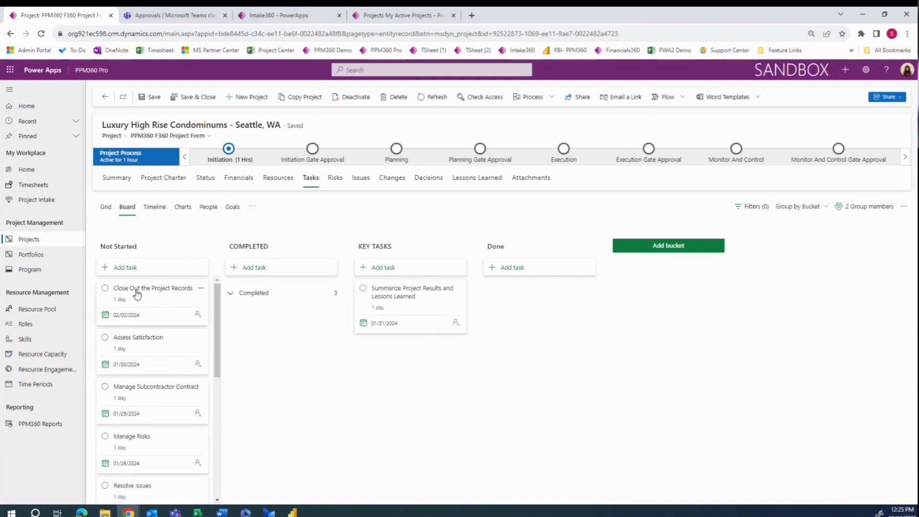
left_click_drag(137, 293, 272, 286)
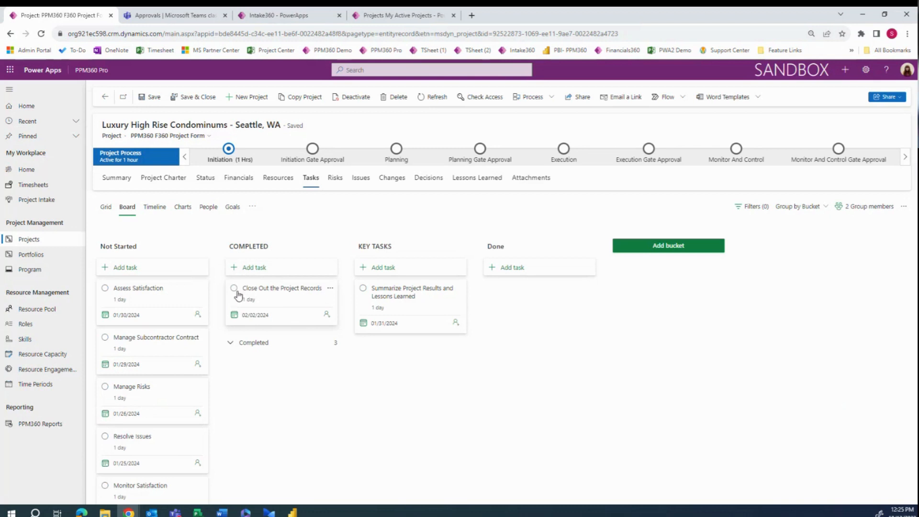
left_click_drag(144, 294, 275, 367)
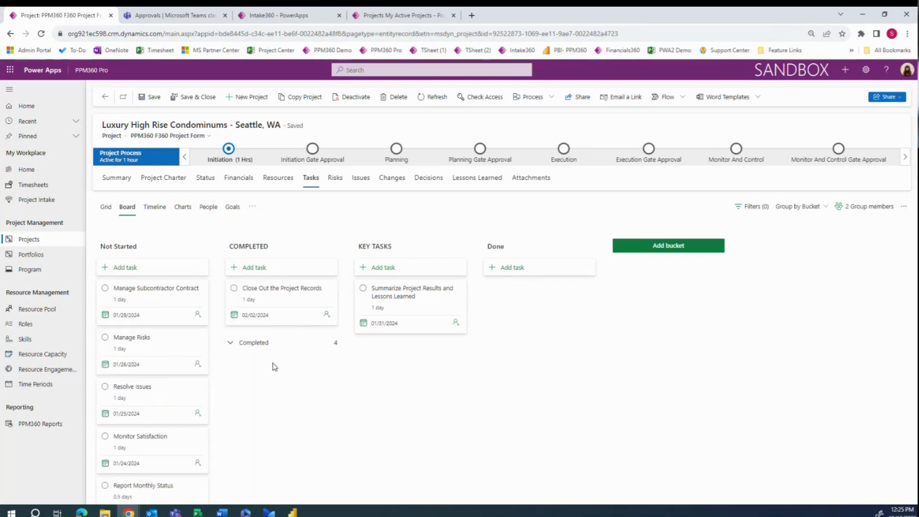
left_click(336, 343)
left_click(308, 343)
Extend Research Previous Experience on the project timeline to 3 days, finishing October 18
left_click(154, 209)
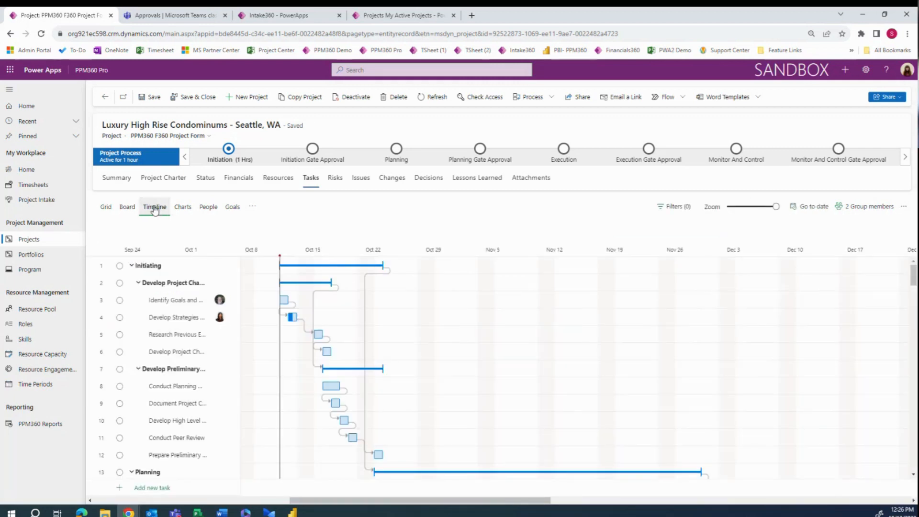
mouse_move(318, 334)
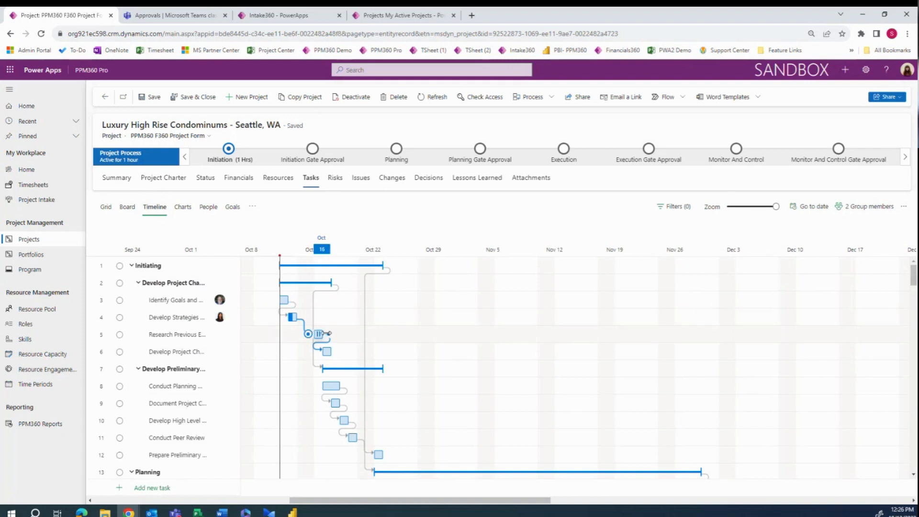
left_click_drag(332, 337, 340, 335)
Try extending the Develop Project Charter task's bar on the timeline and undo that change
mouse_move(344, 350)
left_click_drag(355, 350, 380, 350)
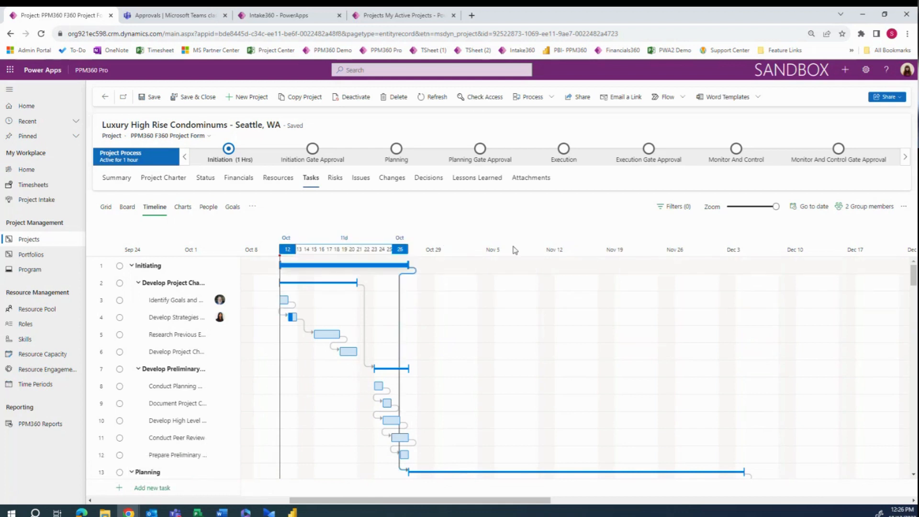
key("ctrl+z")
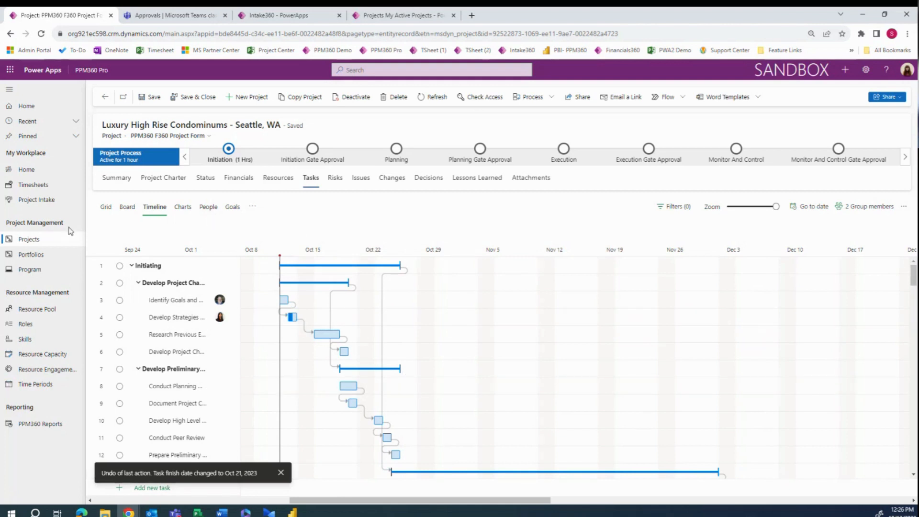
In the People view, assign Develop Project Charter to the person without tasks and Document Project Costs and Benefits to Develop Strategies and Plans' assignee
left_click(181, 209)
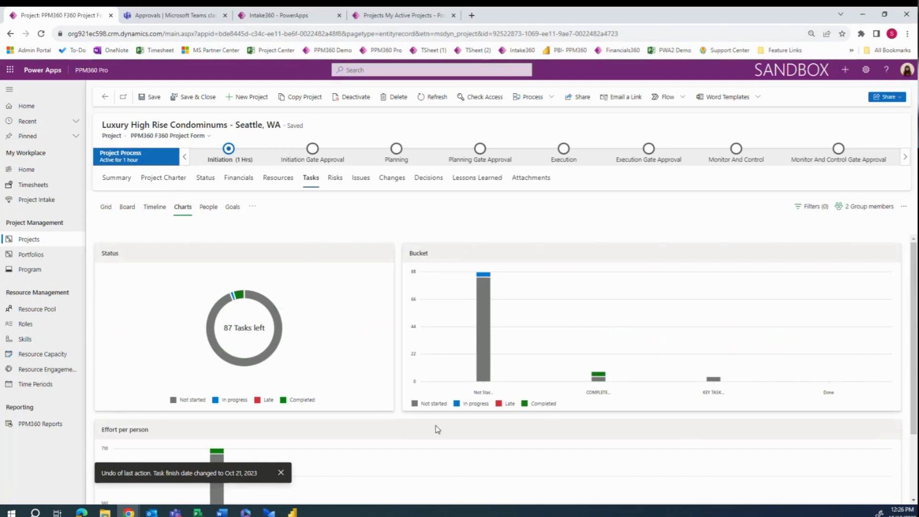
left_click(209, 208)
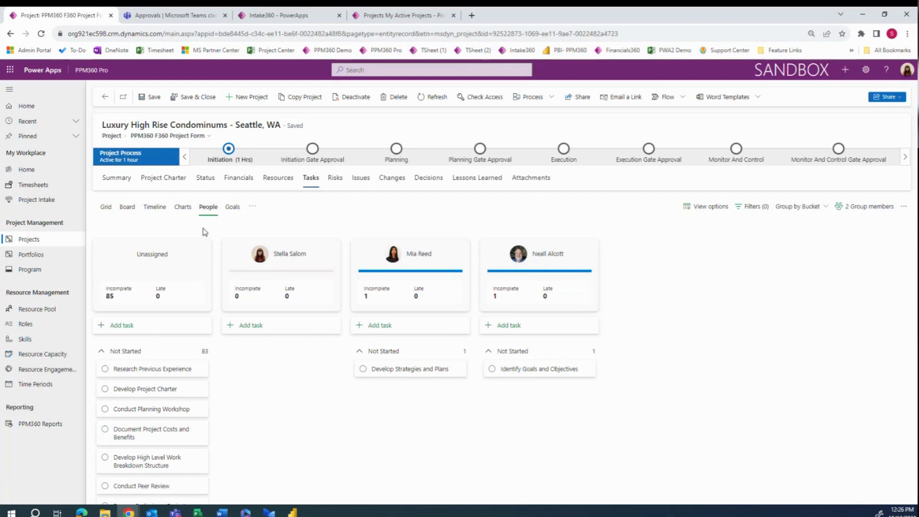
left_click_drag(173, 393, 311, 375)
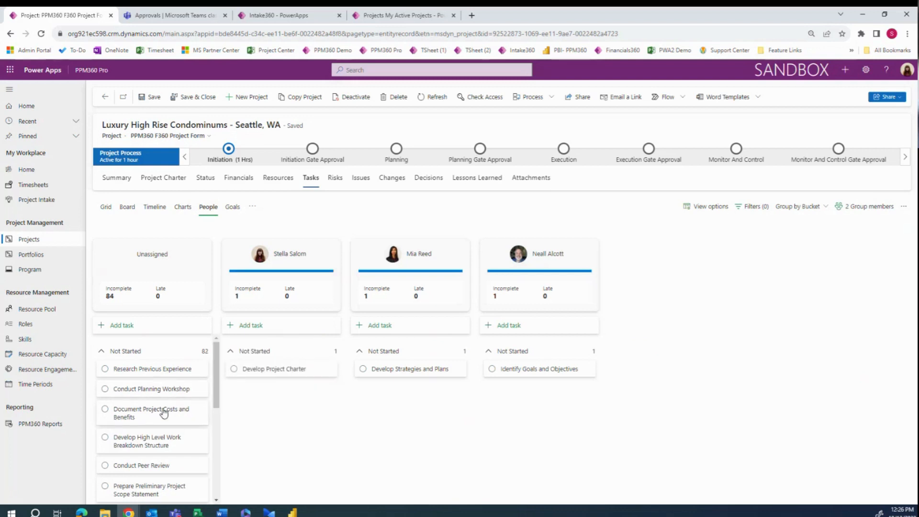
left_click_drag(164, 413, 411, 397)
Assign Develop High Level Work Breakdown Structure and Prepare Preliminary Project Scope Statement to the assignee of Identify Goals and Objectives
left_click_drag(137, 416, 512, 423)
left_click_drag(149, 436, 505, 433)
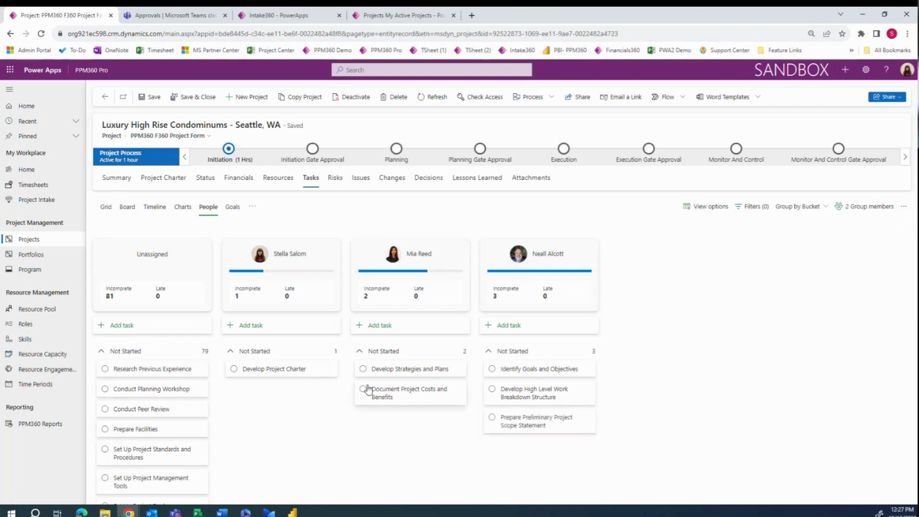
Review the new task assignments in the grid and the project's charts
left_click(105, 207)
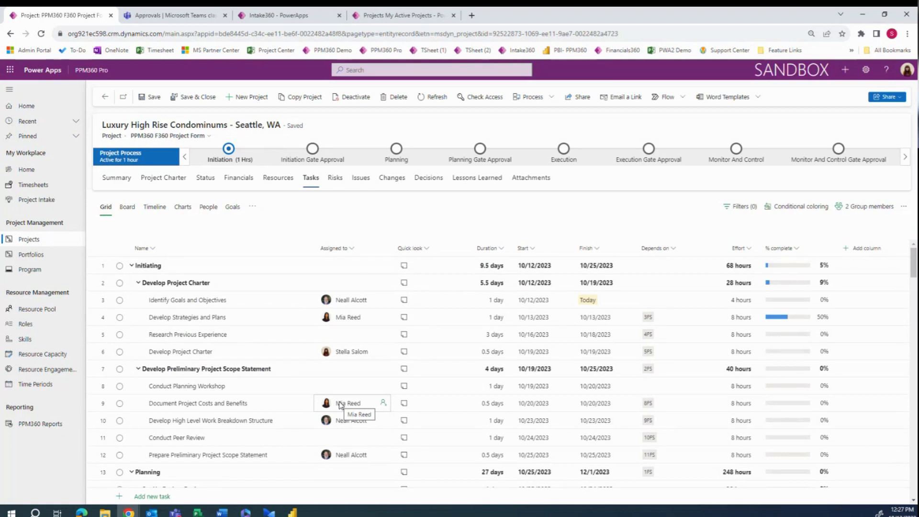
scroll(347, 405, "down", 1)
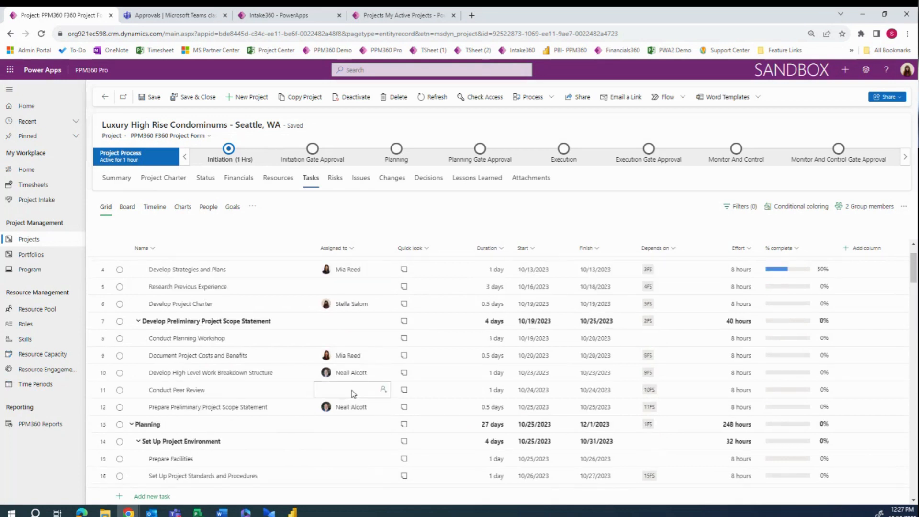
scroll(330, 445, "down", 1)
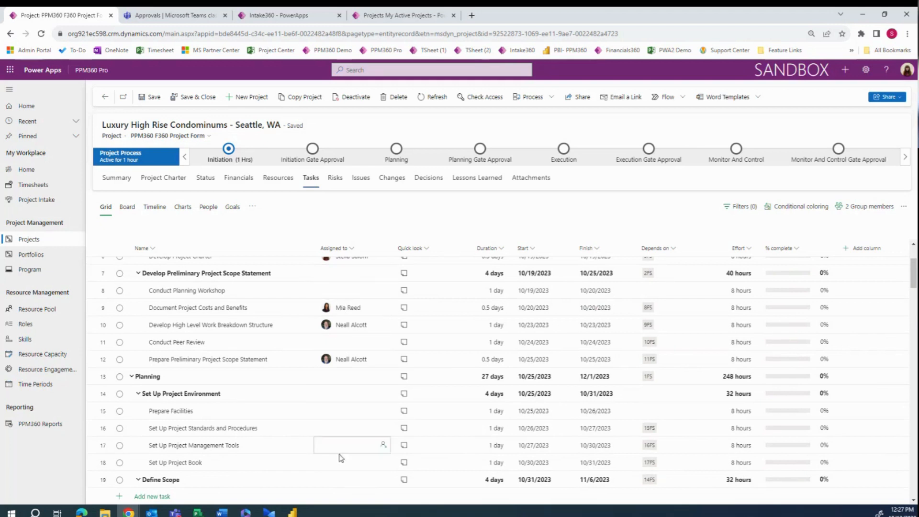
left_click(183, 208)
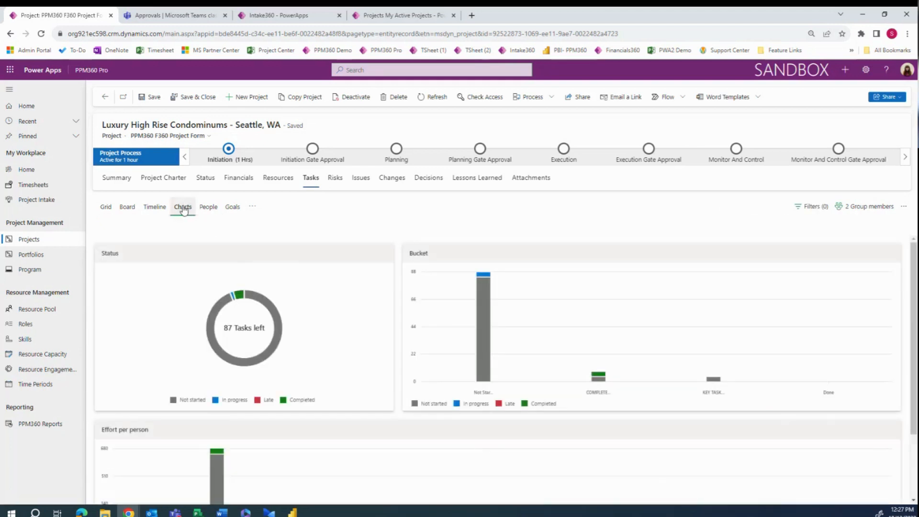
In the People view, assign Conduct Planning Workshop to Develop Project Charter's assignee and Conduct Peer Review to Develop Strategies and Plans' assignee
left_click(208, 208)
left_click_drag(175, 390, 251, 414)
left_click_drag(174, 395, 398, 428)
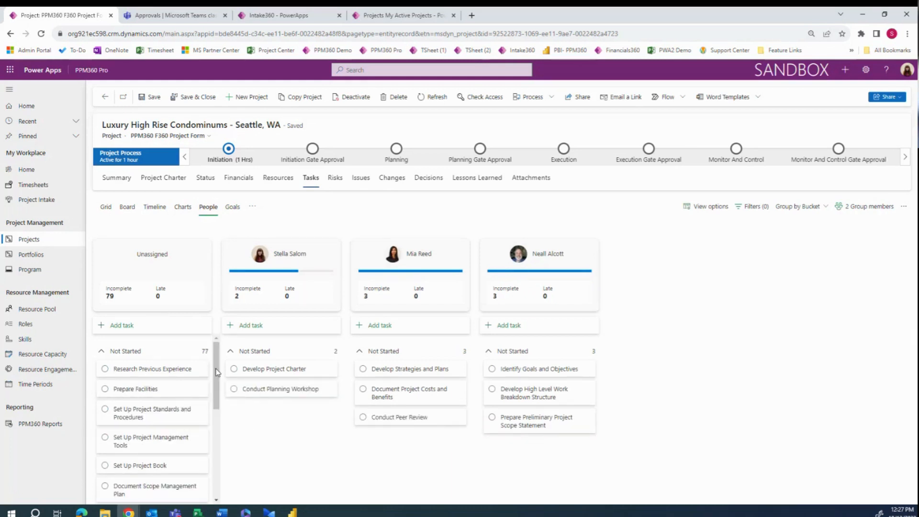
Check the assignments in the task grid and People view, and the project's resource engagements
left_click(108, 216)
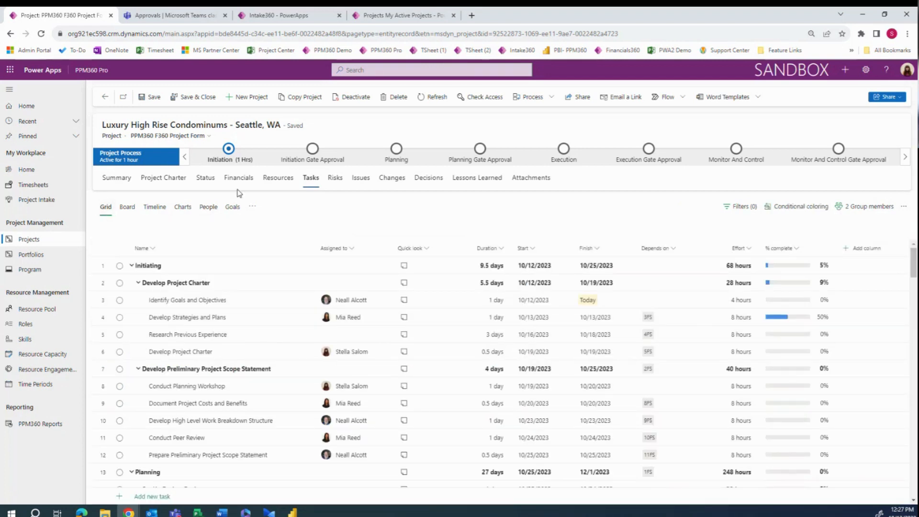
left_click(289, 185)
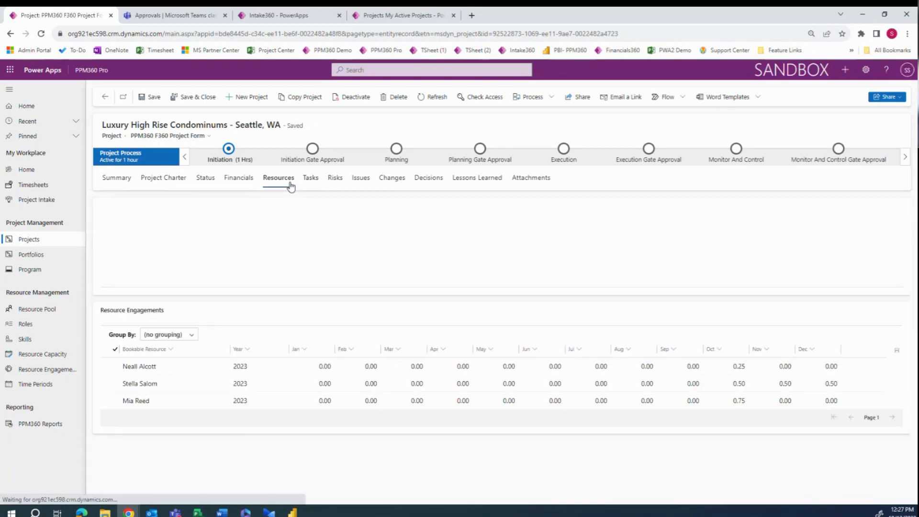
left_click(319, 183)
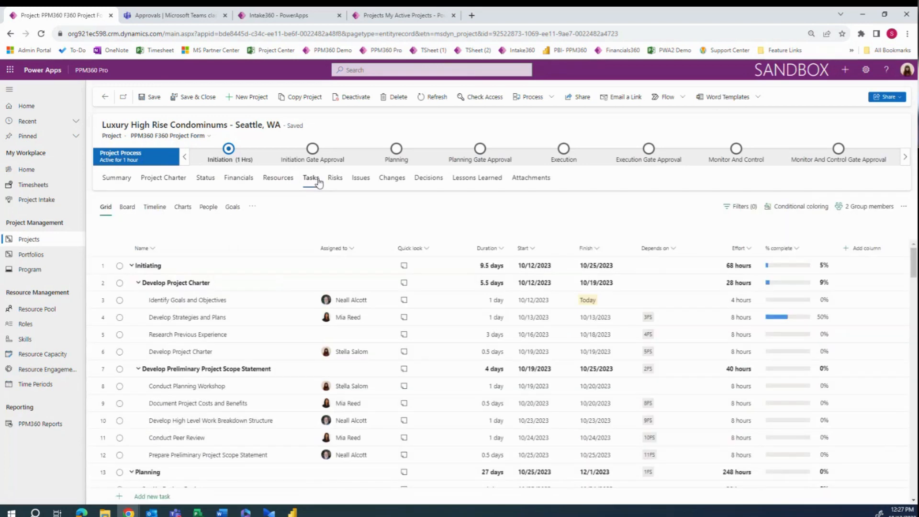
left_click(209, 211)
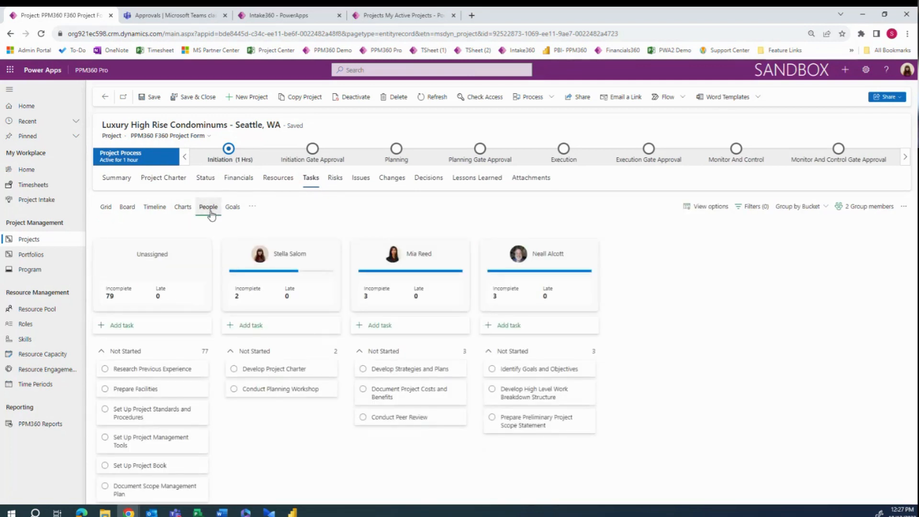
Add a project goal named "Complete task ahead of time."
left_click(235, 214)
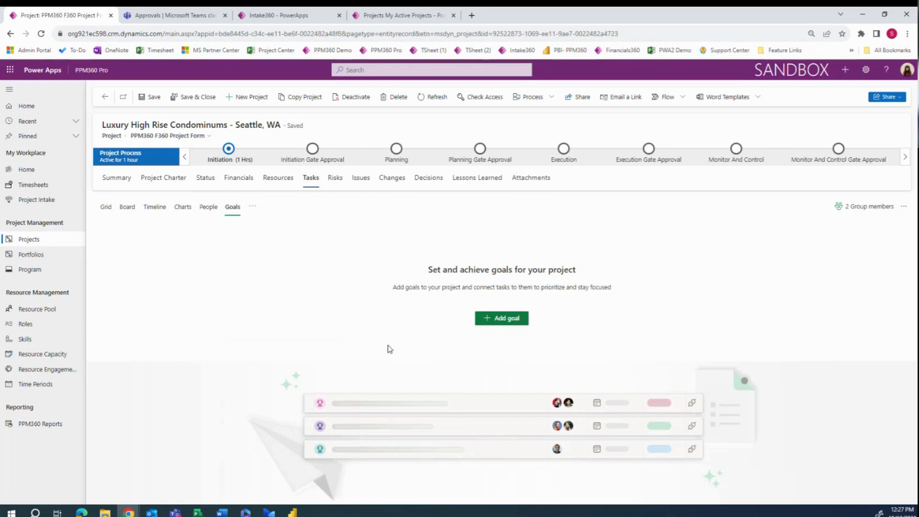
left_click(510, 318)
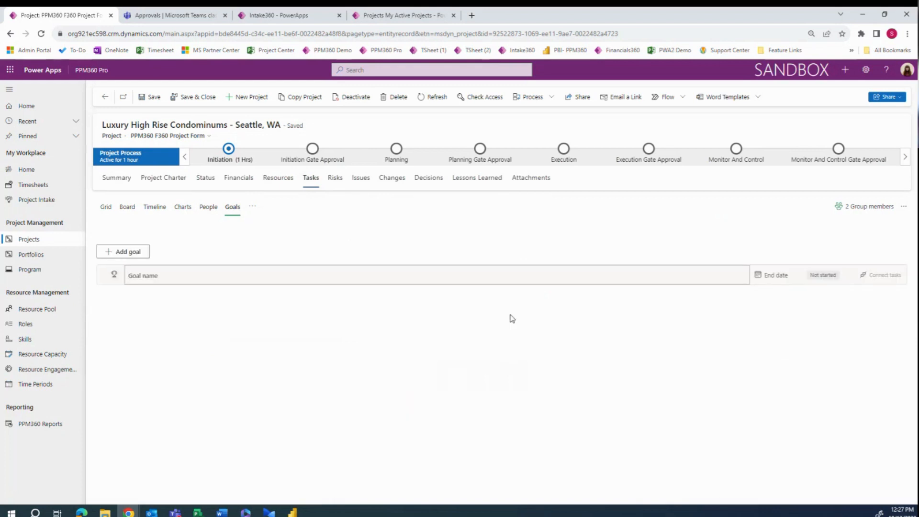
type("Complete task ahead of time.")
key("Return")
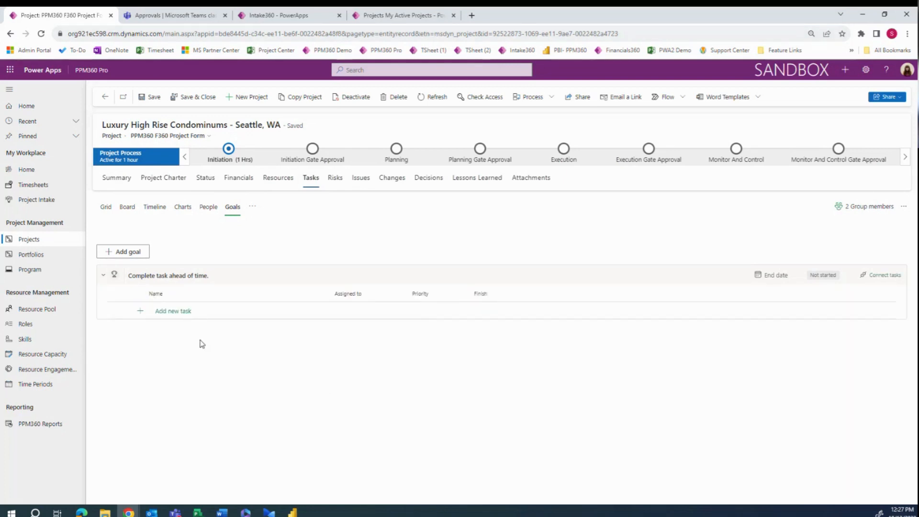
left_click(180, 312)
left_click(180, 315)
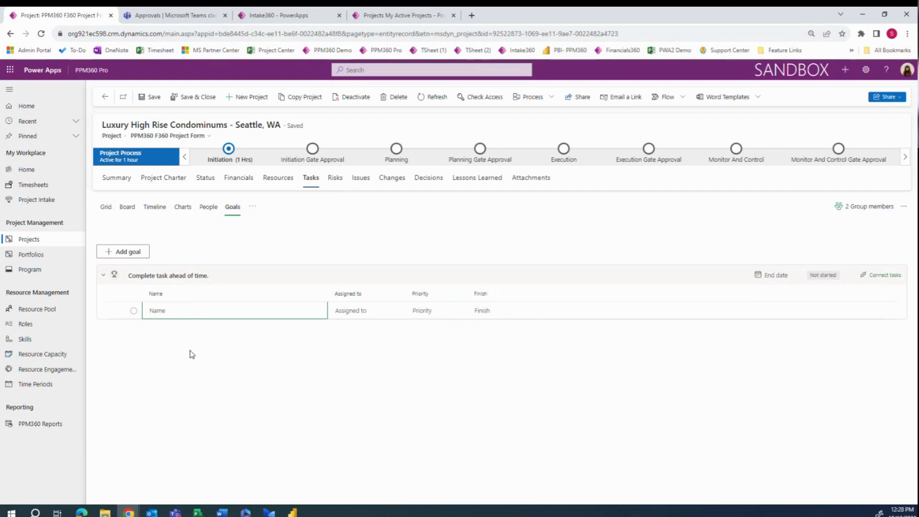
left_click(102, 209)
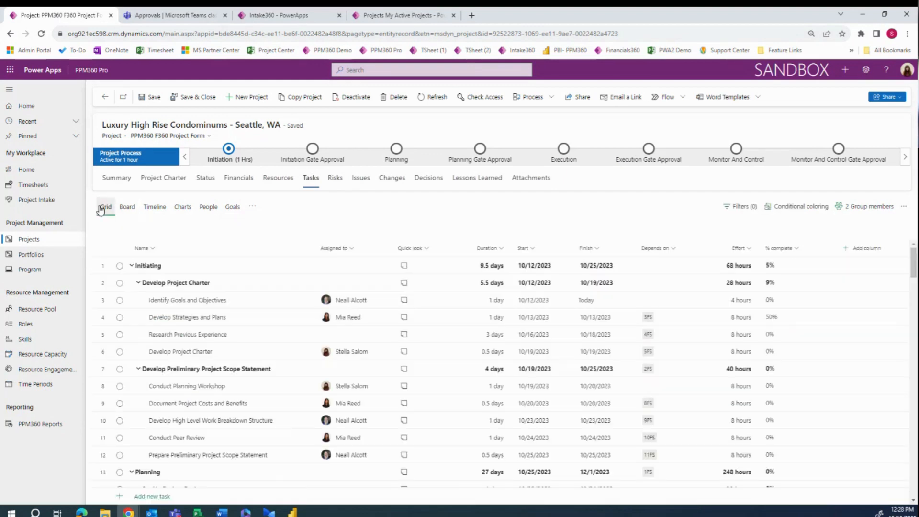
Add the Goal column to the task grid and connect Identify Goals and Objectives and Document Project Costs and Benefits to "Complete task ahead of time."
left_click(867, 248)
left_click(863, 348)
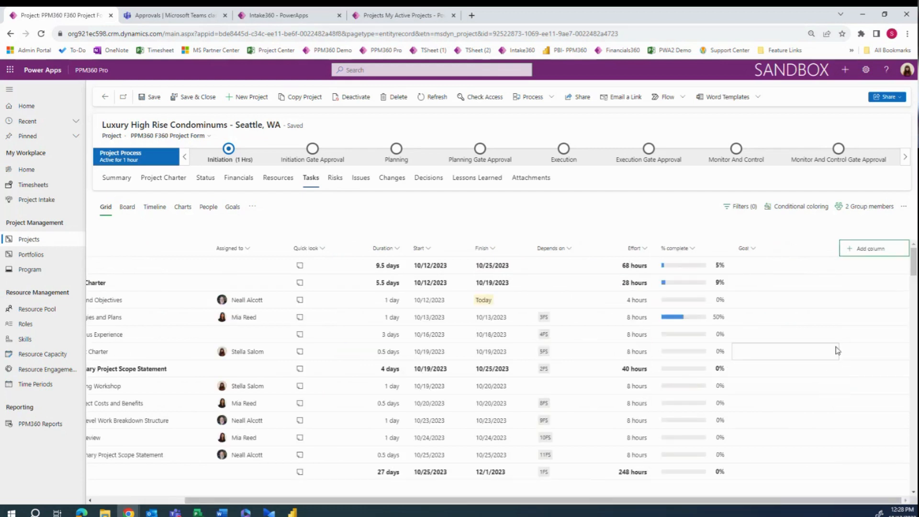
left_click(784, 307)
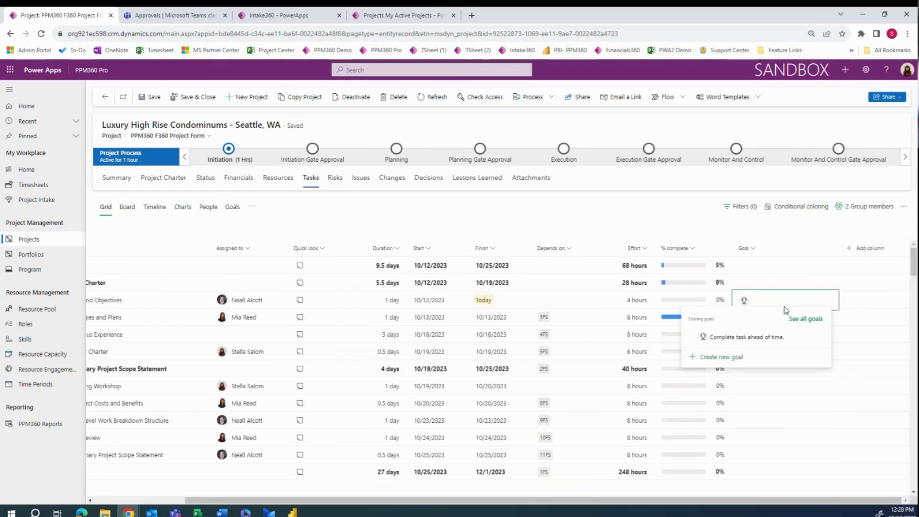
left_click(762, 338)
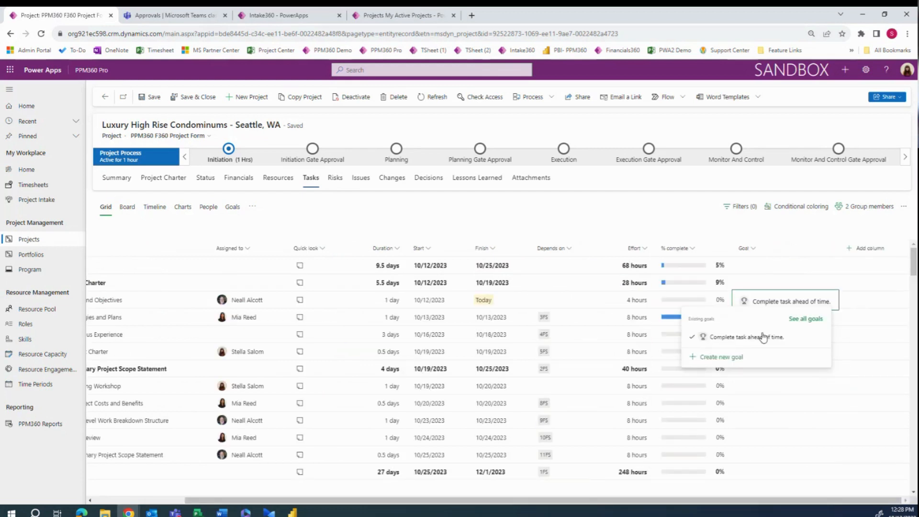
left_click(802, 407)
left_click(780, 440)
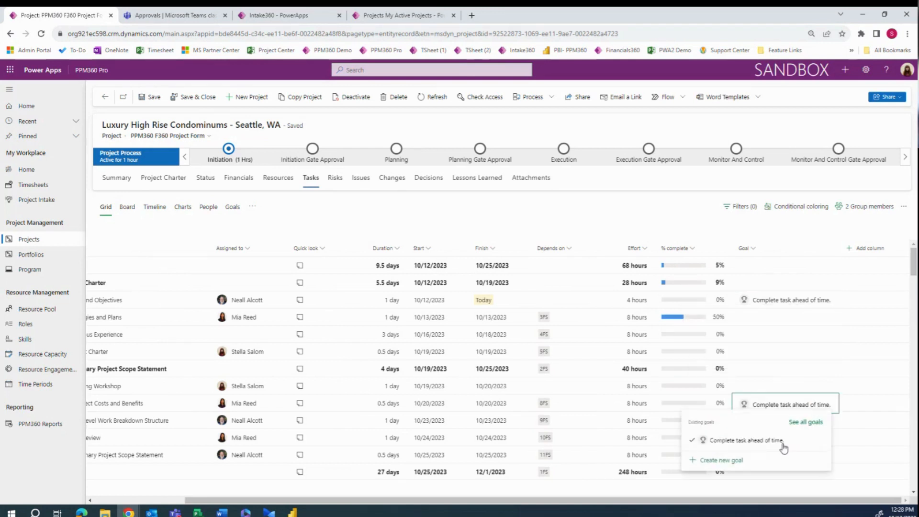
left_click(232, 208)
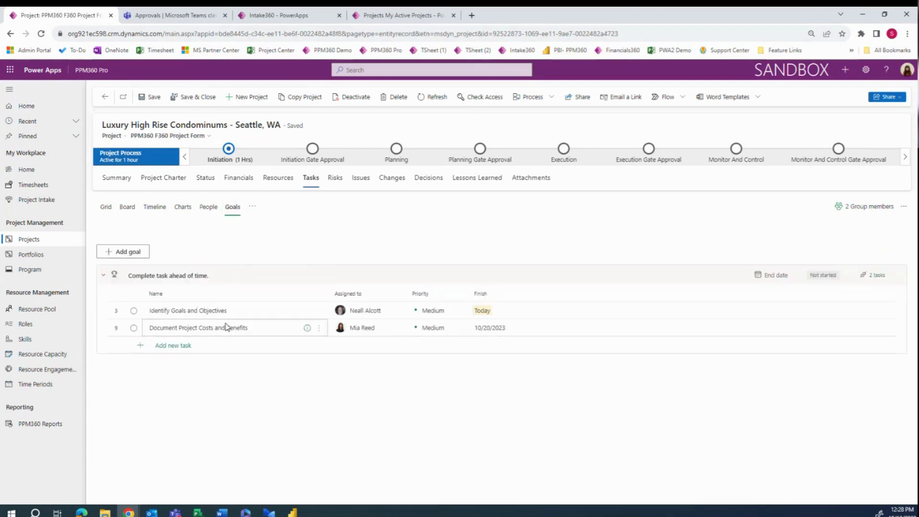
In the Assignments view, spread the effort of Develop Strategies and Plans as 2 hours on 10/13/2023, 4 on 10/16/2023 and 2 on 10/17/2023
left_click(251, 207)
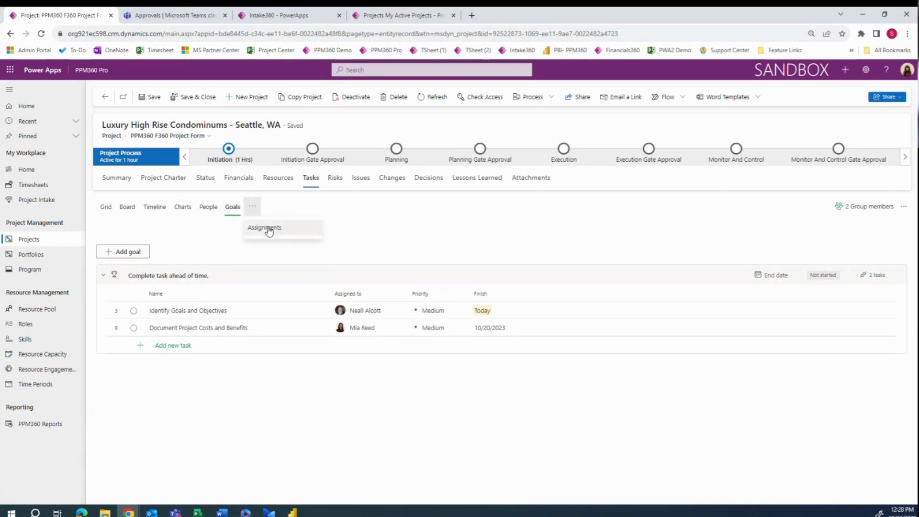
left_click(269, 228)
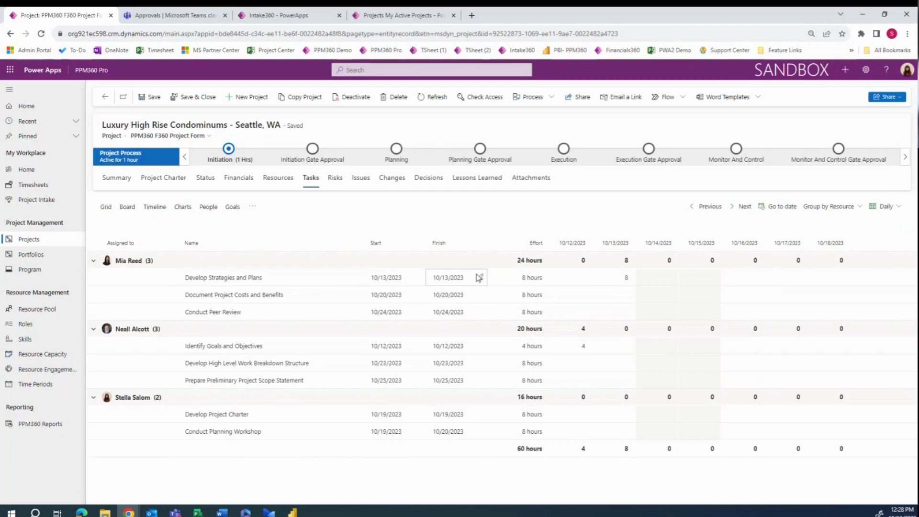
left_click(627, 285)
left_click(627, 285)
type("2")
left_click(735, 280)
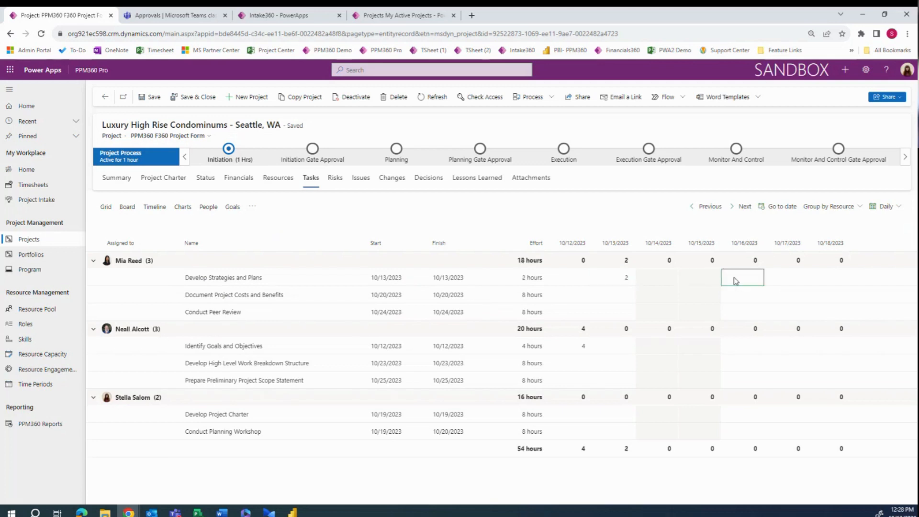
type("4")
left_click(799, 281)
left_click(799, 281)
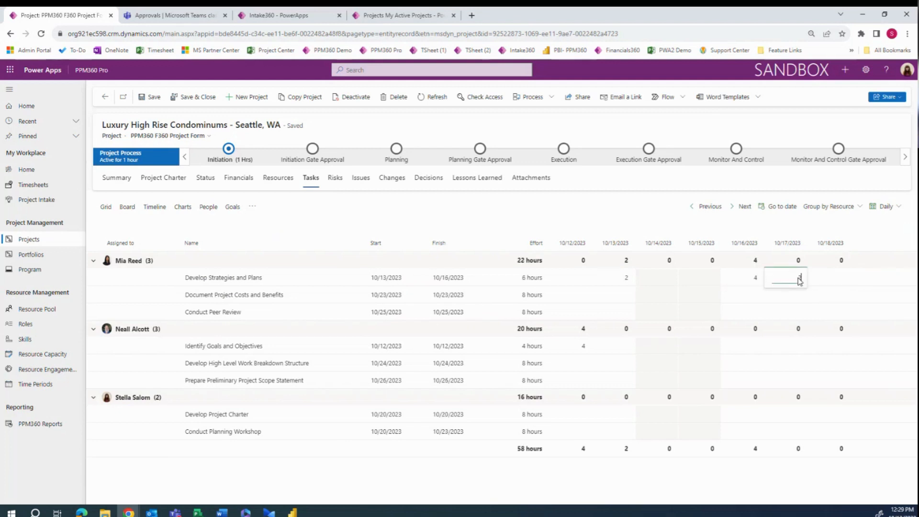
type("2")
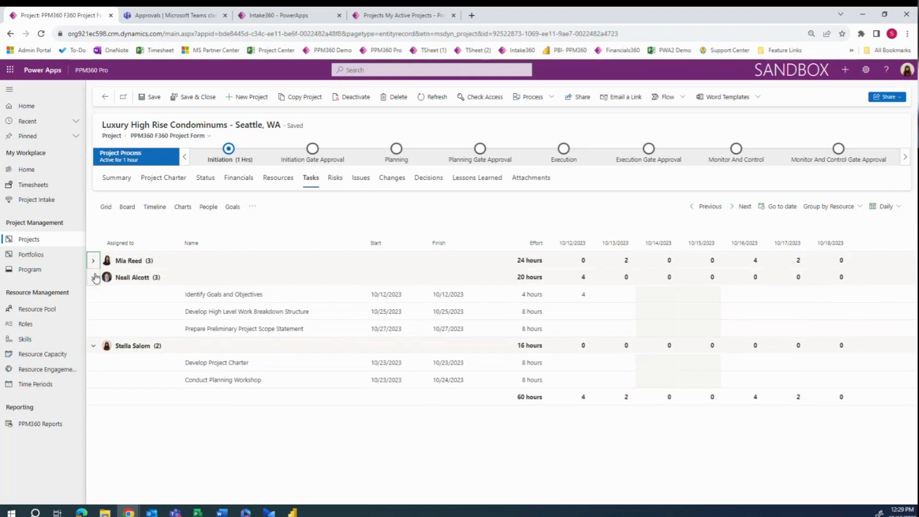
Examine the assignments per resource, regroup them by task, and return to grouping by resource
left_click(94, 277)
left_click(94, 277)
left_click(94, 261)
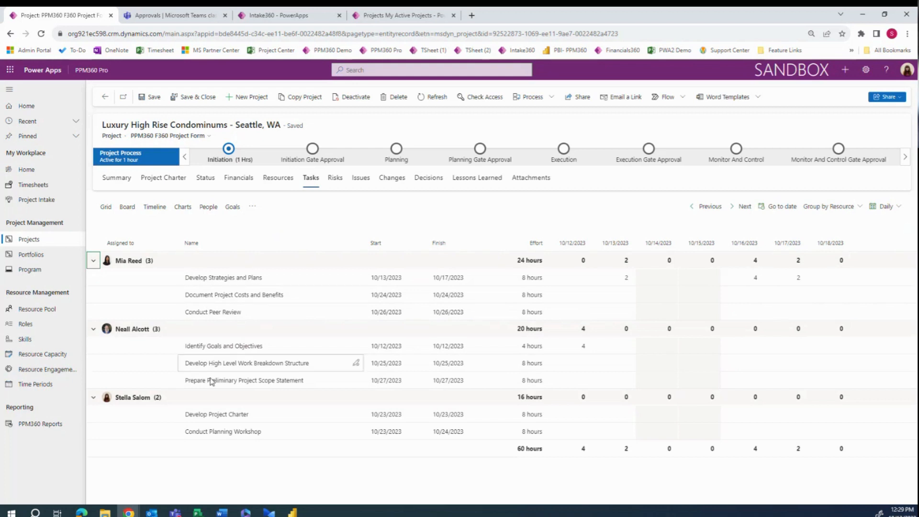
left_click(833, 208)
left_click(821, 245)
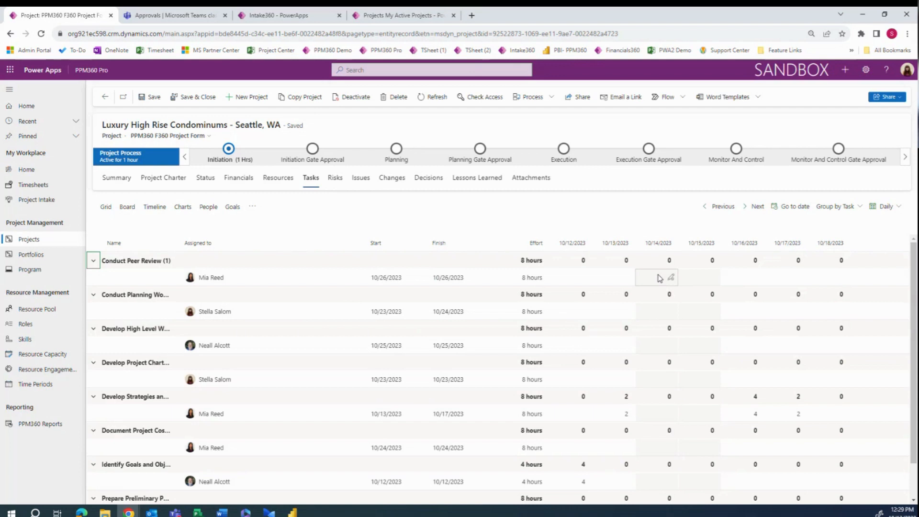
left_click(838, 206)
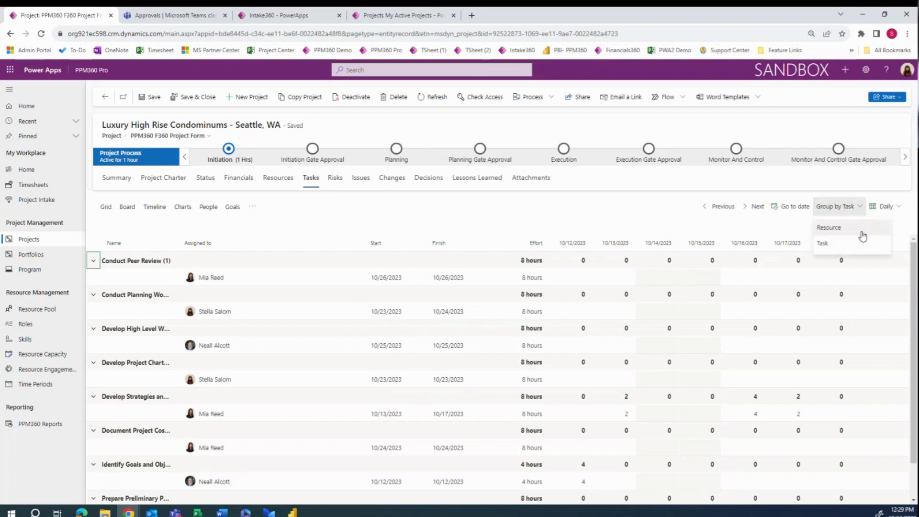
left_click(828, 227)
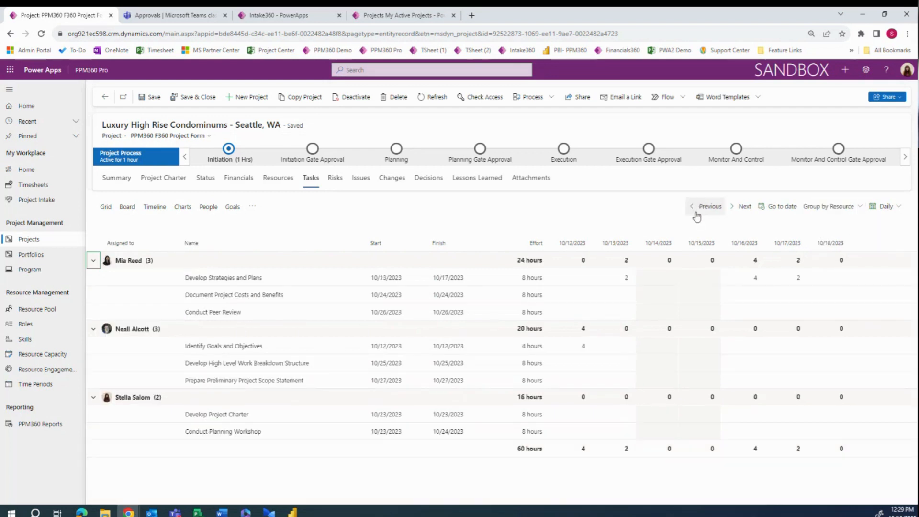
Examine the assigned hours over the coming weeks in weekly scale, go to October 17, 2023, and return to daily scale
left_click(739, 207)
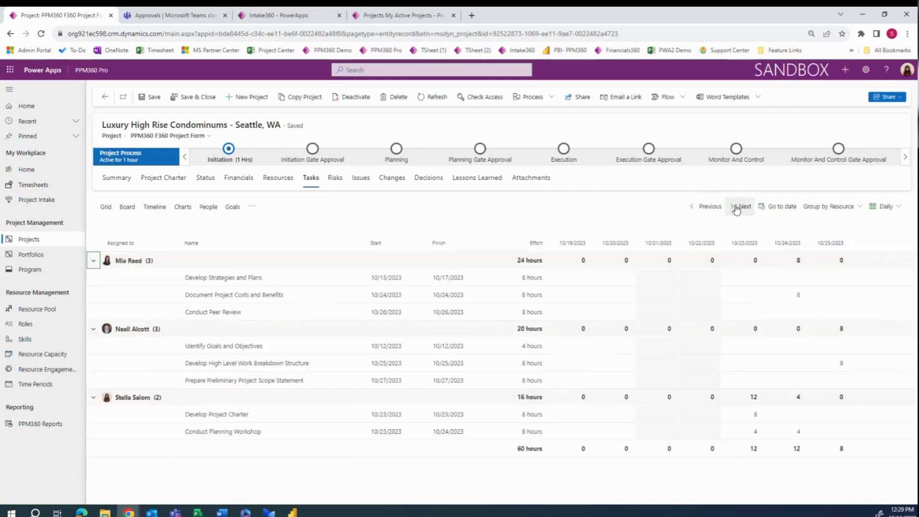
left_click(737, 207)
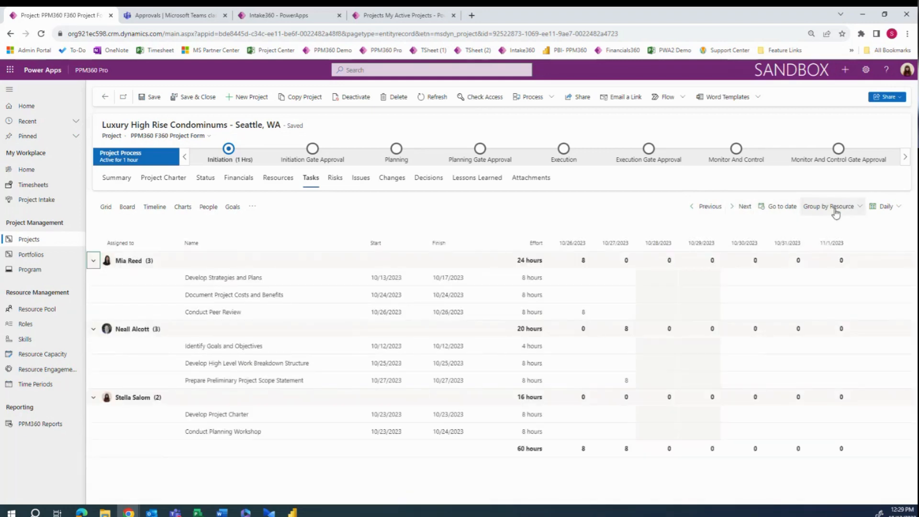
left_click(884, 207)
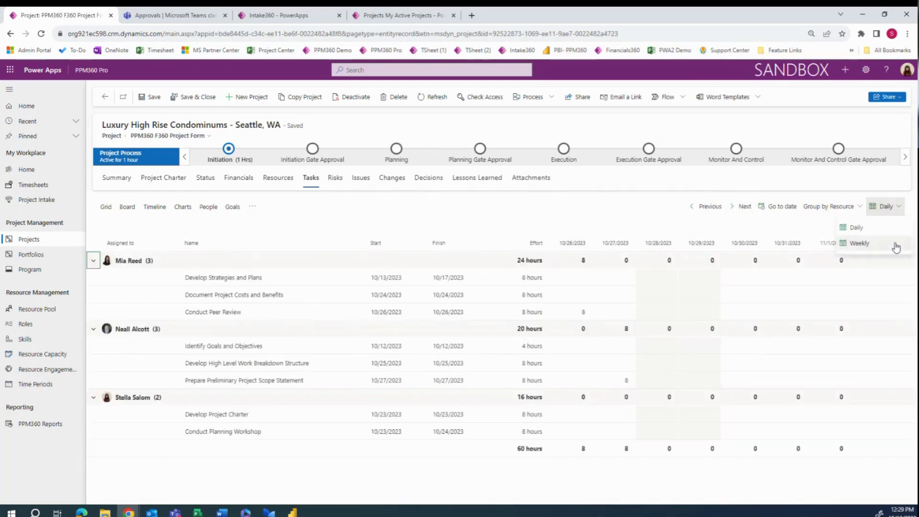
left_click(895, 243)
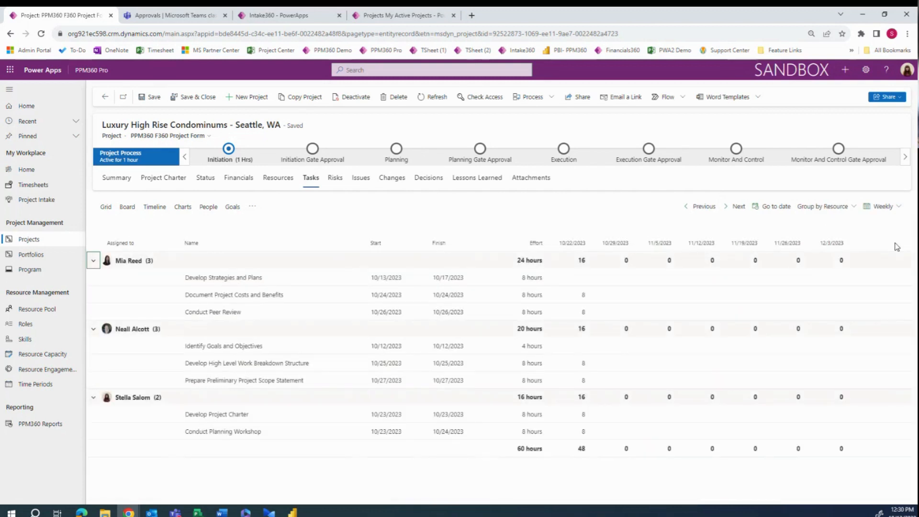
left_click(764, 209)
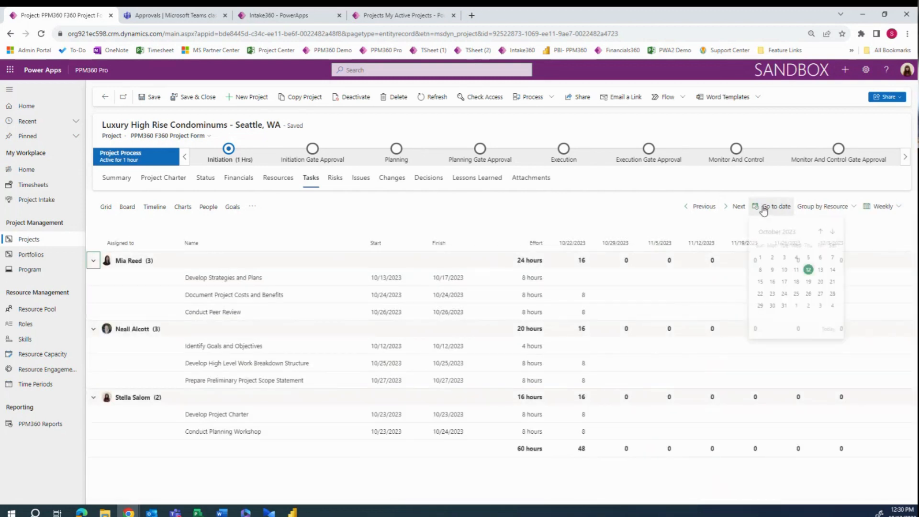
left_click(772, 299)
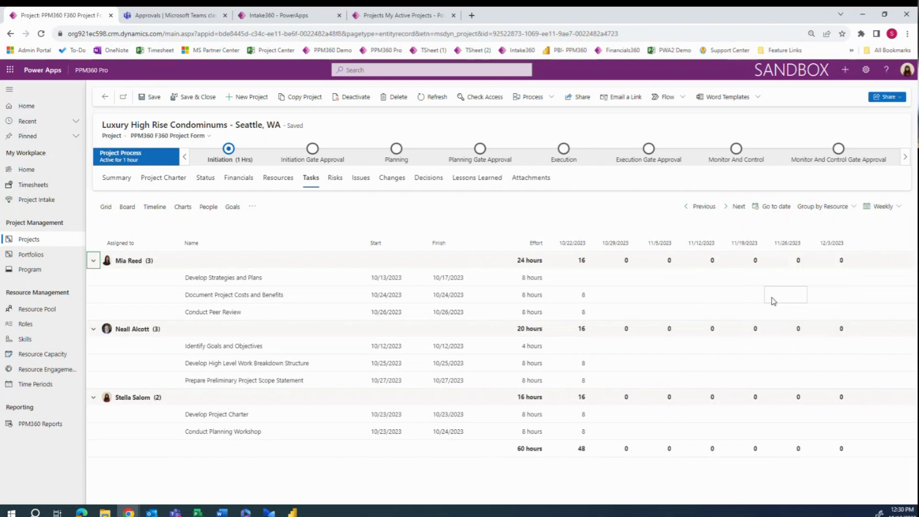
left_click(781, 210)
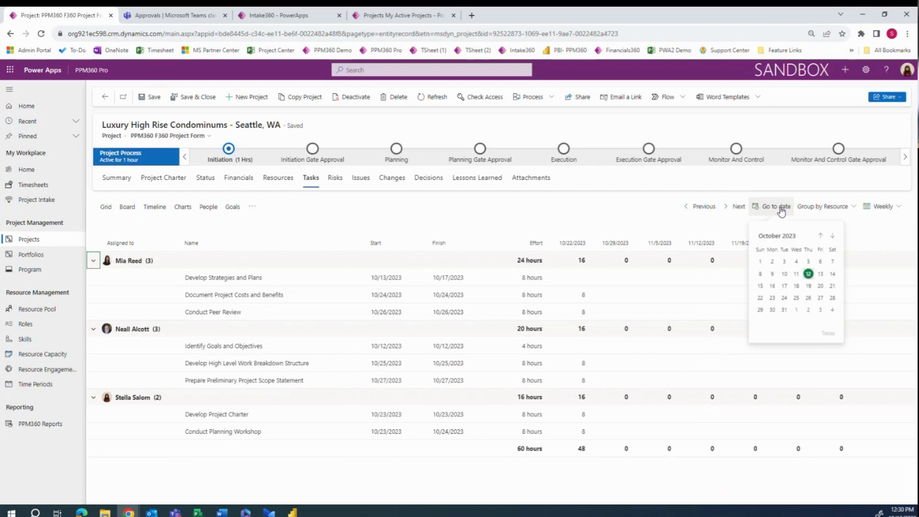
left_click(784, 287)
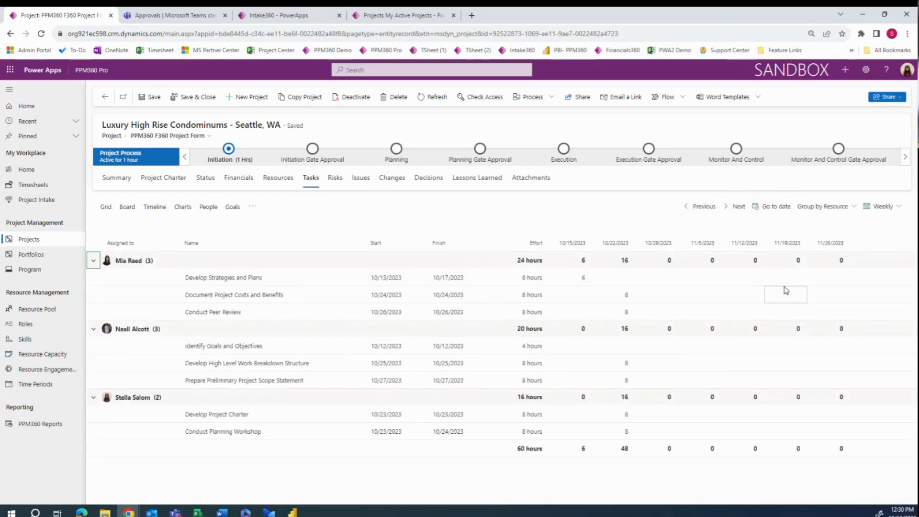
left_click(883, 206)
left_click(882, 228)
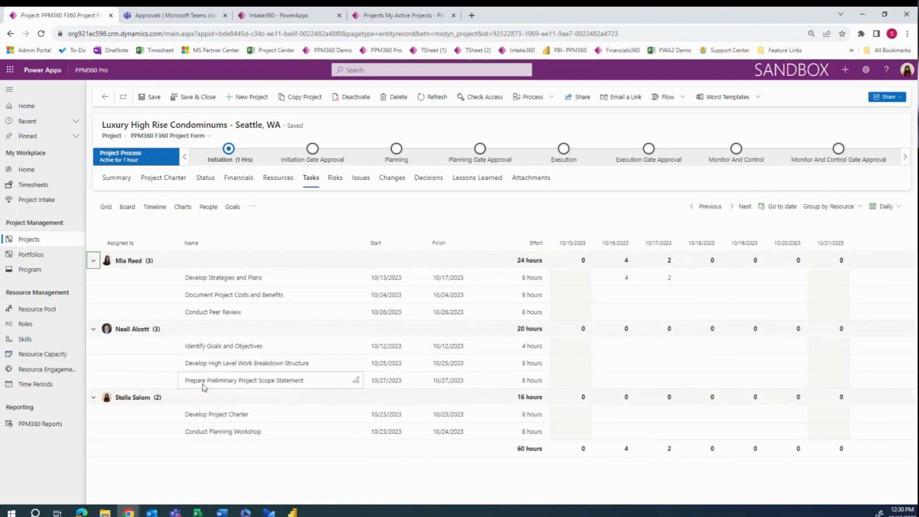
In the details of Identify Goals and Objectives, add the checklist items "Gather estimates", "Assign resources" and "Upload pictures for vendors"
left_click(112, 207)
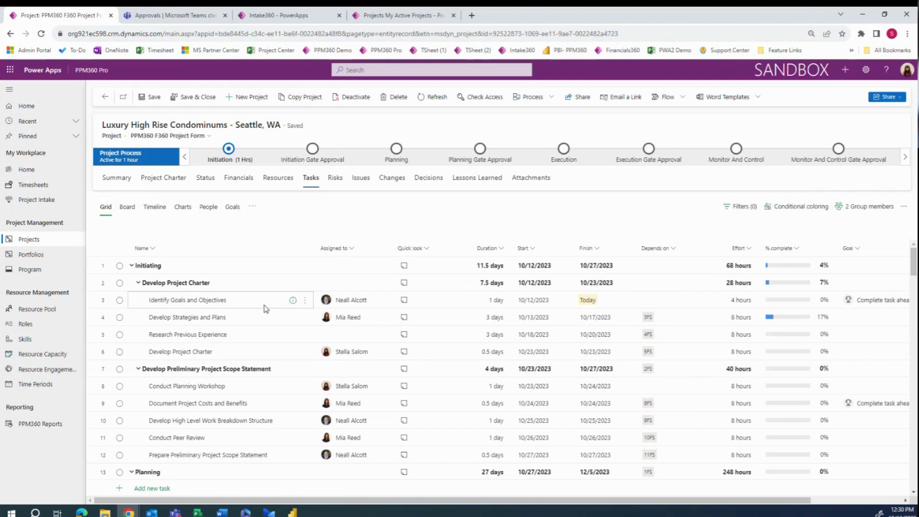
left_click(292, 300)
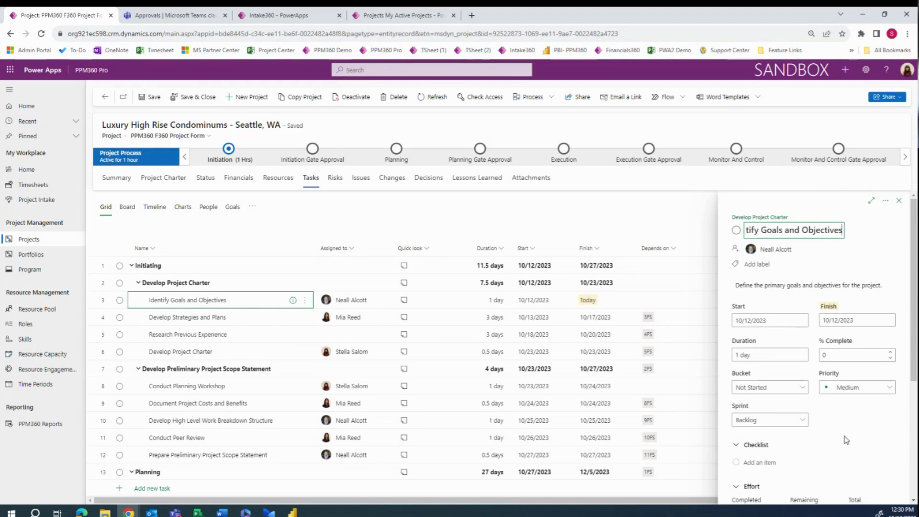
scroll(846, 440, "down", 4)
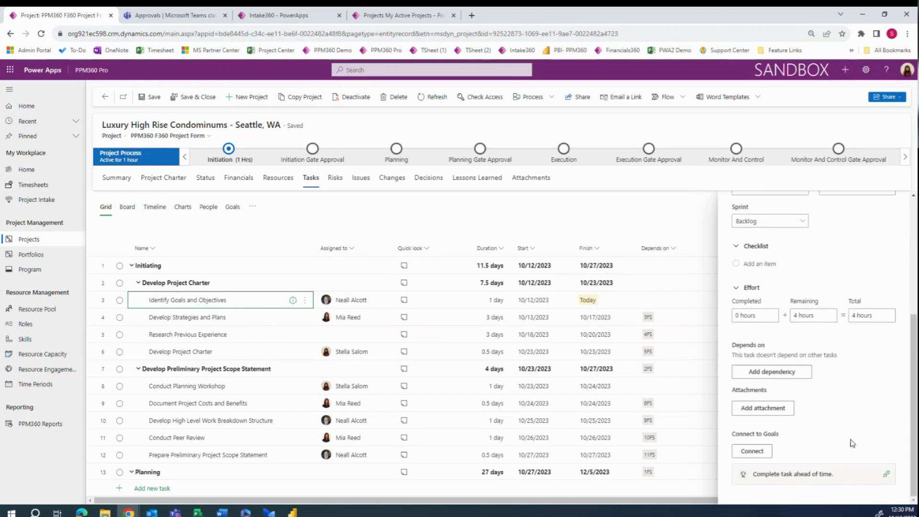
scroll(852, 442, "up", 2)
left_click(788, 311)
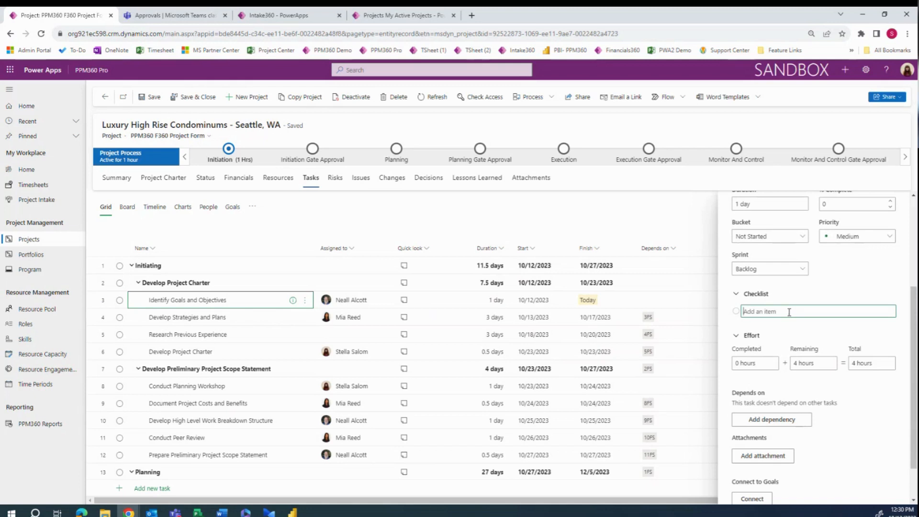
type("Gather estimates")
key("Return")
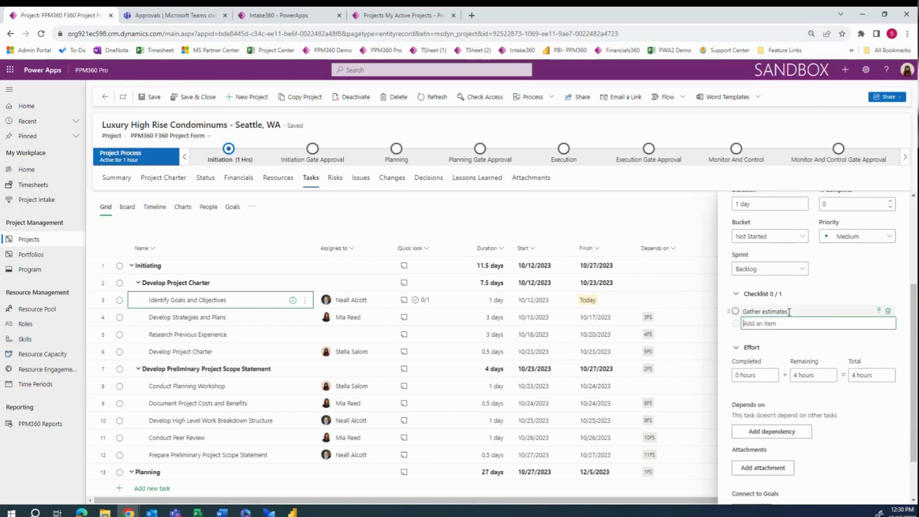
type("Assign resources")
key("Return")
type("Upload pictures")
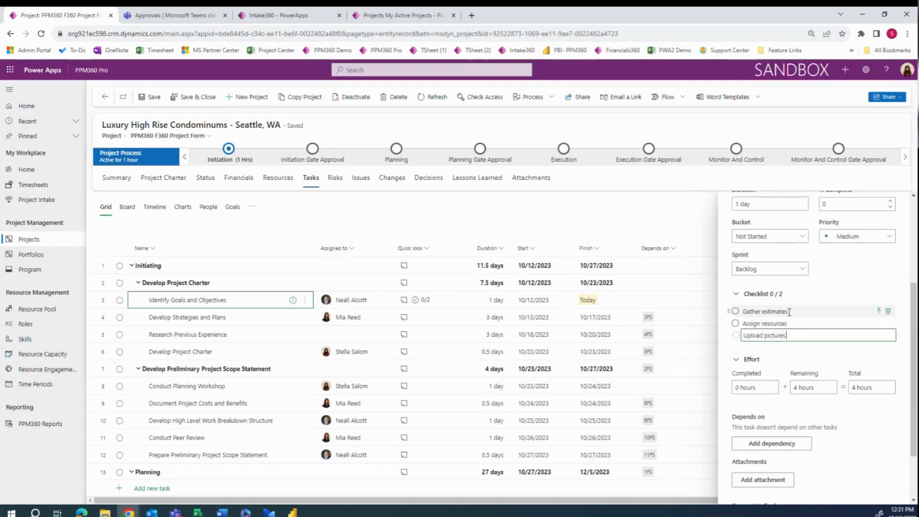
type(" for vendors")
key("Return")
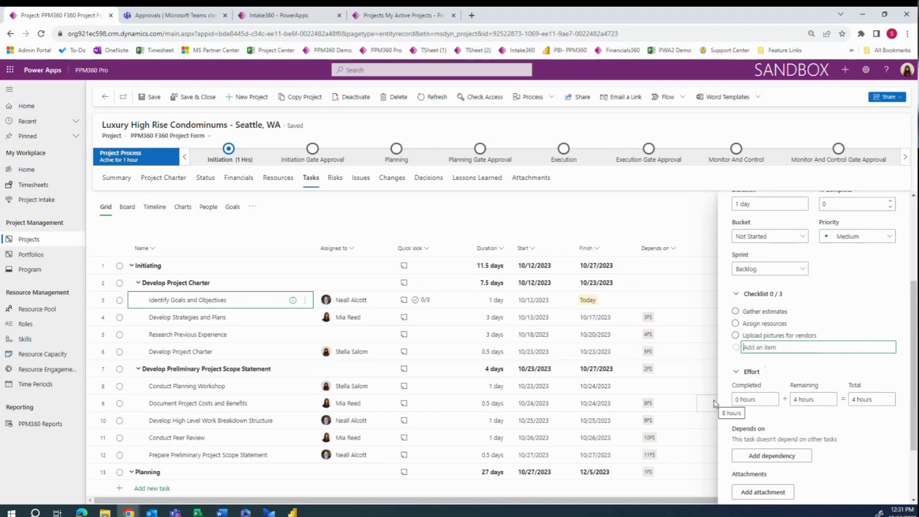
Mark the Gather estimates and Assign resources checklist items as complete and review the task's remaining details
left_click(735, 311)
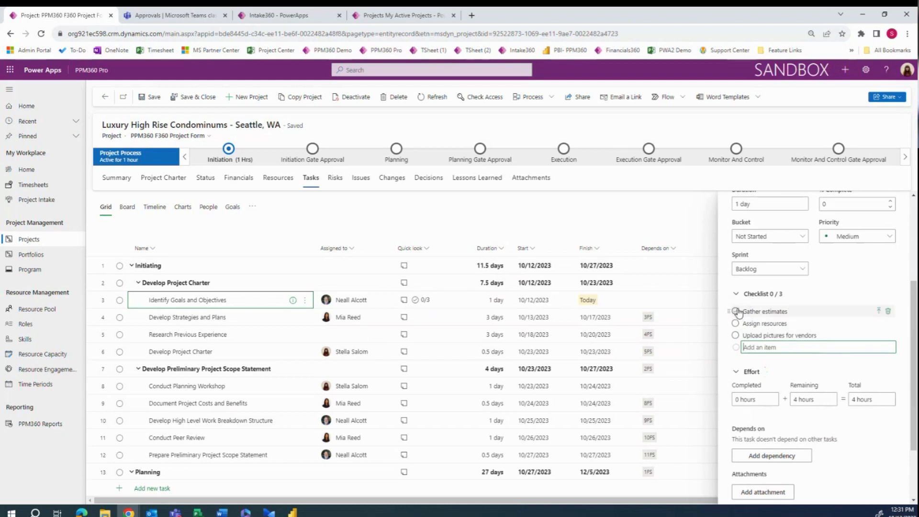
left_click(735, 325)
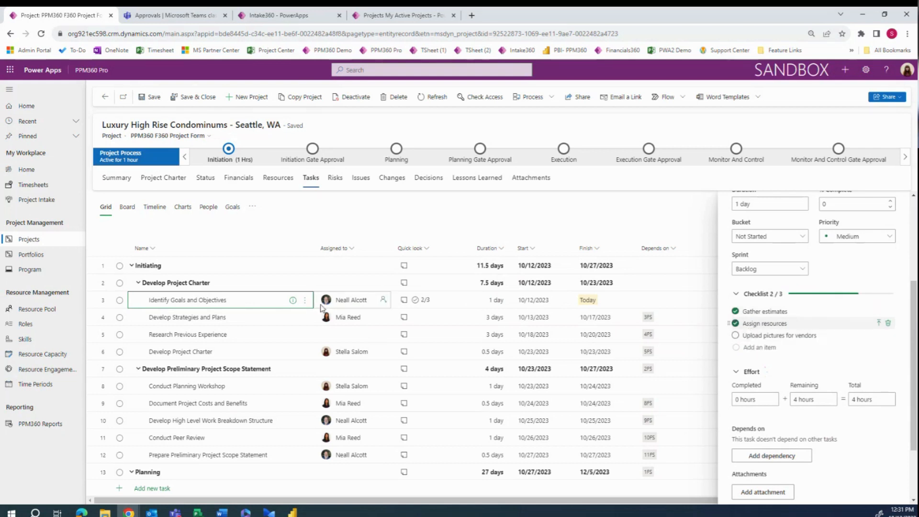
left_click(406, 304)
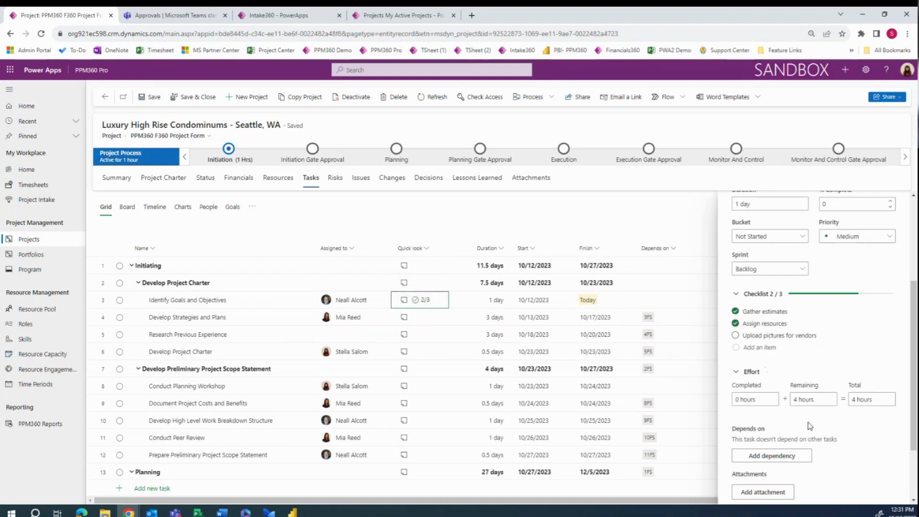
scroll(816, 414, "down", 2)
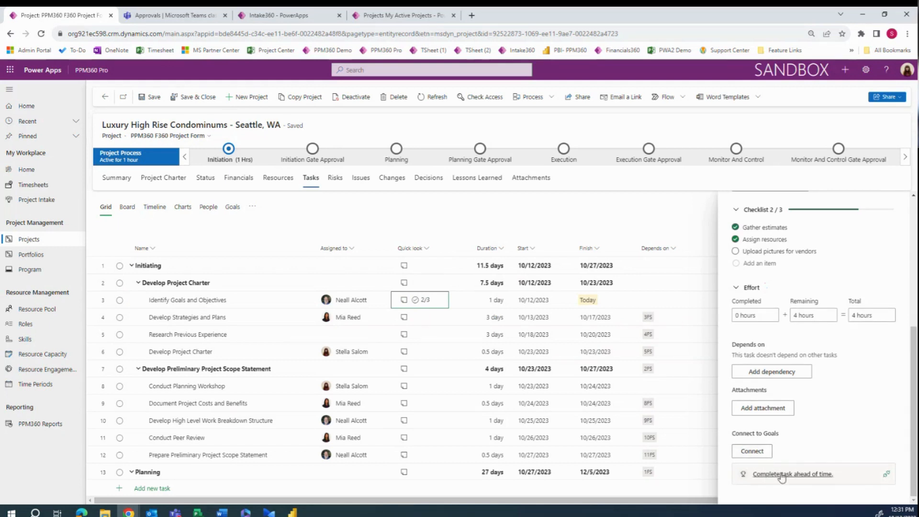
scroll(790, 473, "up", 2)
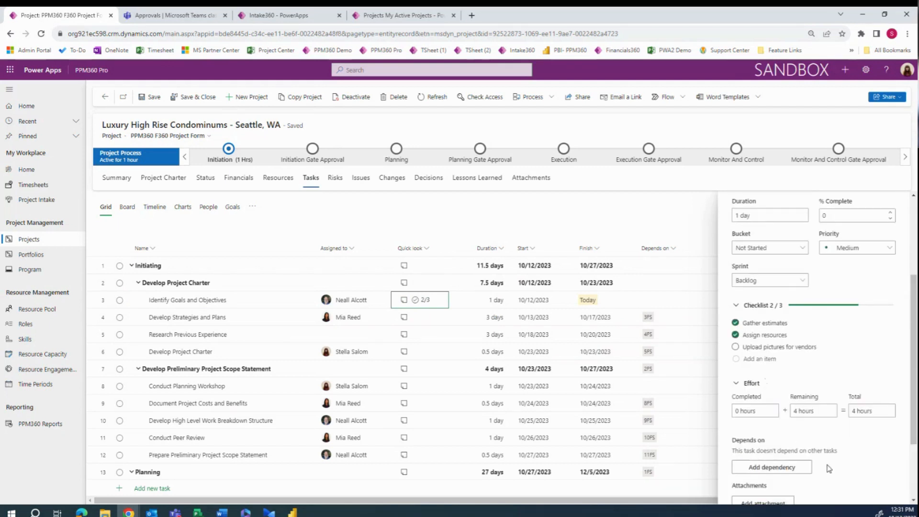
Move Identify Goals and Objectives to the KEY TASKS bucket and set its priority to Important
scroll(828, 470, "up", 2)
scroll(828, 468, "up", 1)
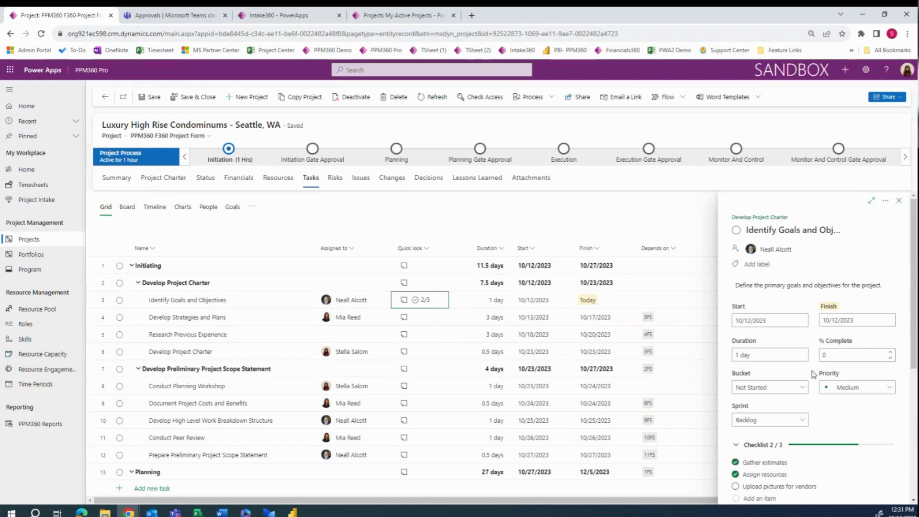
left_click(774, 390)
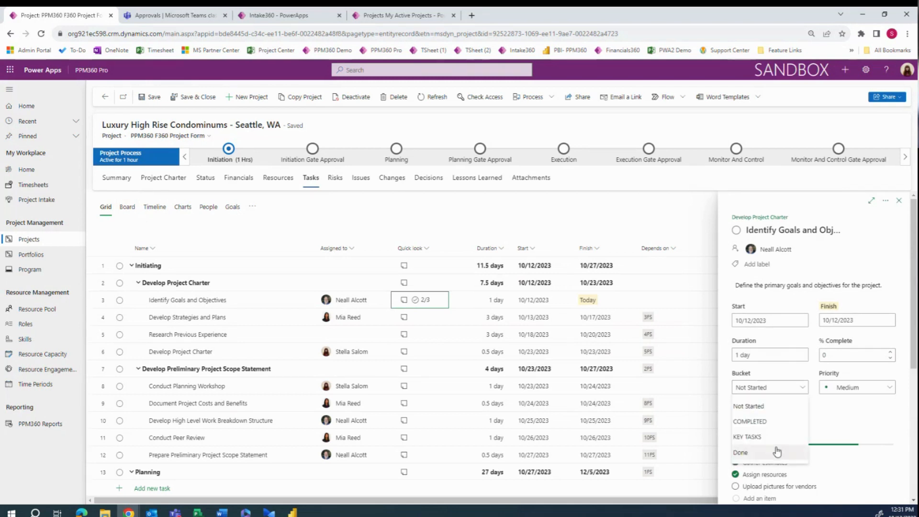
left_click(766, 437)
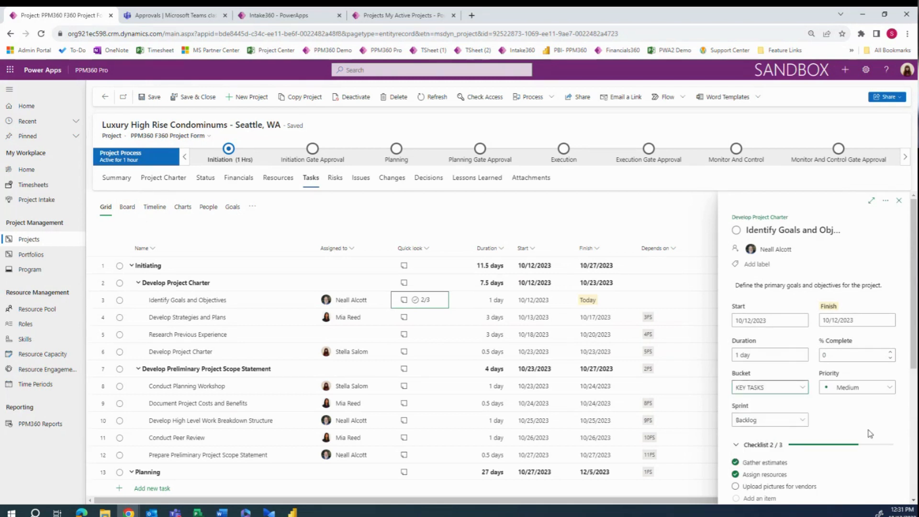
left_click(848, 386)
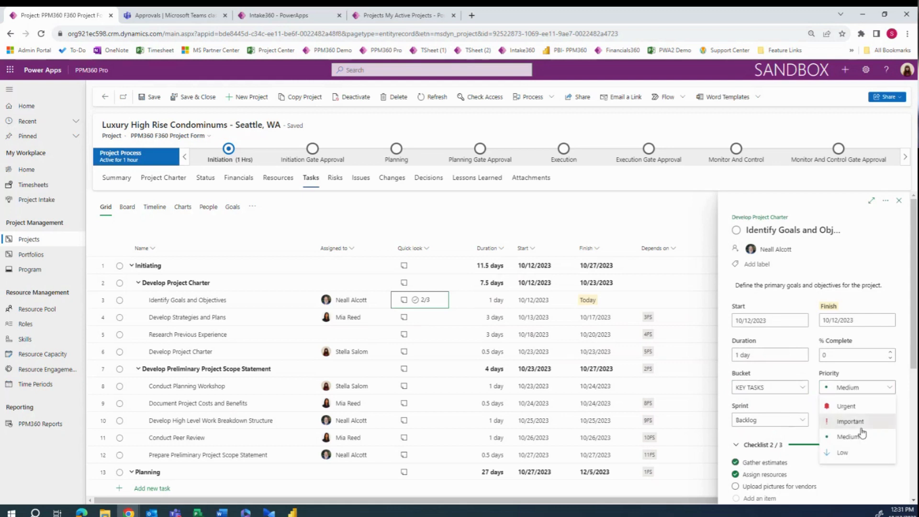
left_click(861, 423)
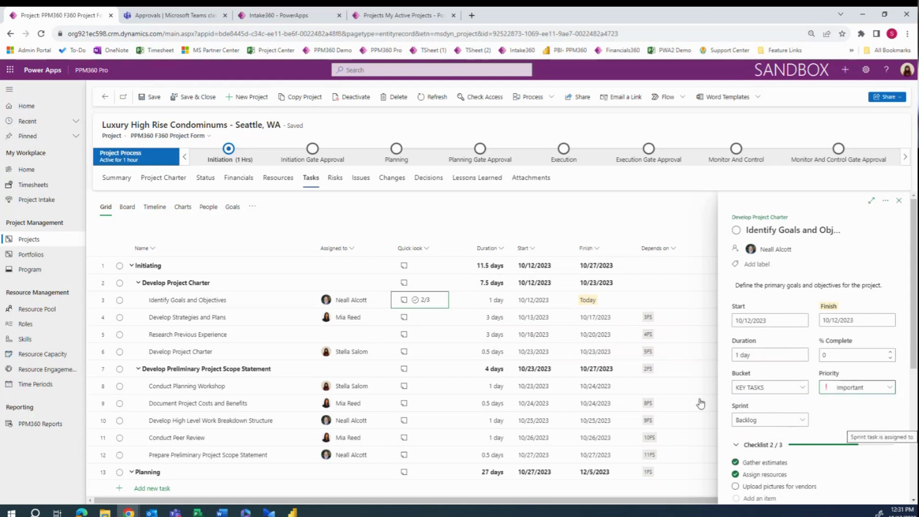
Add the blue label to Identify Goals and Objectives, rename the label "Part 123", and close the task details
left_click(762, 267)
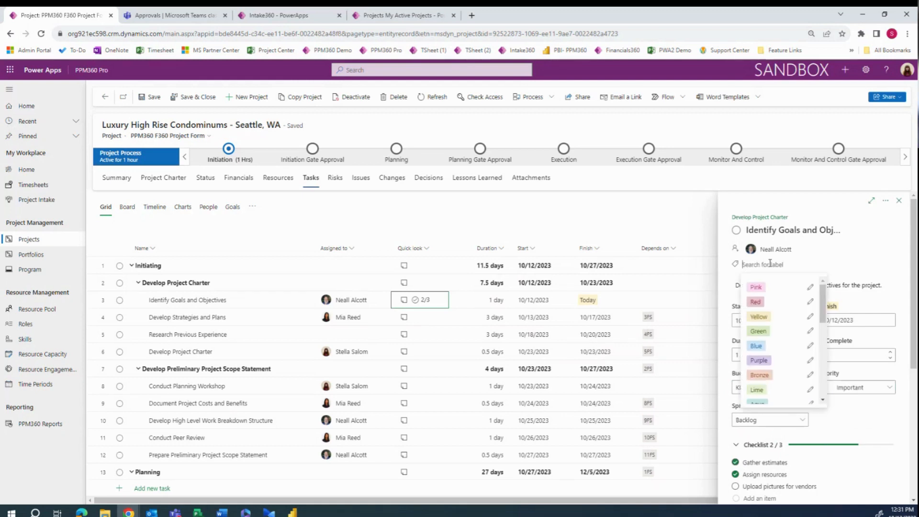
left_click(756, 345)
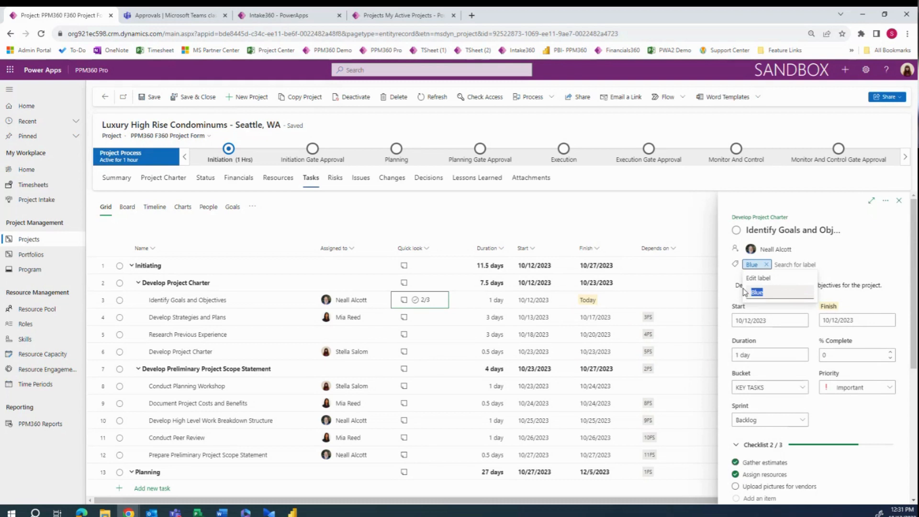
type("Part 123")
key("Return")
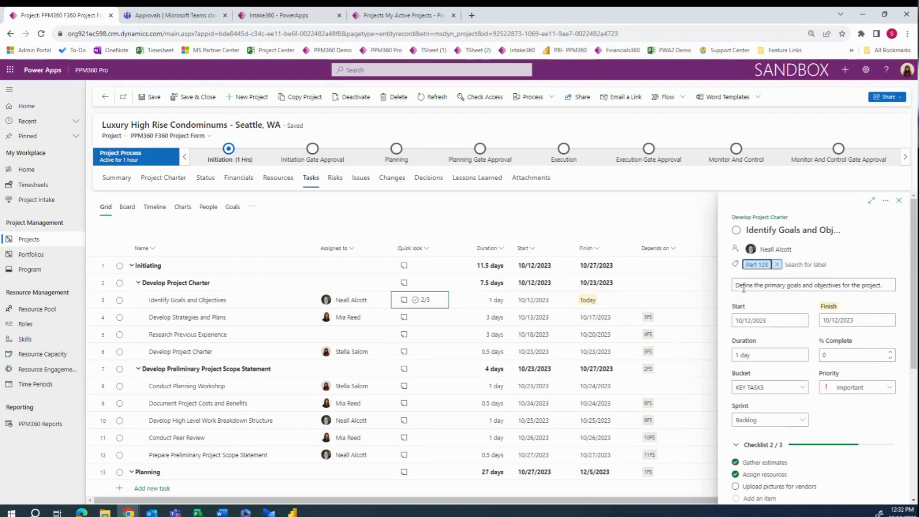
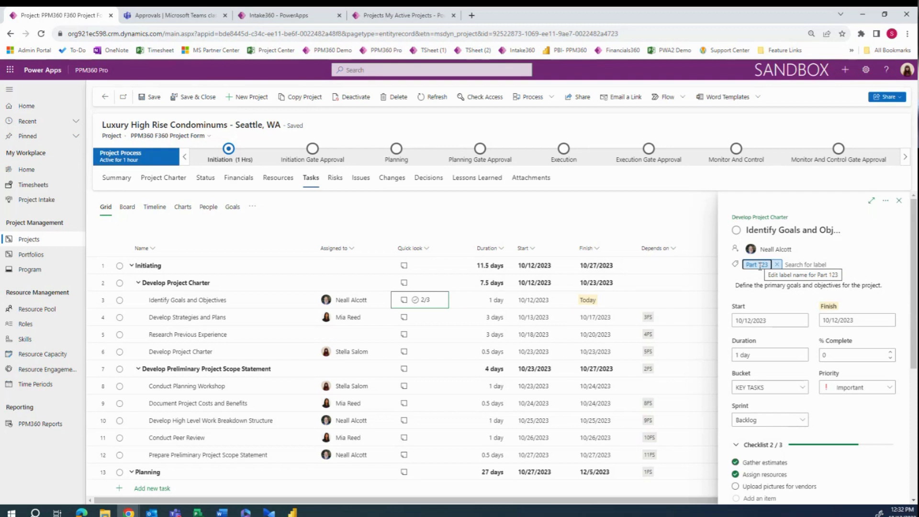
left_click(899, 201)
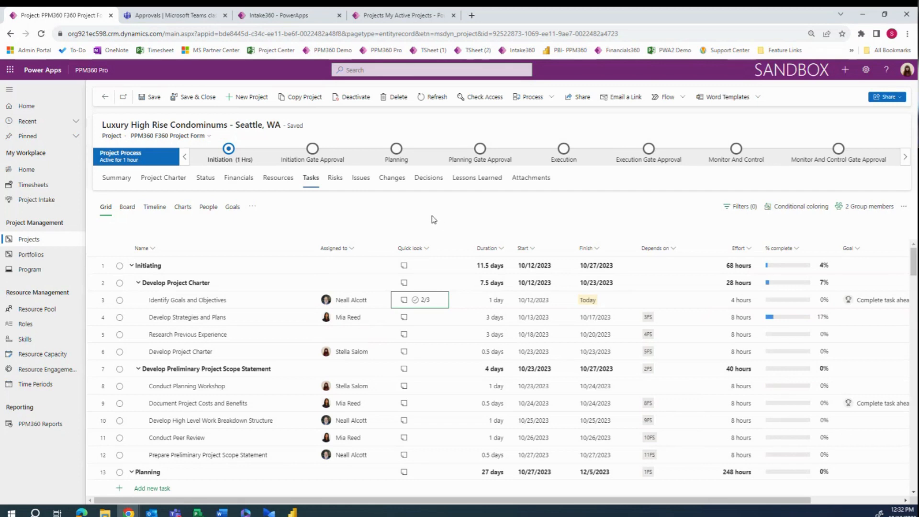
Duplicate the project's browser tab and open the task schedule of the Apartment Real Estate- LA, California project in it
right_click(69, 14)
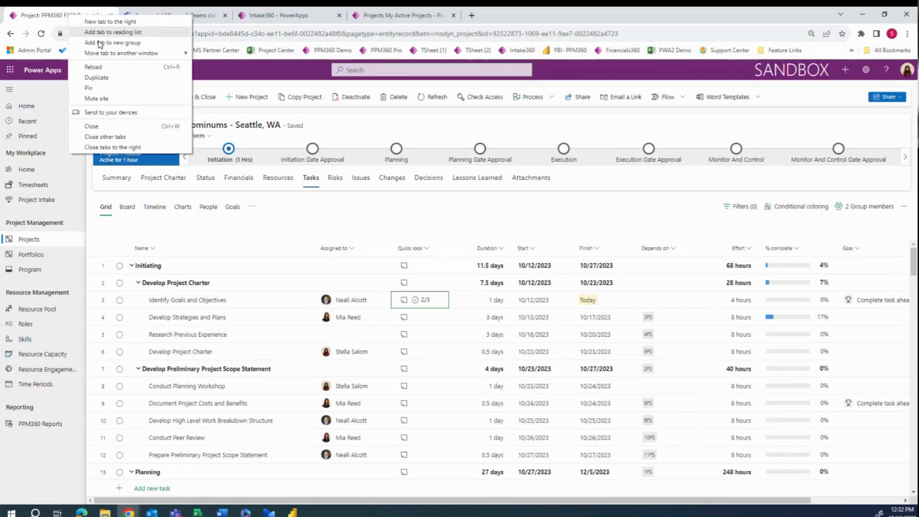
left_click(106, 76)
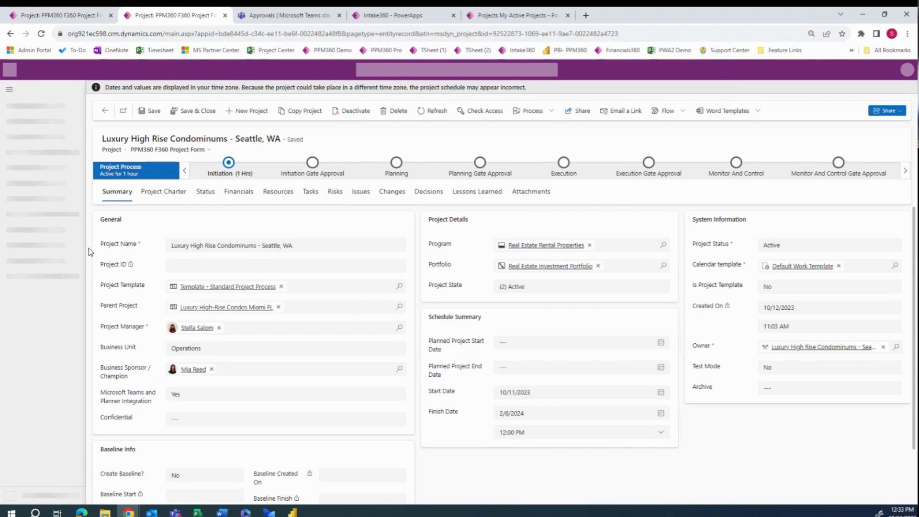
left_click(382, 50)
left_click(48, 240)
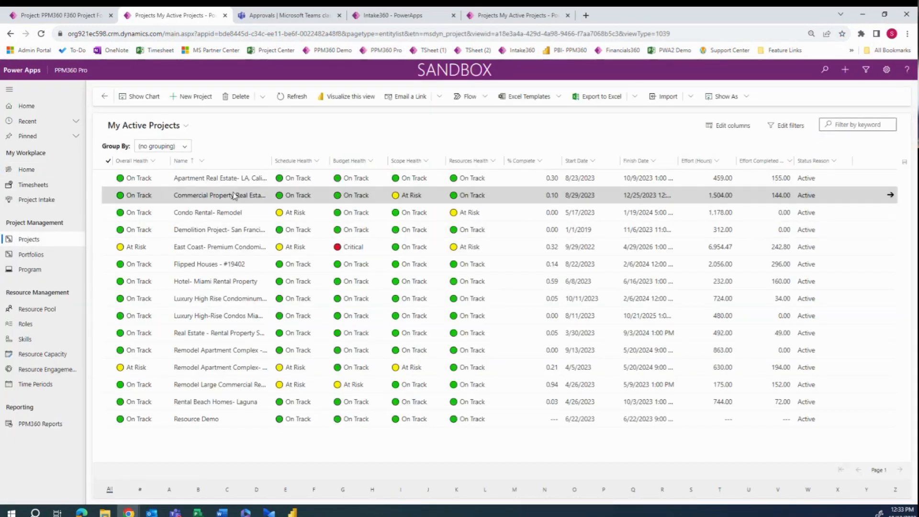
left_click(235, 180)
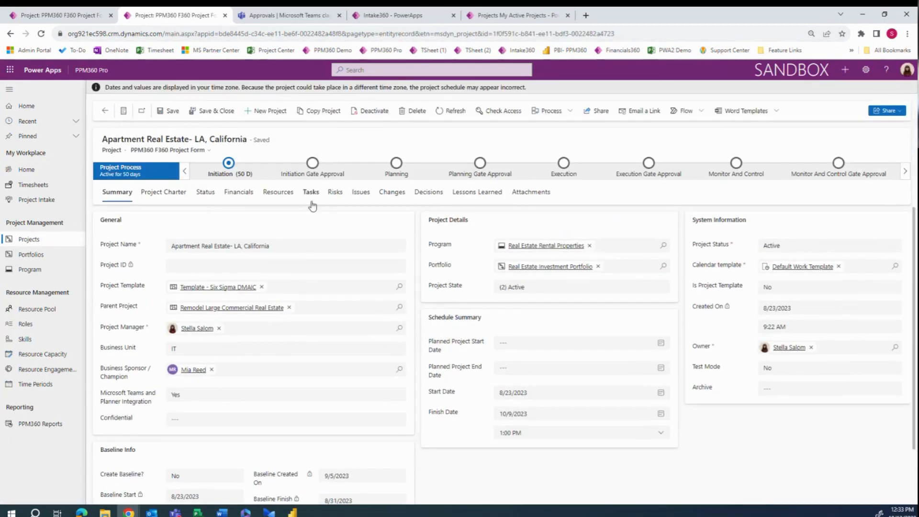
left_click(310, 193)
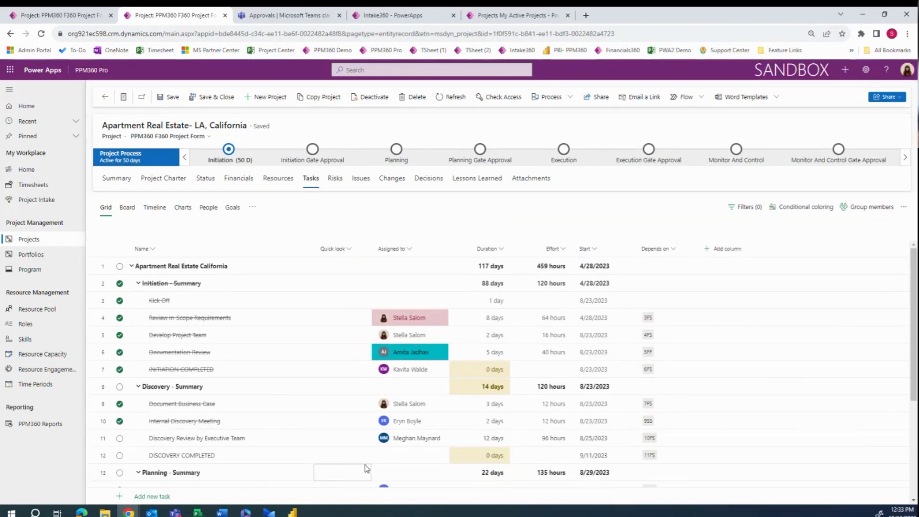
Collapse Design - Summary Task in the Apartment Real Estate- LA, California schedule and copy it with its subtasks
scroll(211, 397, "down", 4)
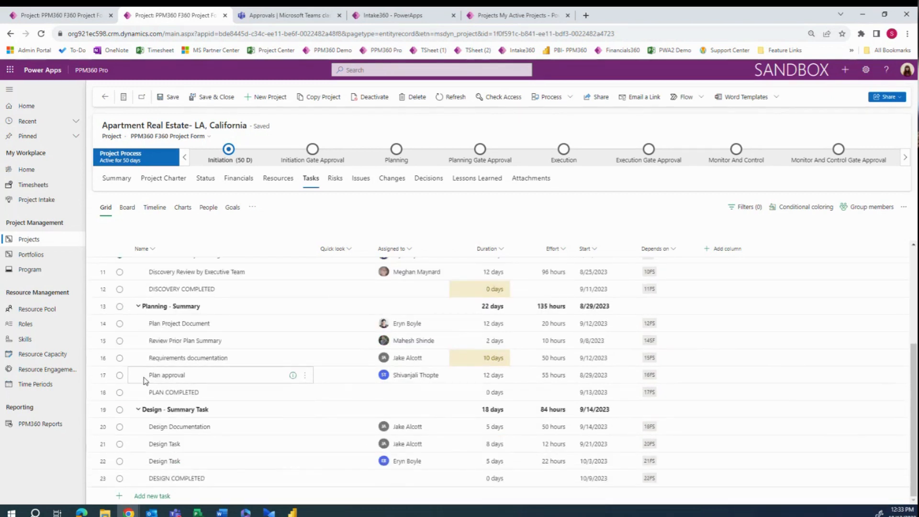
left_click(137, 410)
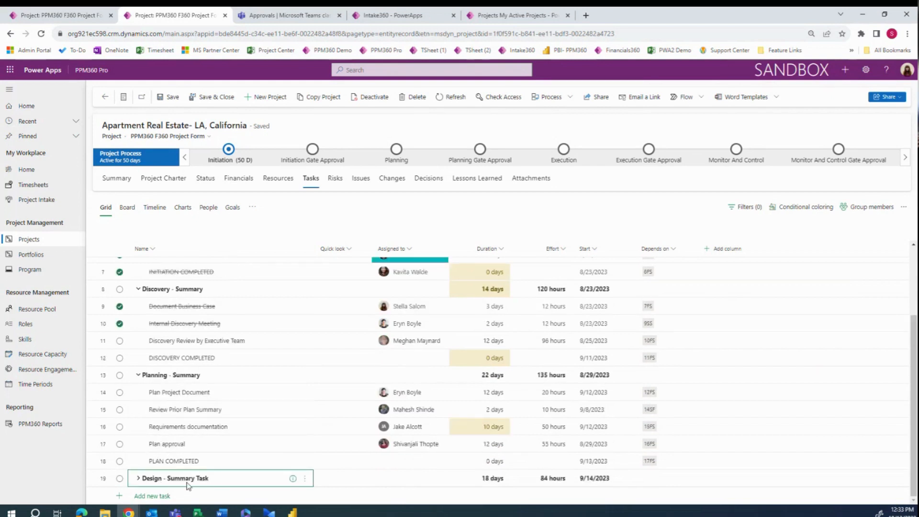
right_click(253, 483)
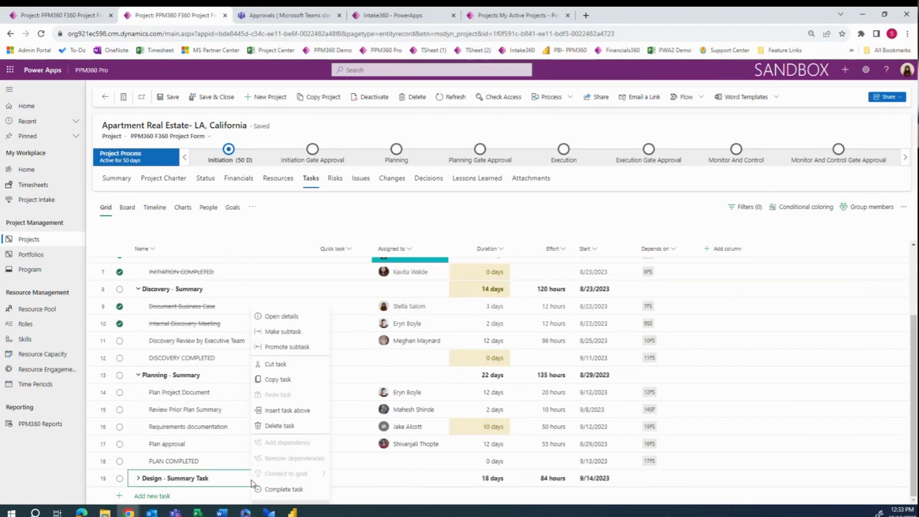
left_click(279, 381)
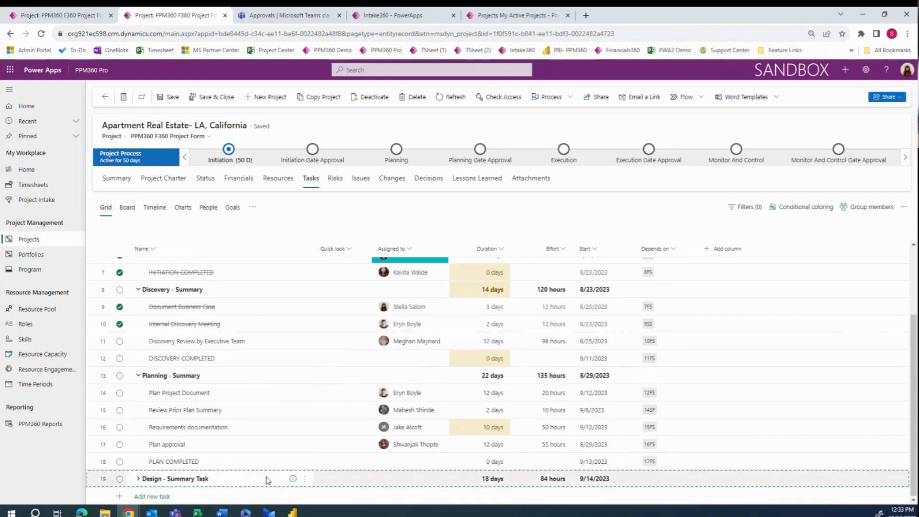
Paste the copied Design - Summary Task above Develop Project Charter in the Seattle project's schedule and dismiss the notification
left_click(74, 16)
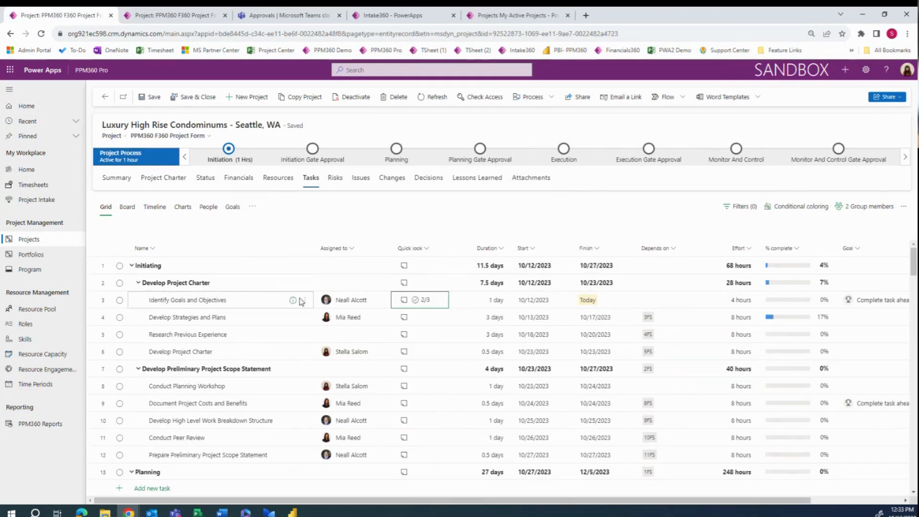
left_click(304, 283)
left_click(341, 349)
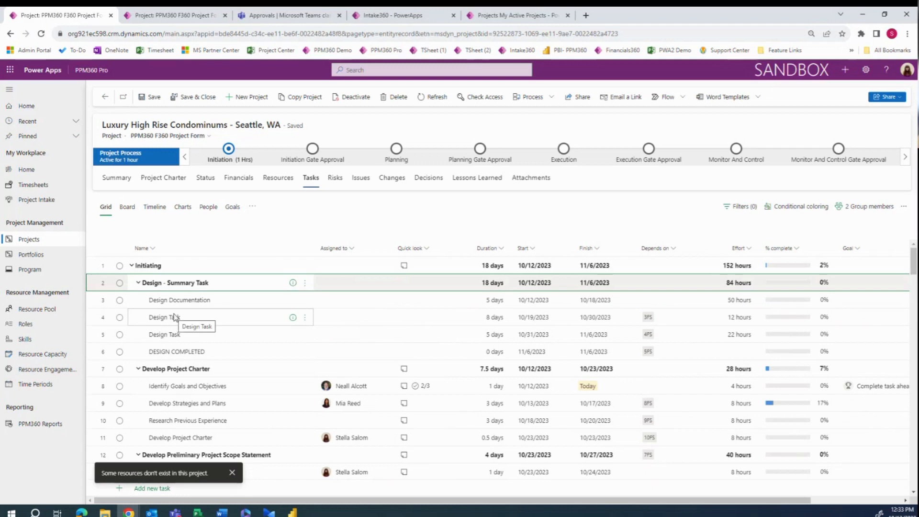
left_click(232, 473)
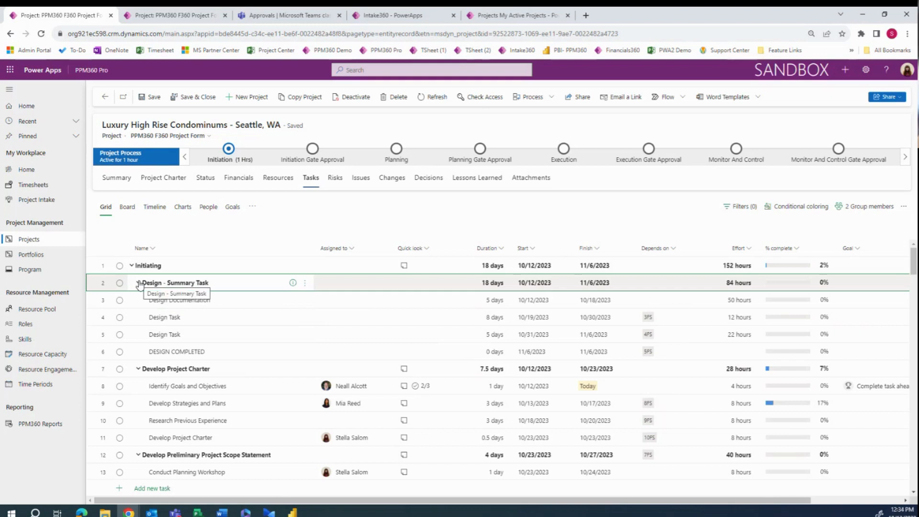
Collapse the Initiating, Planning, Executing, and Monitoring and Controlling phases in the Seattle schedule
left_click(132, 266)
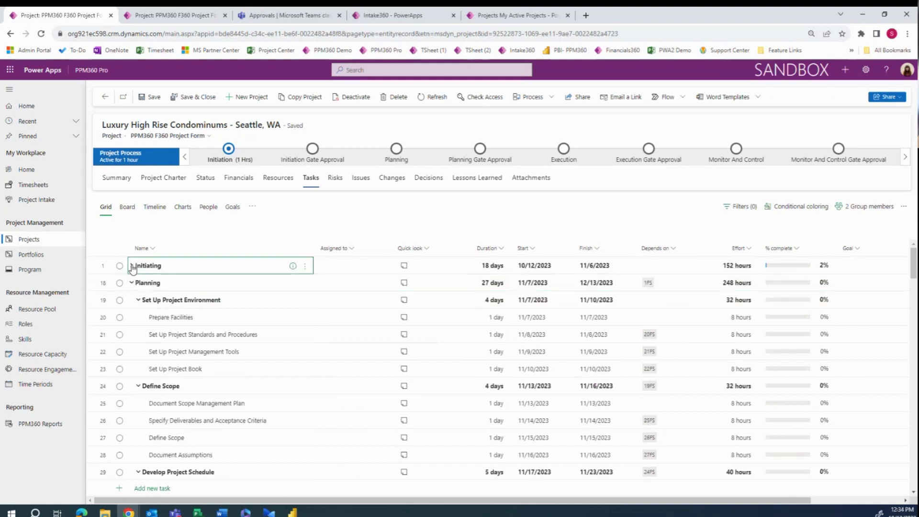
left_click(132, 284)
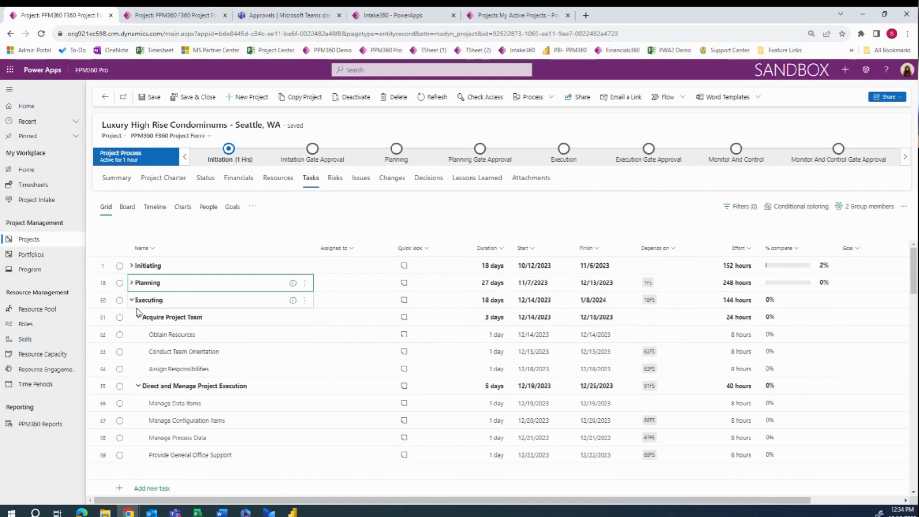
left_click(132, 300)
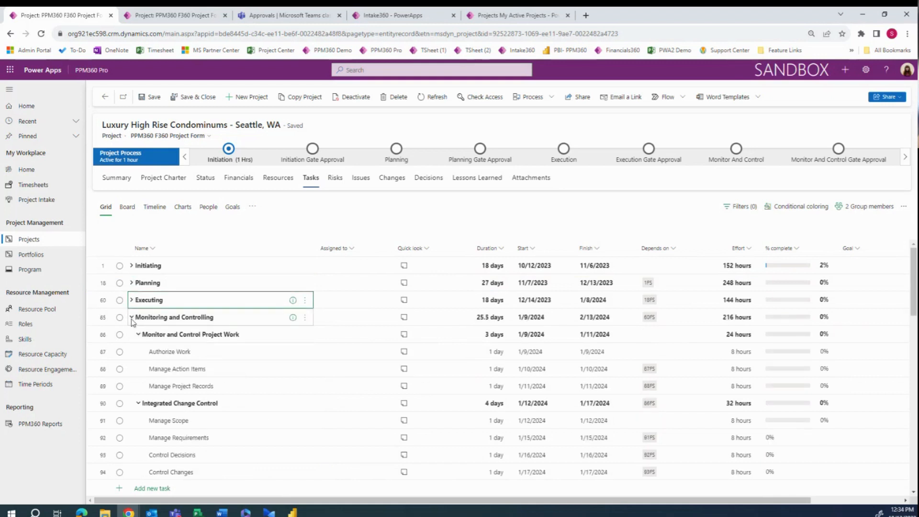
left_click(133, 318)
left_click_drag(217, 309, 220, 317)
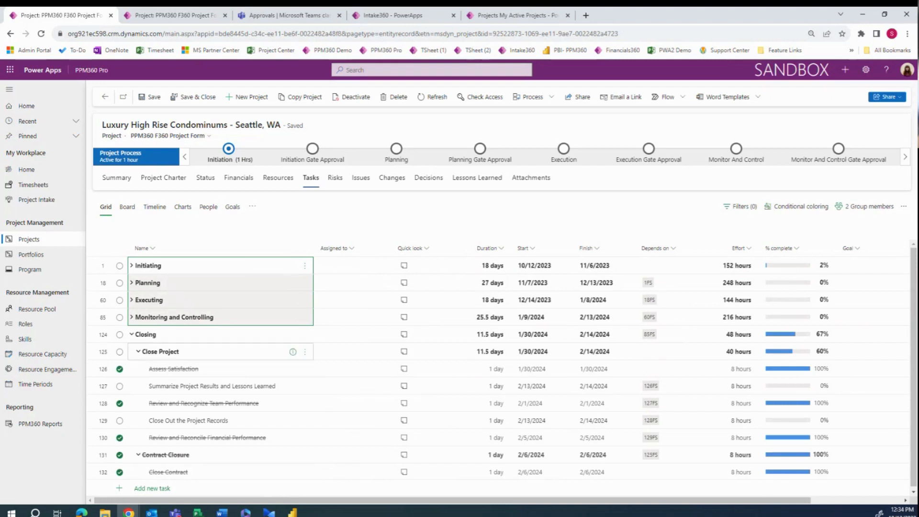
Return to the Apartment Real Estate- LA, California project, reload the page, and reopen its task schedule
left_click(195, 13)
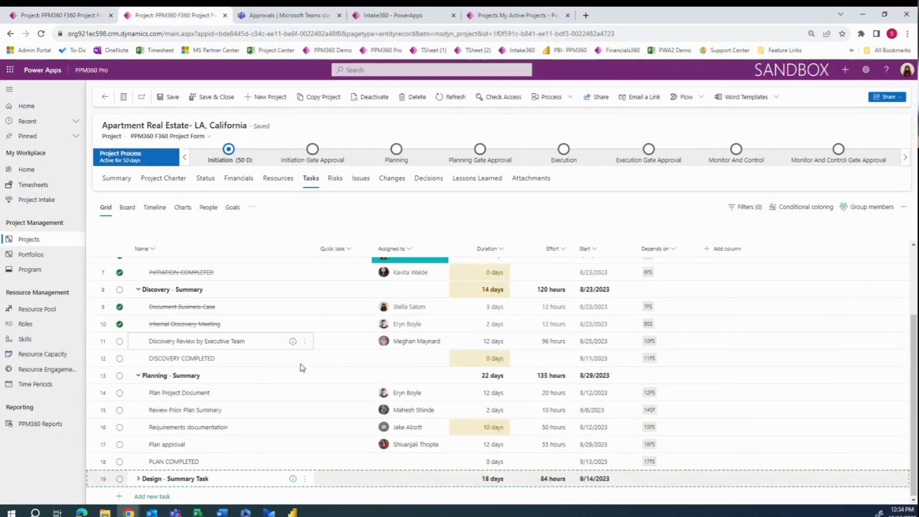
scroll(347, 309, "up", 3)
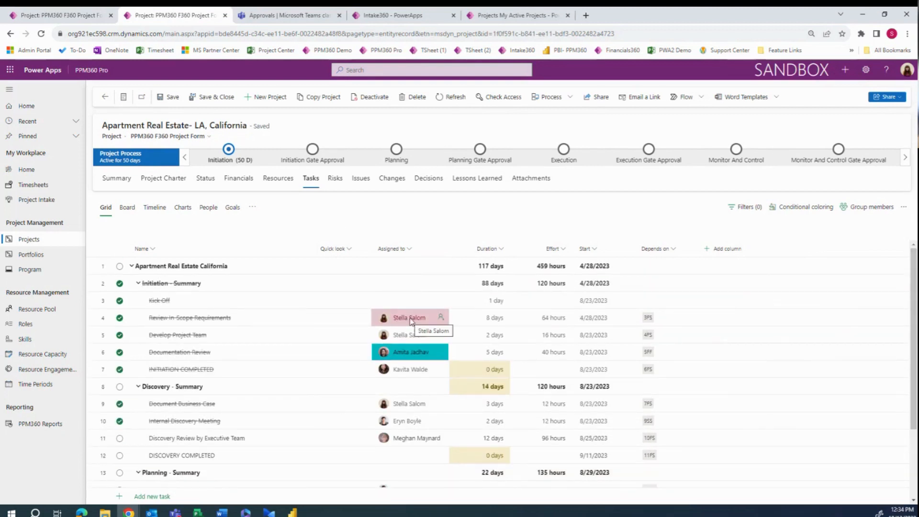
left_click(42, 33)
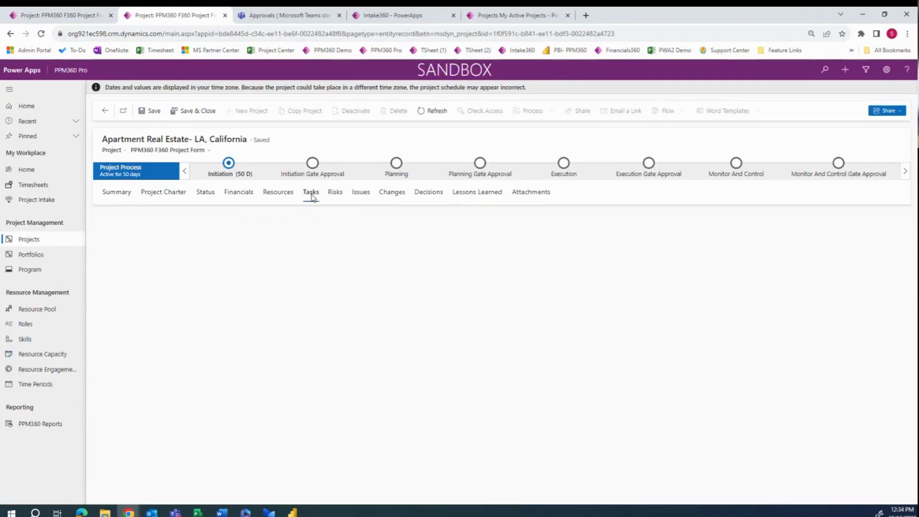
left_click(311, 196)
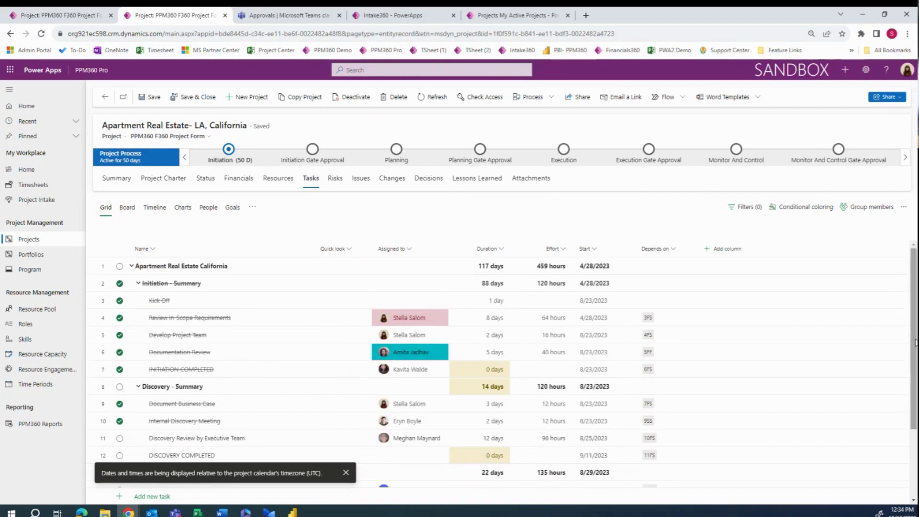
Open the conditional coloring settings for the Apartment Real Estate- LA, California schedule and add a second coloring rule
left_click(825, 212)
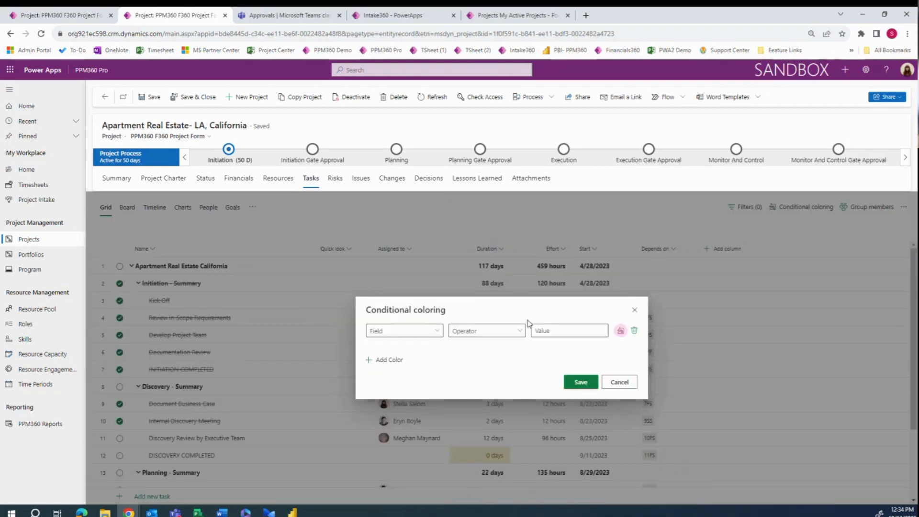
left_click(436, 331)
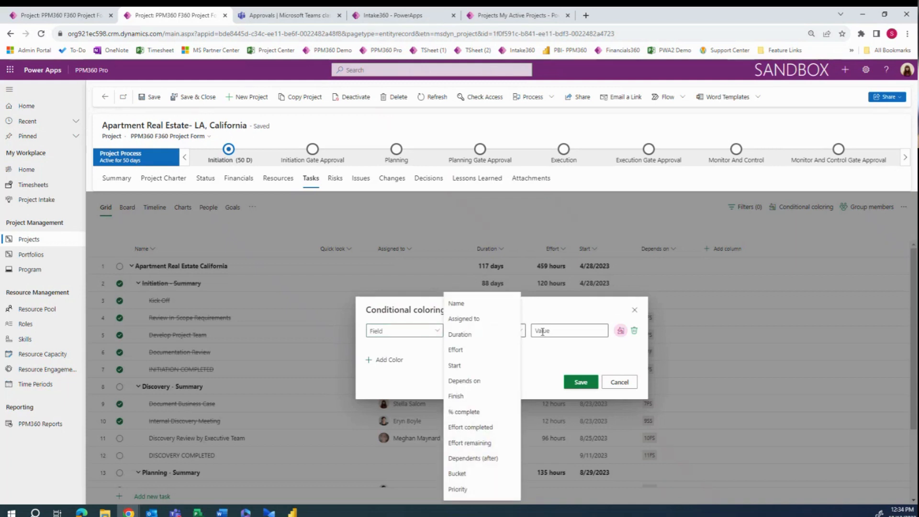
left_click(576, 345)
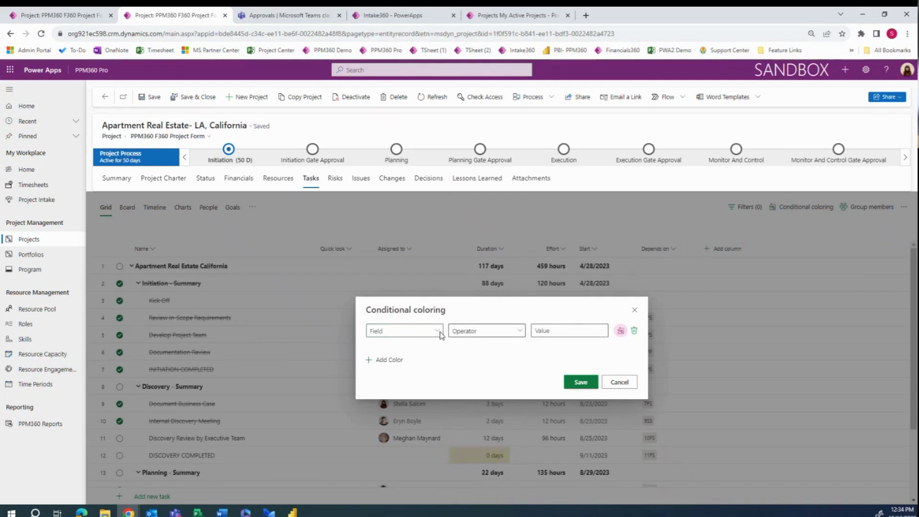
left_click(399, 361)
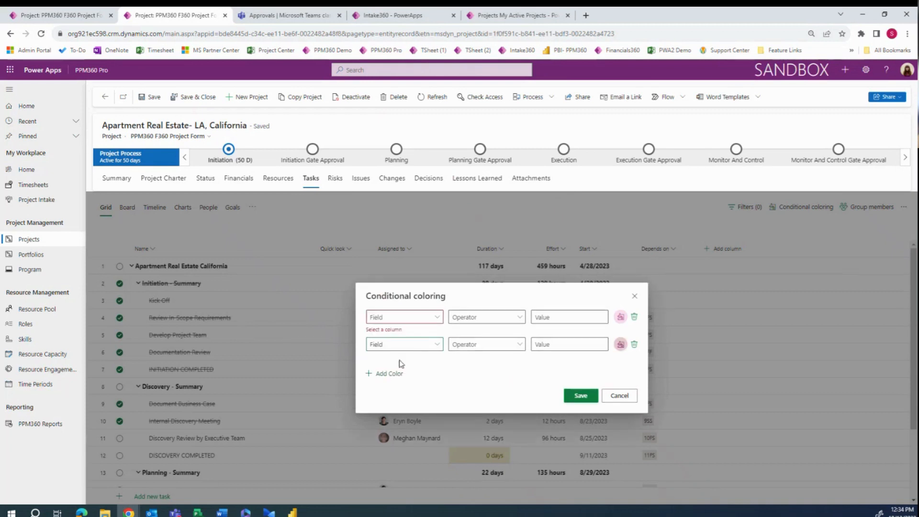
Define the second rule to color the Assigned to field teal when it equals the assignee of Internal Discovery Meeting
left_click(416, 353)
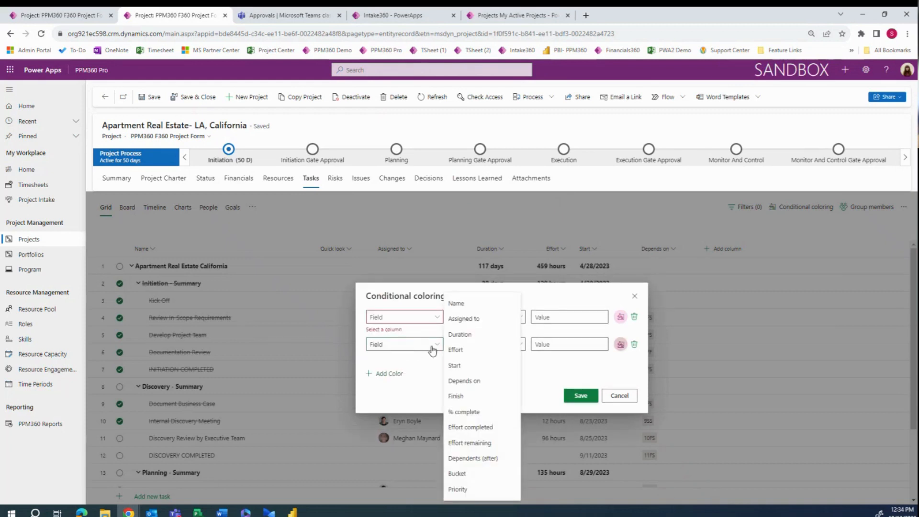
left_click(464, 318)
left_click(467, 344)
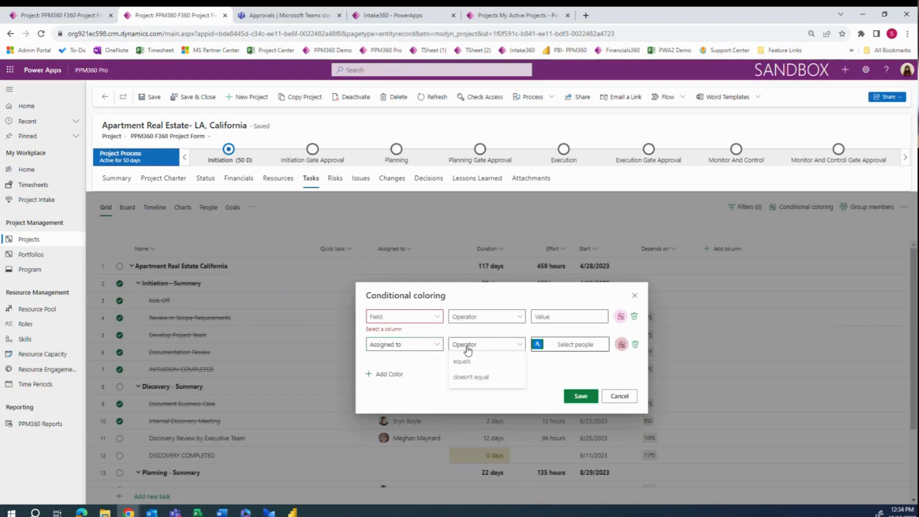
left_click(481, 362)
left_click(581, 345)
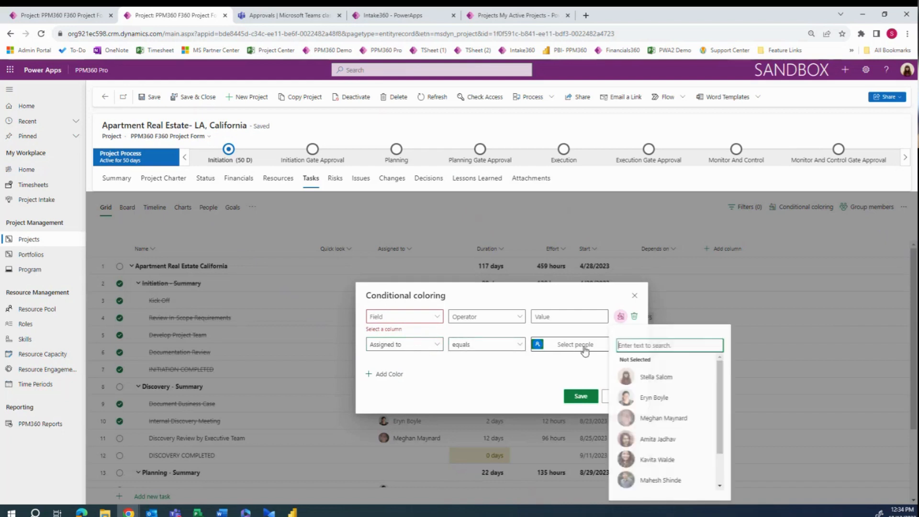
left_click(669, 400)
left_click(621, 344)
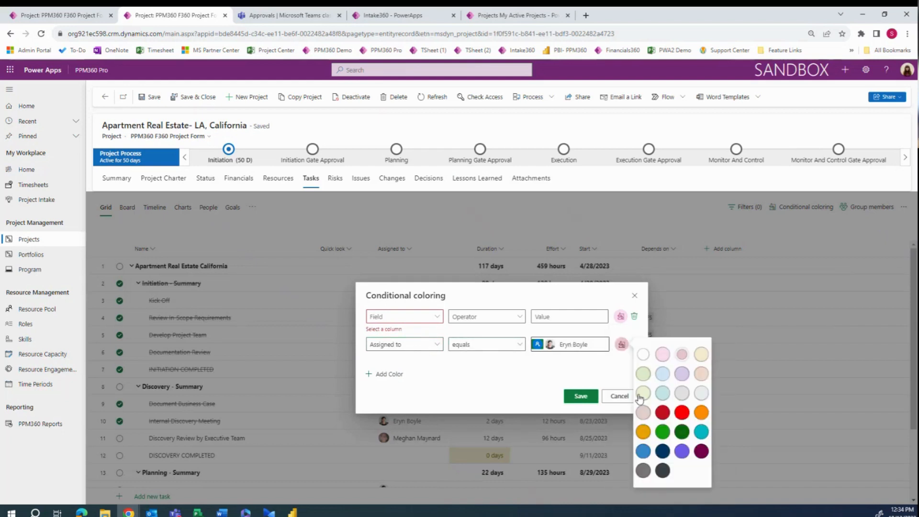
left_click(701, 432)
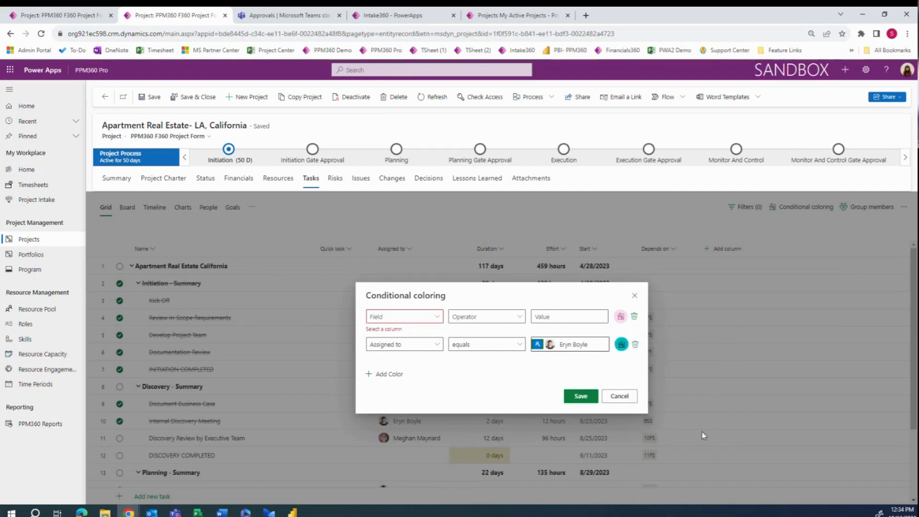
Define the first rule to use an amber color when % complete is equal to 100
left_click(424, 318)
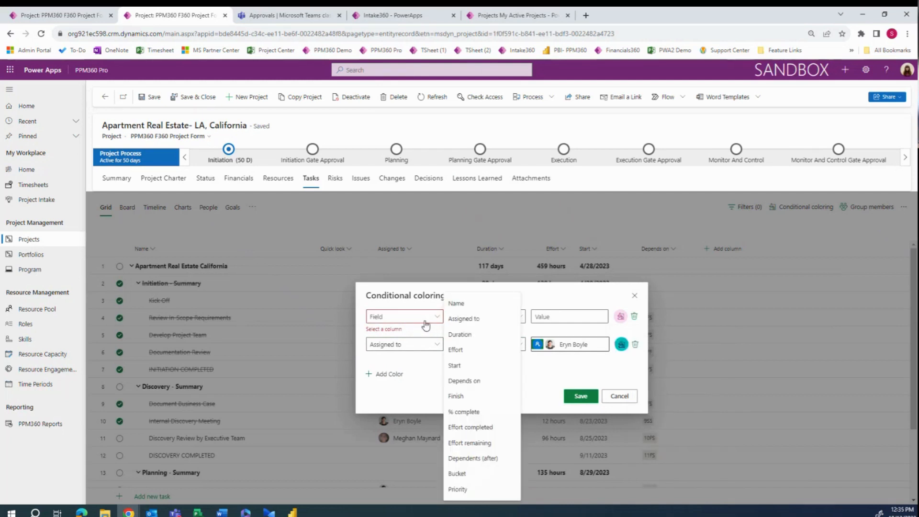
left_click(486, 412)
left_click(504, 317)
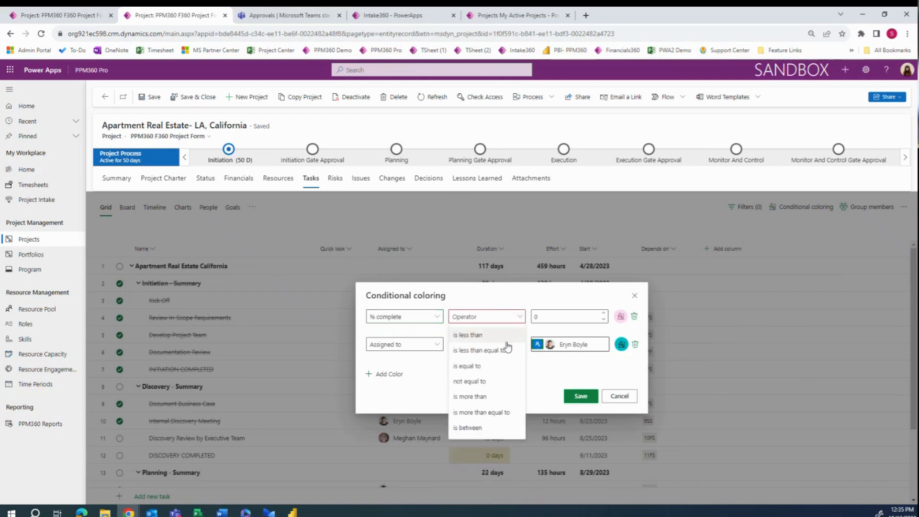
left_click(505, 375)
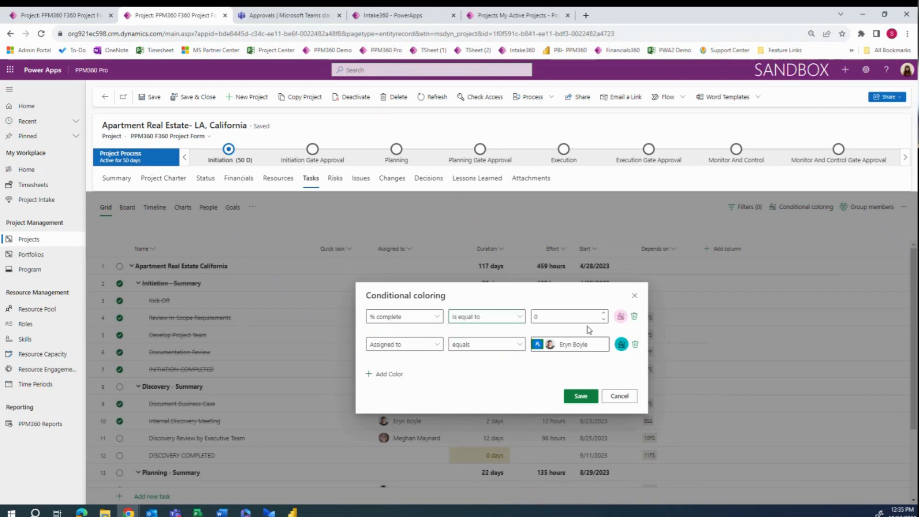
left_click(588, 318)
type("100")
left_click(620, 316)
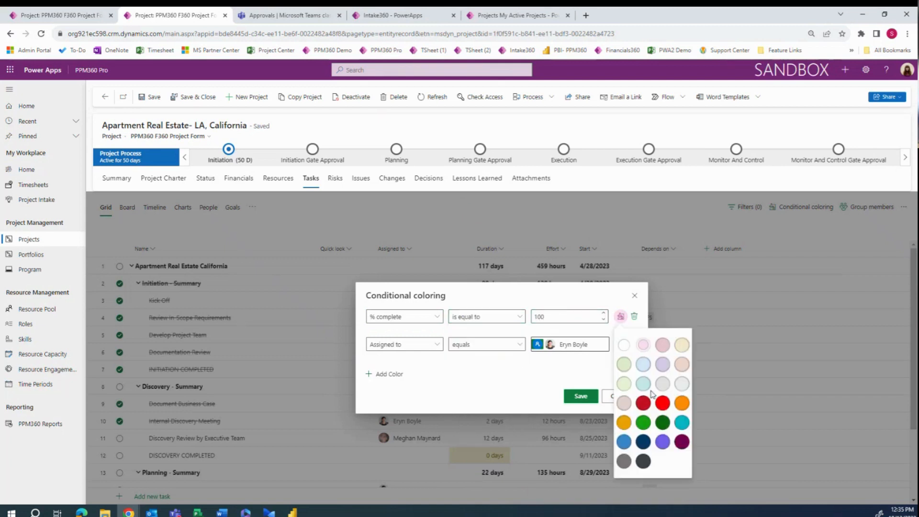
left_click(623, 422)
Add a third rule that colors Depends on orange-red when it equals task 10, Internal Discovery Meeting, and save the coloring rules
left_click(394, 377)
left_click(401, 366)
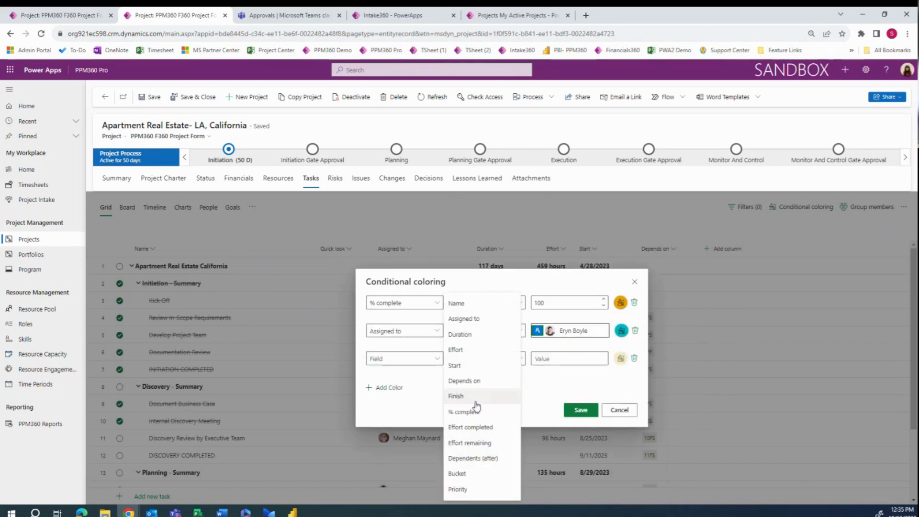
left_click(503, 381)
left_click(576, 360)
left_click(509, 369)
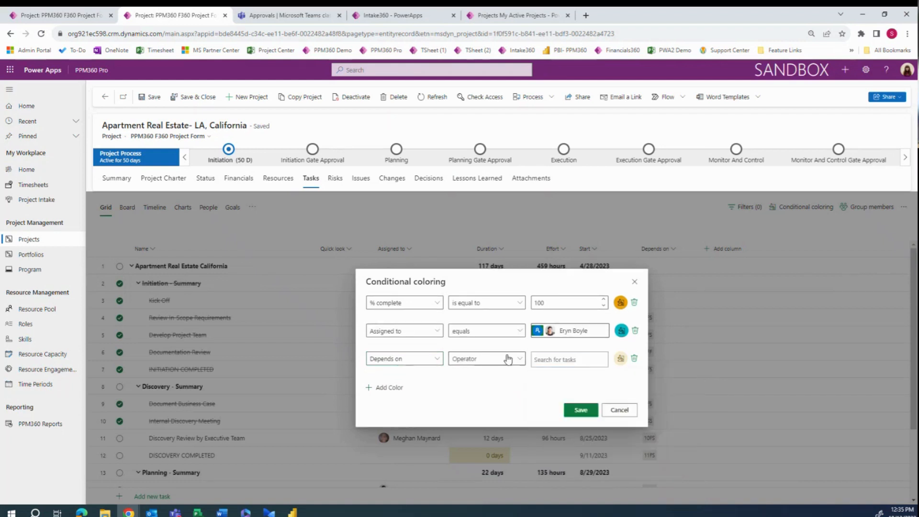
left_click(464, 375)
left_click(554, 364)
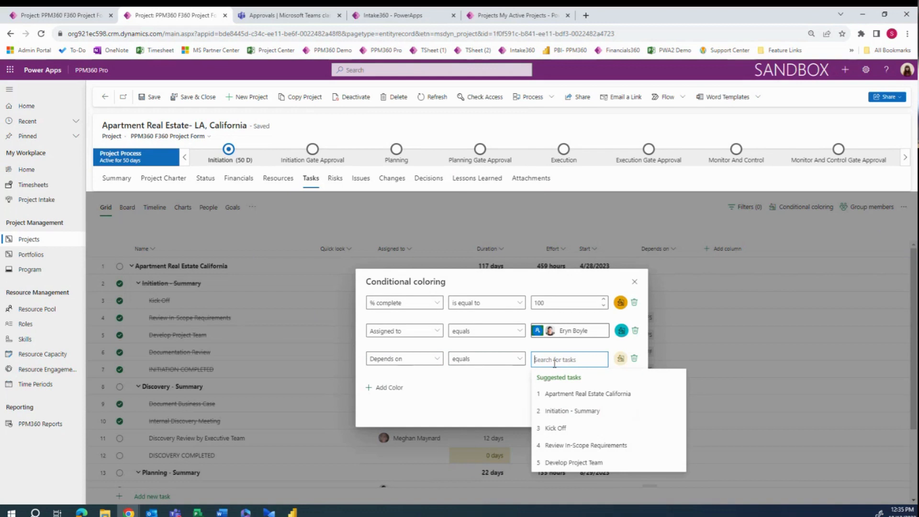
type("10")
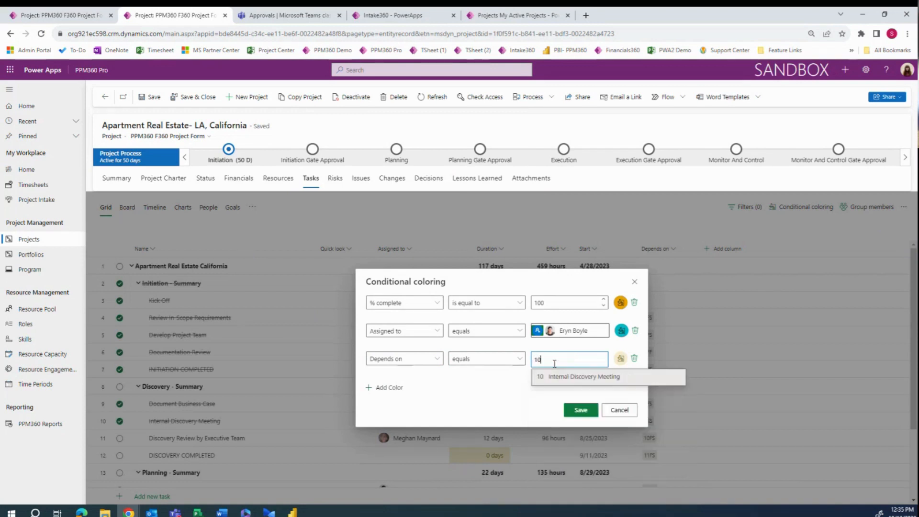
left_click(554, 376)
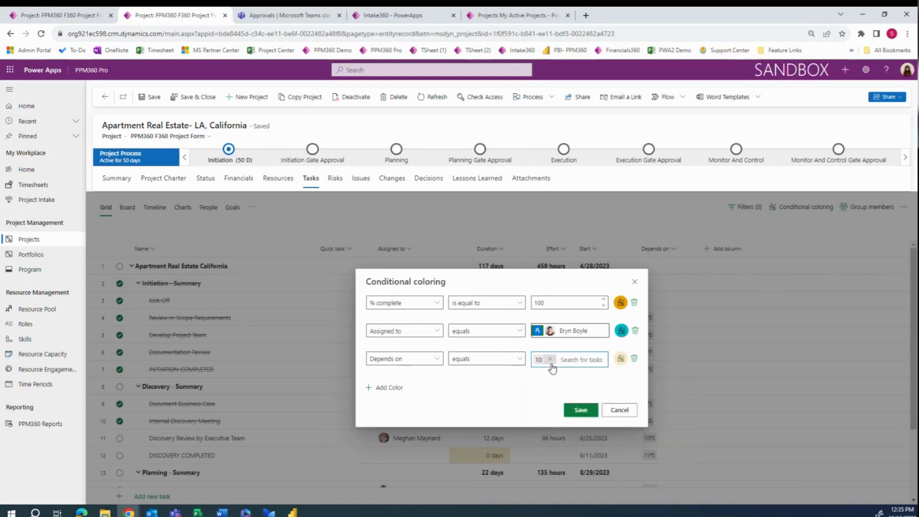
left_click(620, 358)
left_click(666, 273)
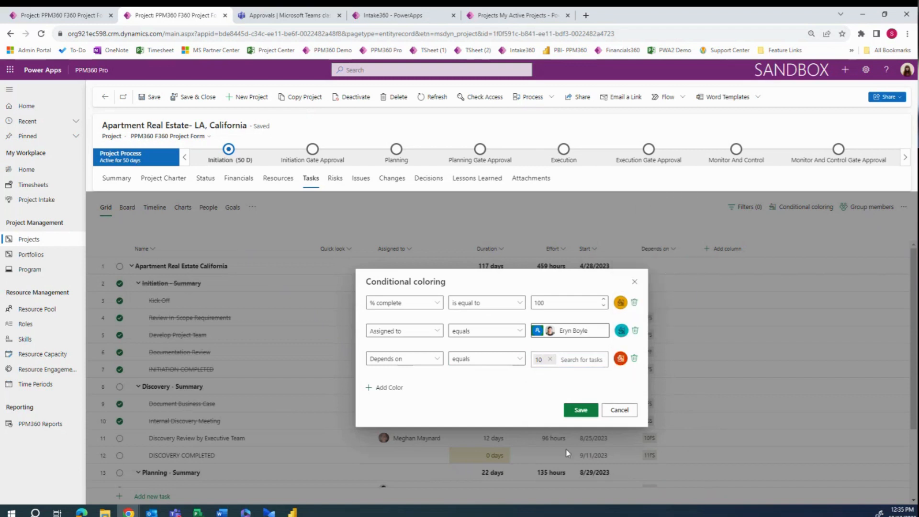
left_click(581, 410)
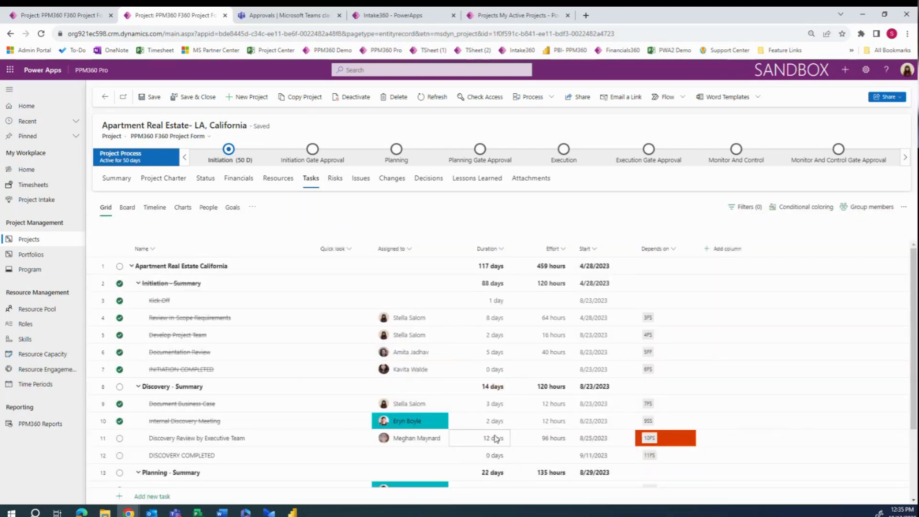
Examine the conditional coloring in the California project's schedule down to Design - Summary Task
scroll(422, 302, "down", 2)
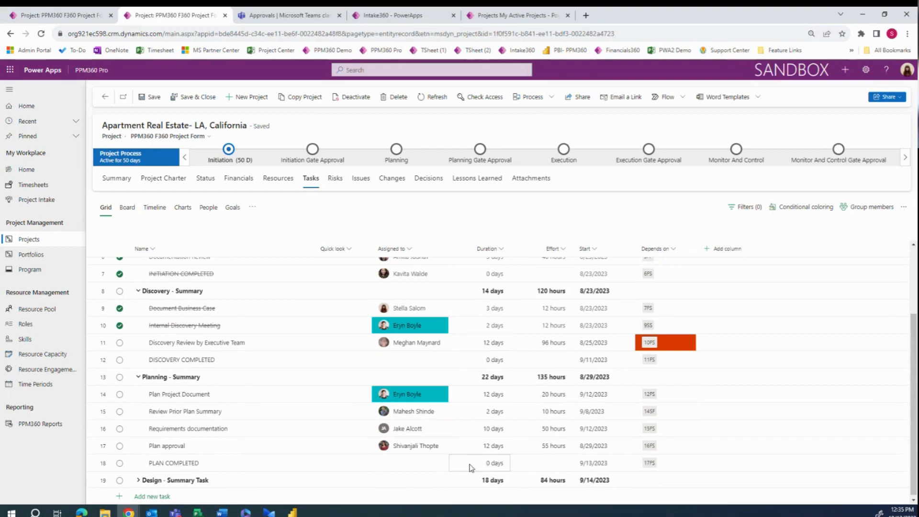
left_click(66, 14)
left_click(166, 15)
mouse_move(655, 328)
scroll(351, 424, "up", 3)
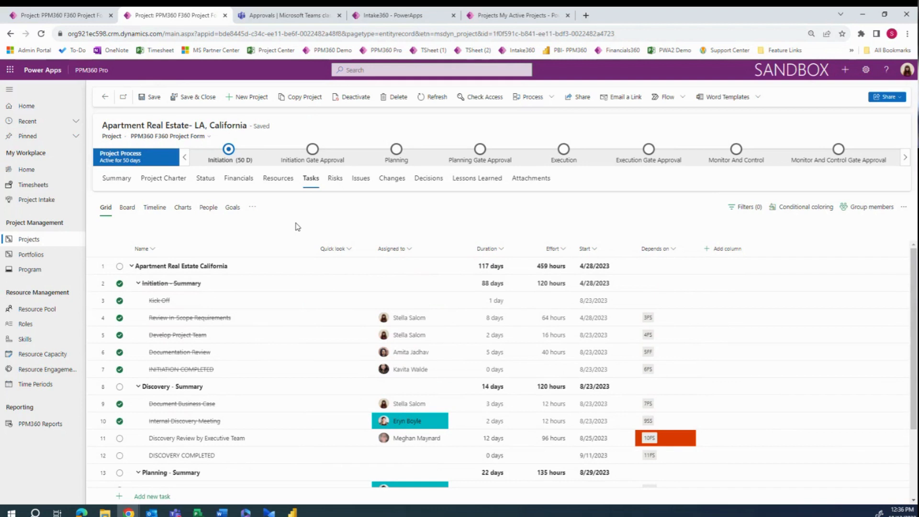
View the California project's resources and examine the team members' total, completed, and remaining effort hours
left_click(278, 179)
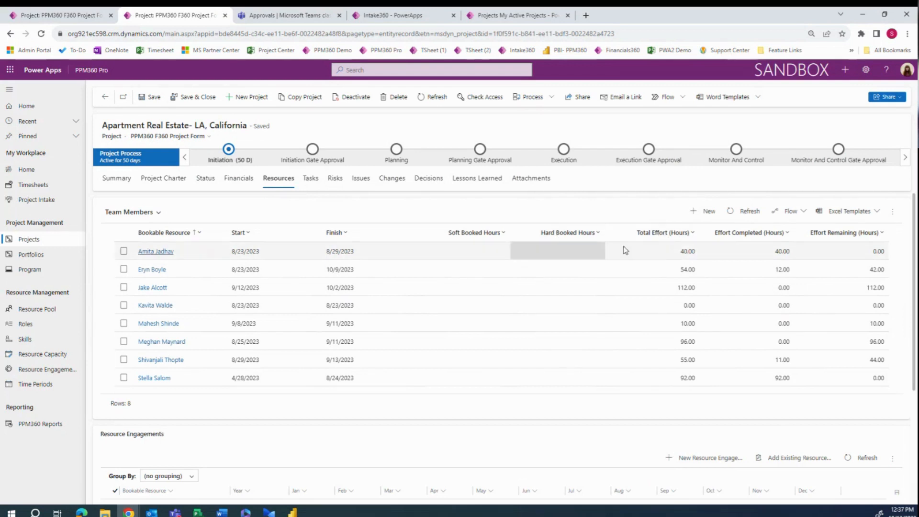
right_click(666, 235)
left_click(639, 232)
left_click(639, 232)
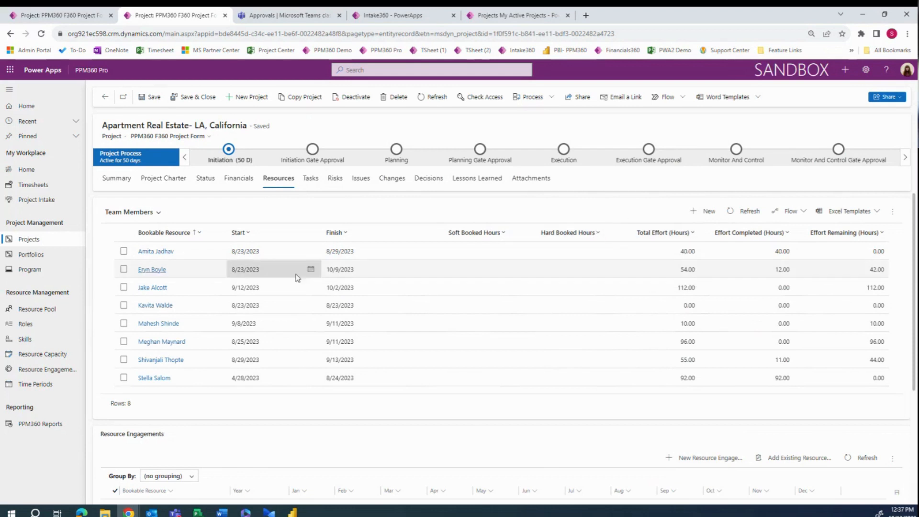
Open sharing for the first listed team member's record and add a user to its share access list
left_click(123, 251)
left_click(122, 257)
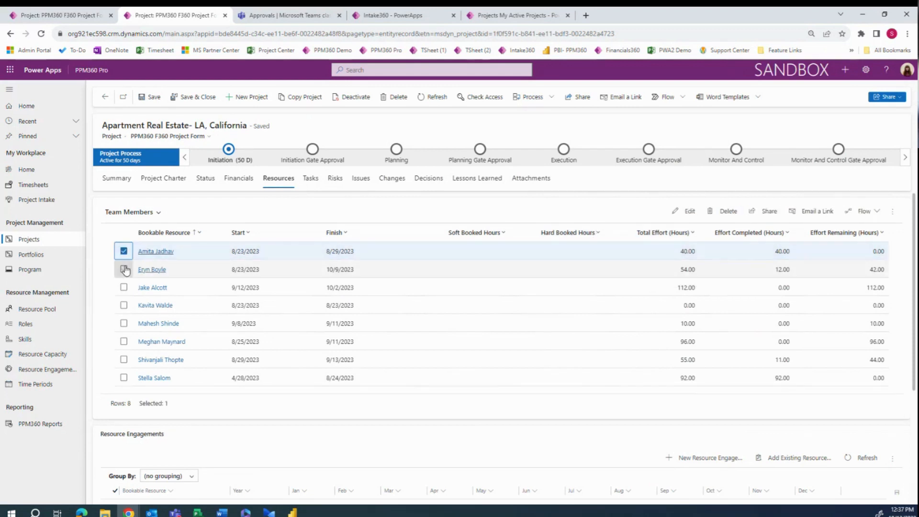
left_click(124, 269)
left_click(124, 269)
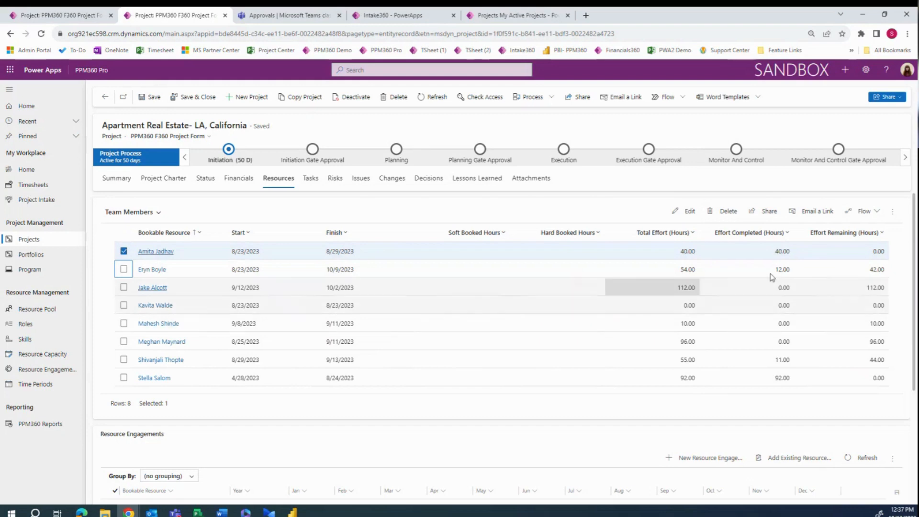
left_click(752, 212)
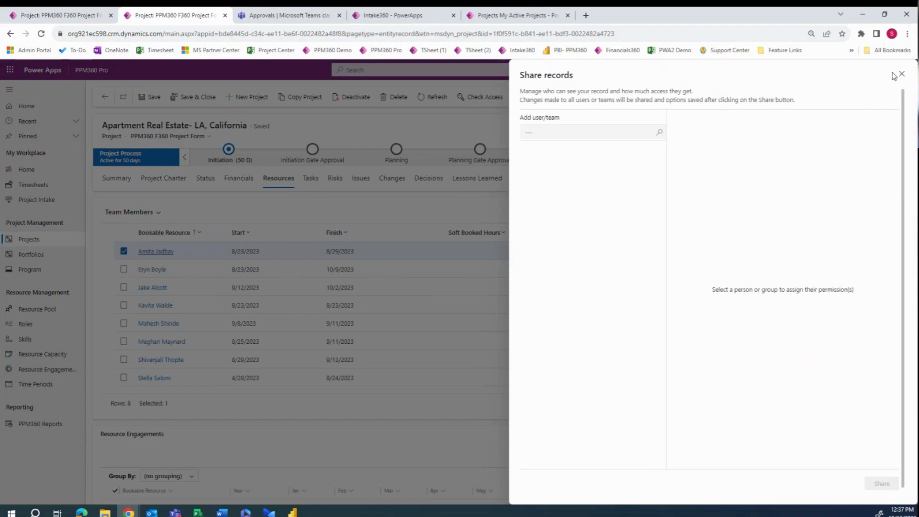
left_click(568, 131)
type("mia")
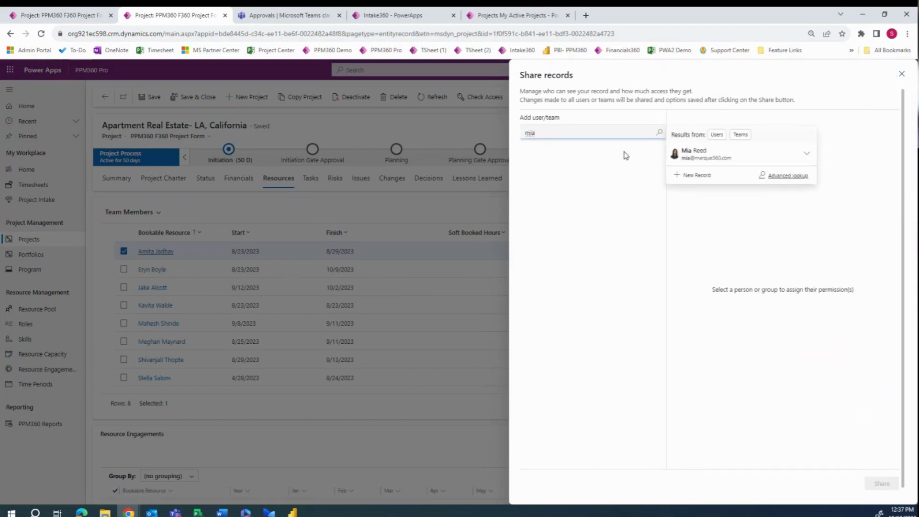
left_click(719, 154)
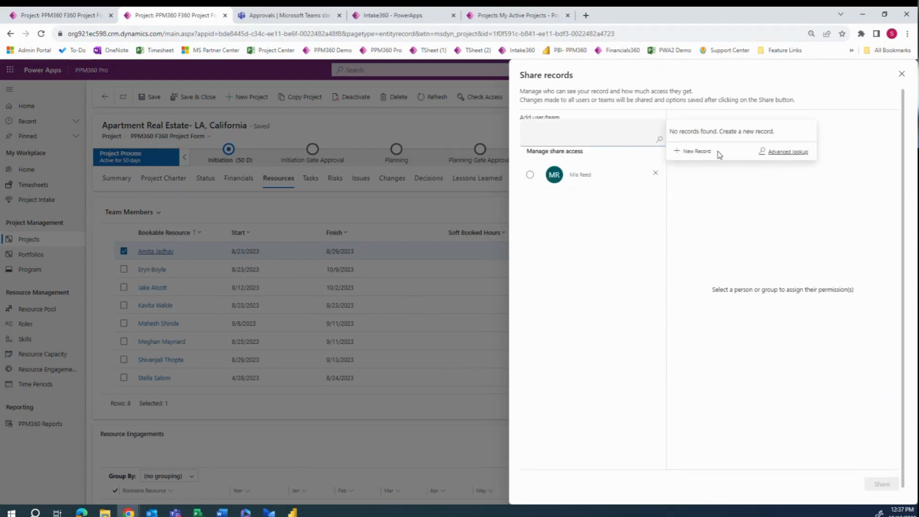
left_click(601, 181)
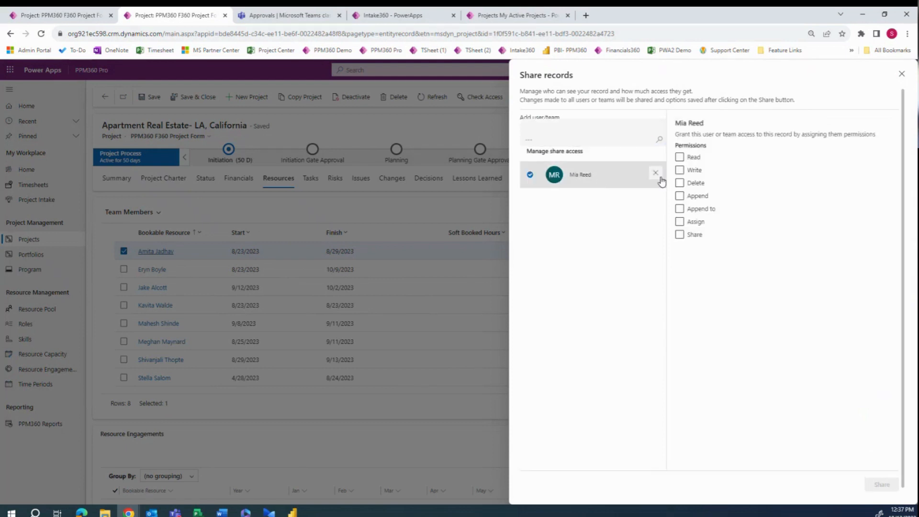
Mark Read, Write, Delete, Append, Assign, and Share permissions for the added user, and close the sharing settings without sharing
left_click(693, 159)
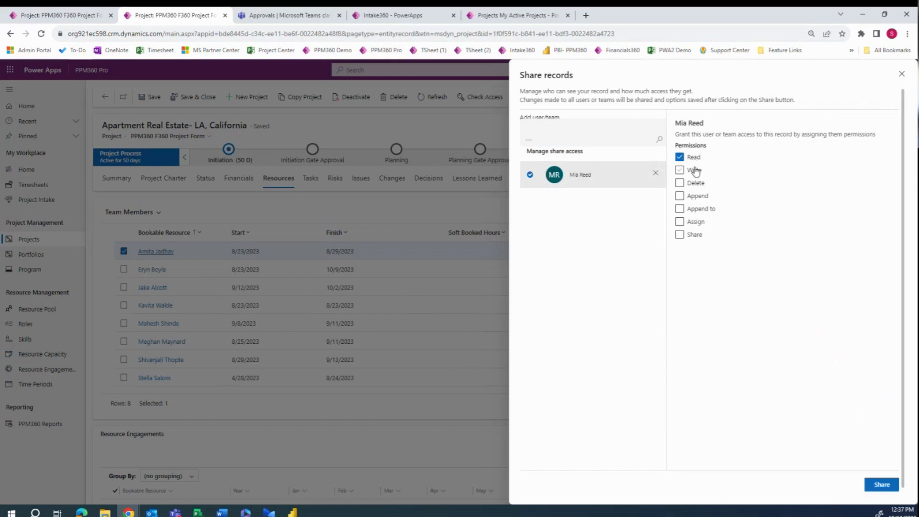
left_click(695, 172)
left_click(697, 185)
left_click(697, 199)
left_click(694, 224)
left_click(694, 235)
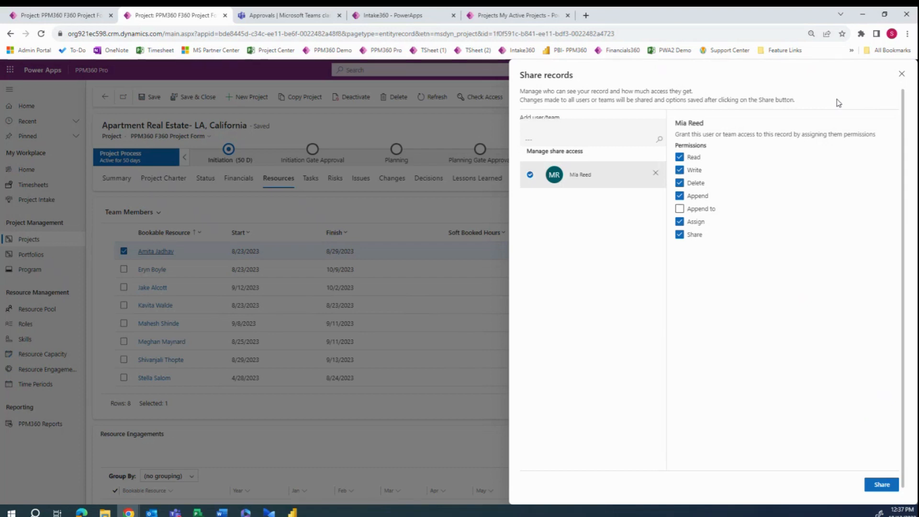
left_click(901, 77)
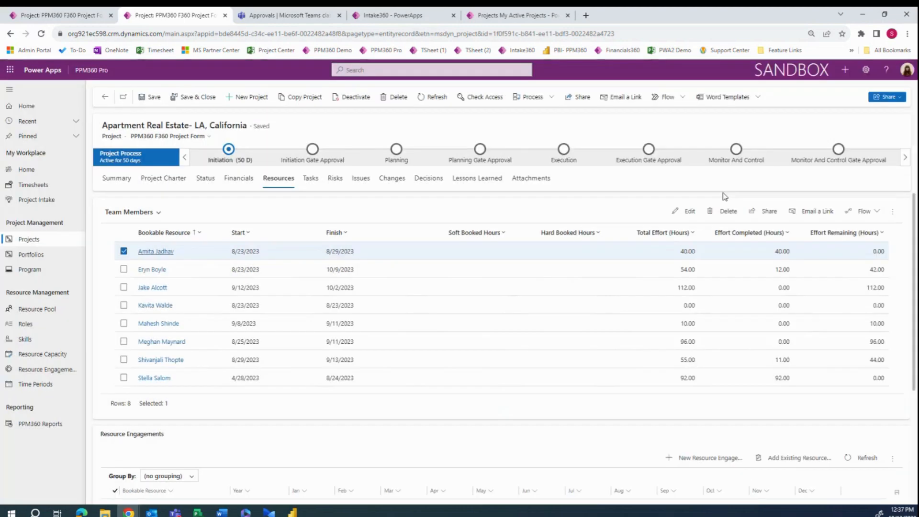
Open the second listed team member's resource record and examine its Team options, project service details, and work hours calendar
left_click(152, 269)
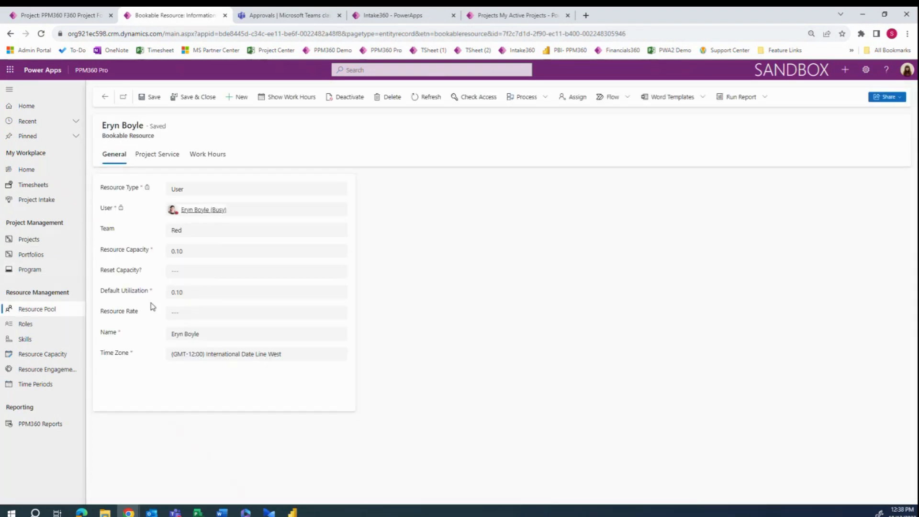
left_click(210, 315)
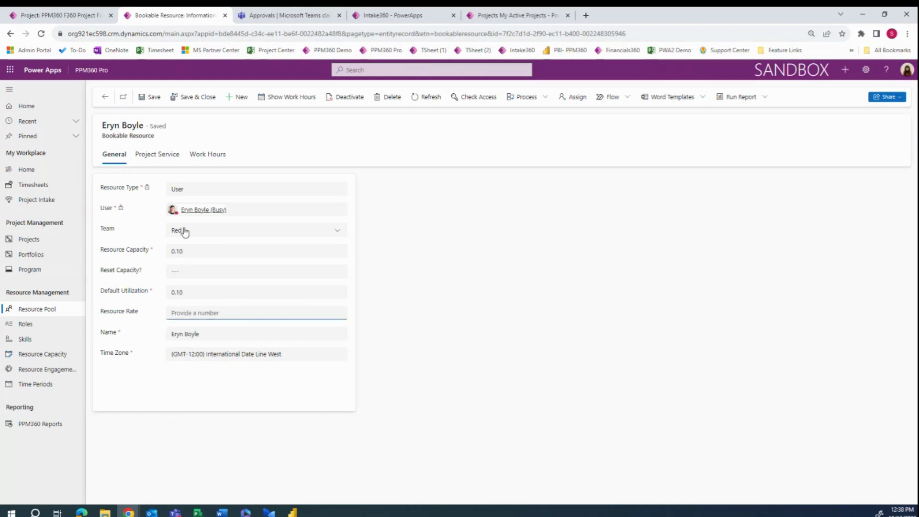
left_click(181, 232)
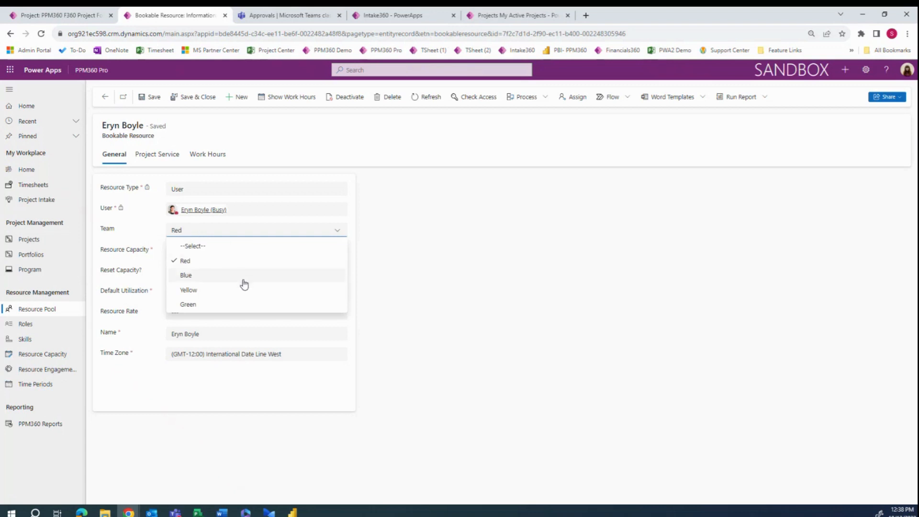
left_click(453, 285)
left_click(147, 155)
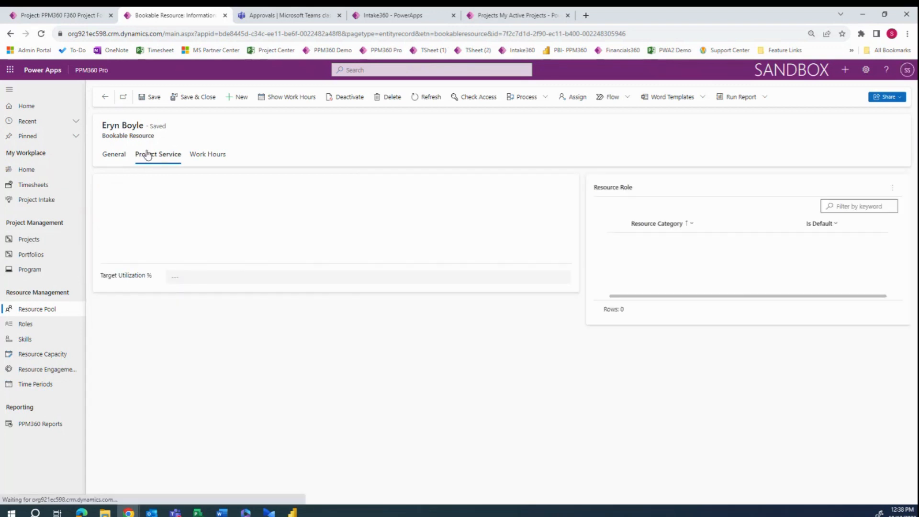
left_click(208, 156)
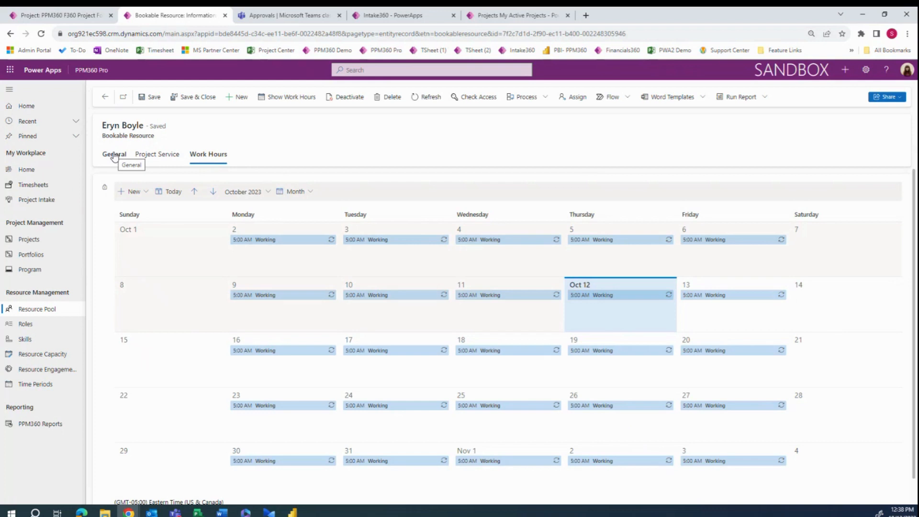
left_click(113, 156)
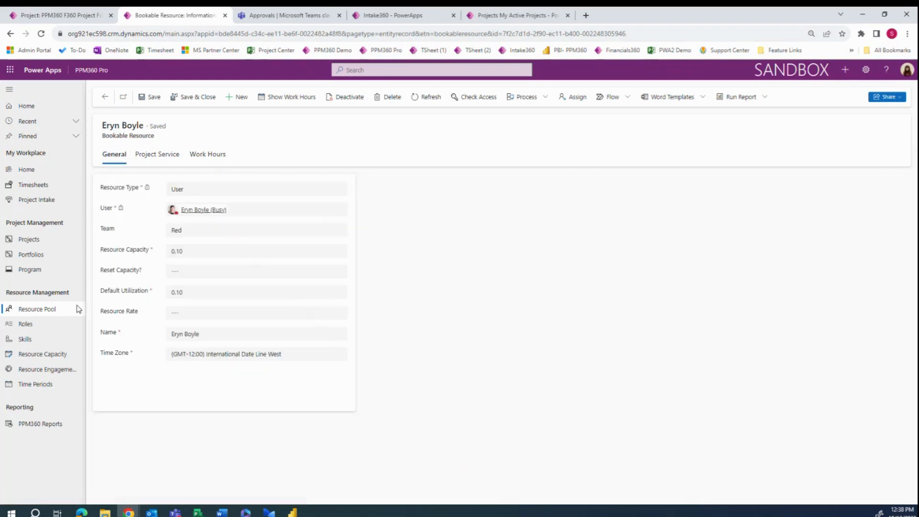
Open the resource pool and sort the active bookable resources by Resource Type from A to Z
left_click(50, 238)
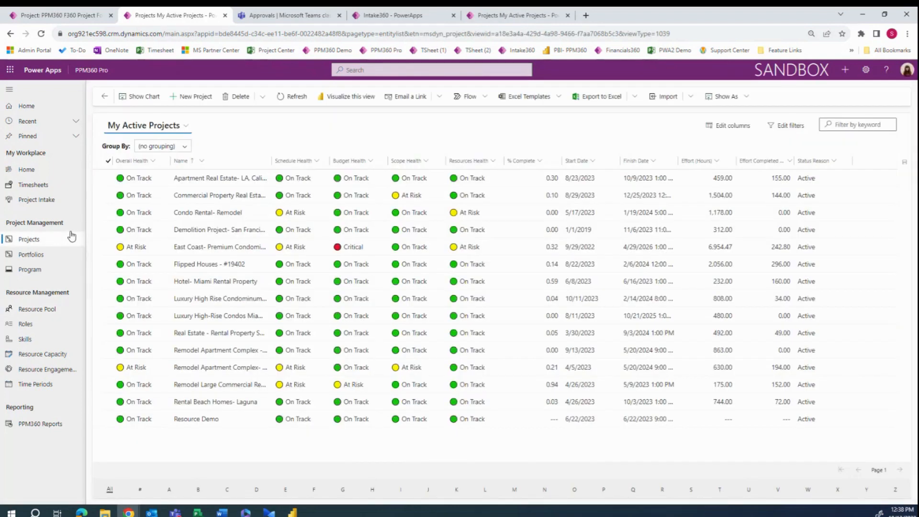
left_click(60, 311)
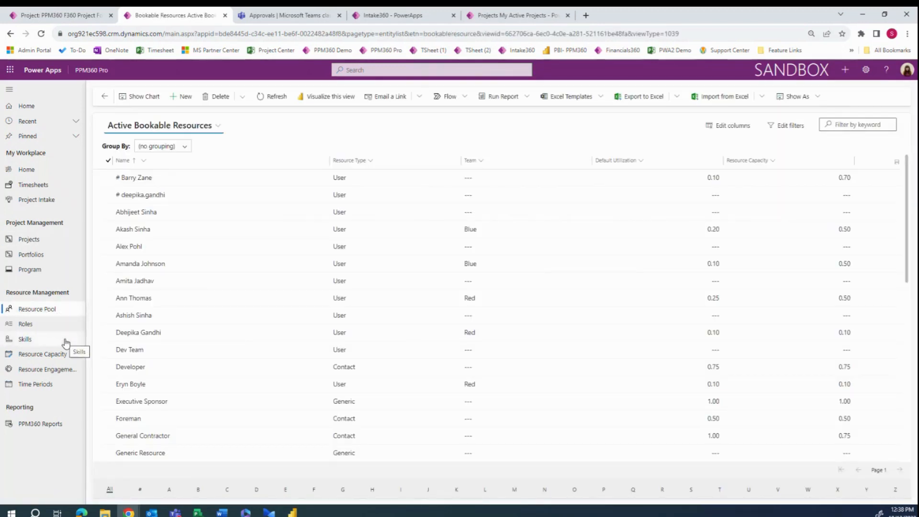
left_click(383, 161)
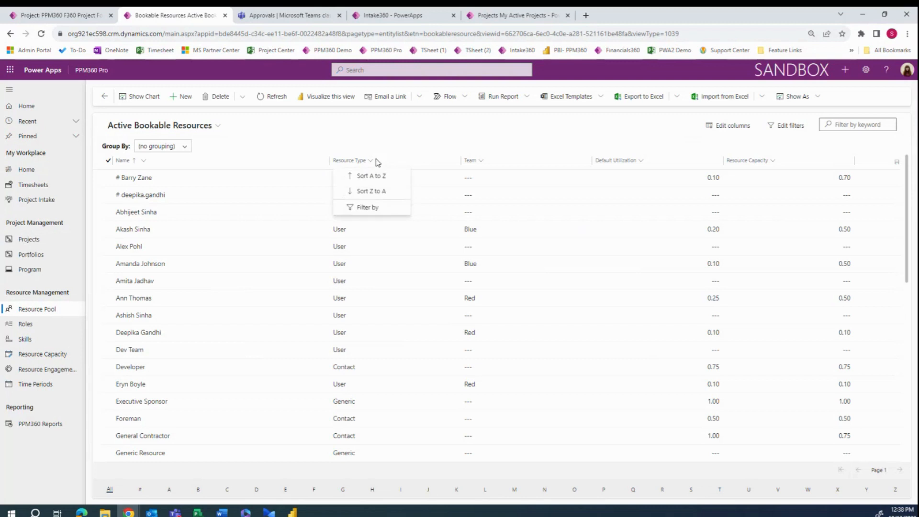
left_click(372, 176)
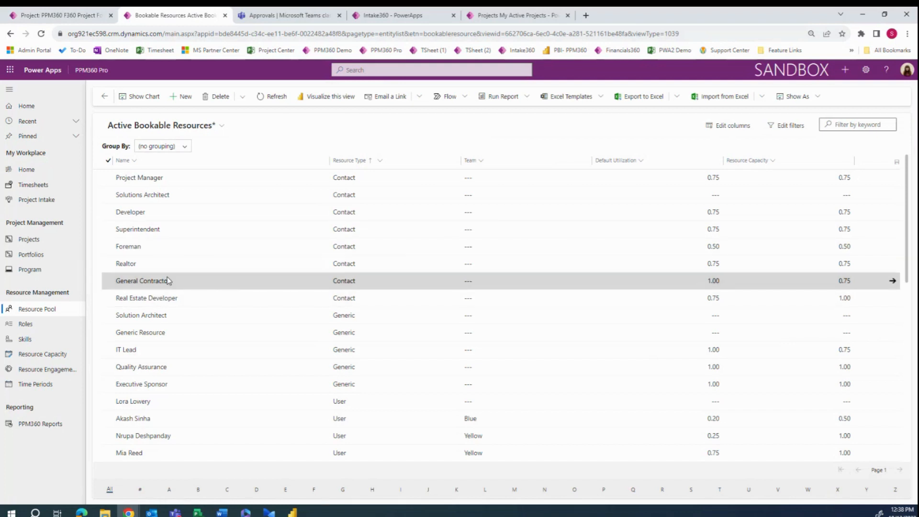
In the Seattle project's schedule, expand Executing and Planning and assign General Contractor to the Prepare Facilities task
left_click(60, 15)
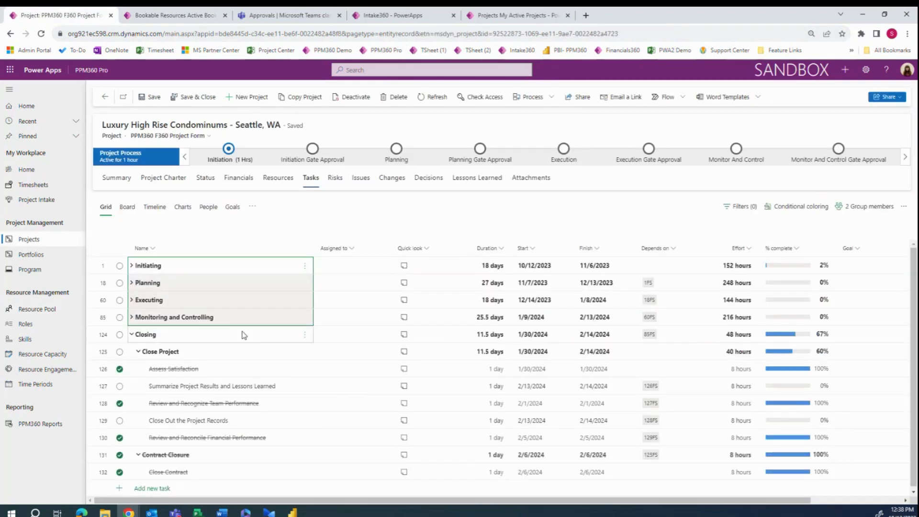
left_click(132, 299)
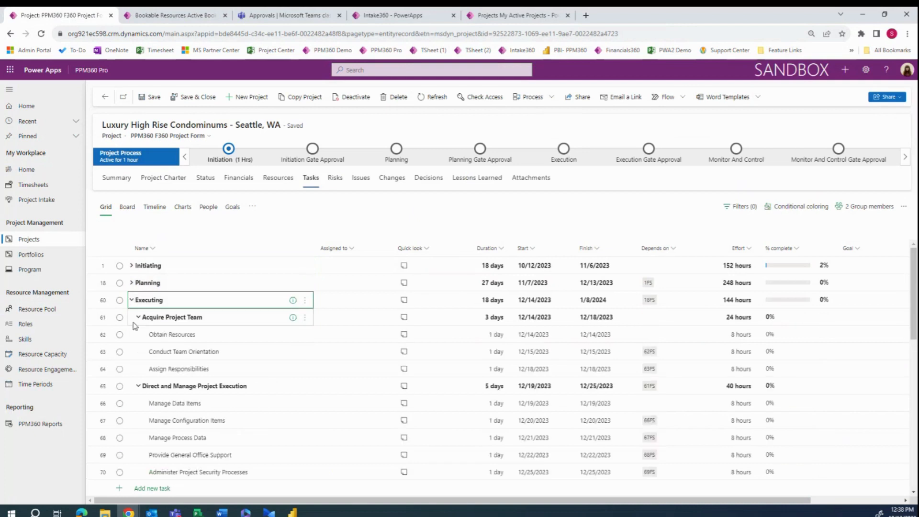
left_click(132, 282)
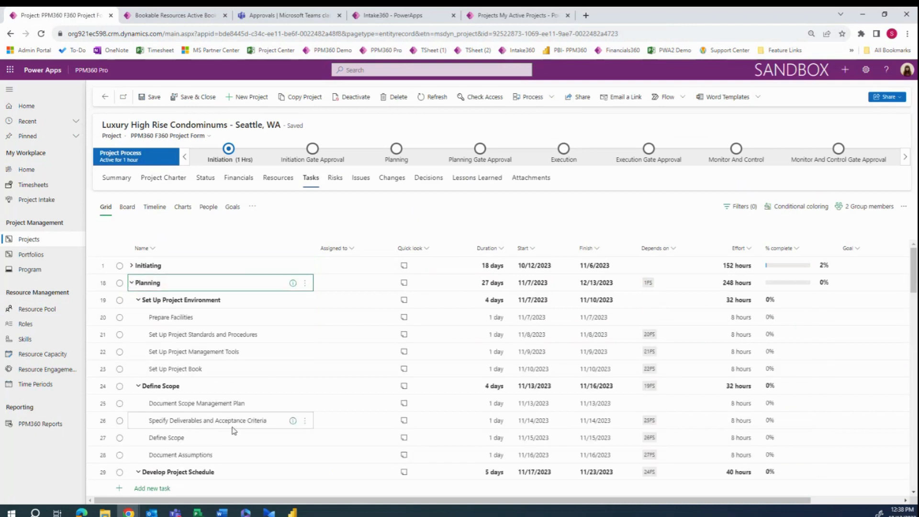
left_click(356, 319)
left_click(351, 319)
type("generaa")
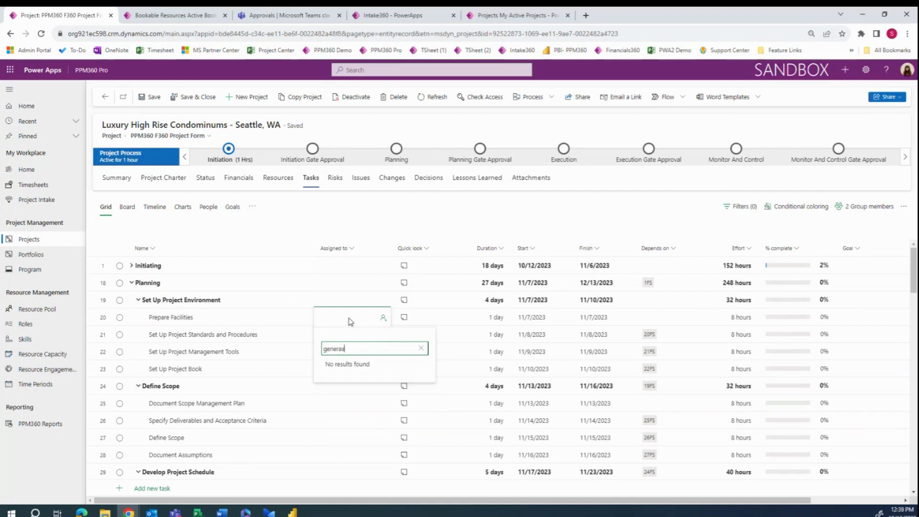
key("BackSpace")
type("l")
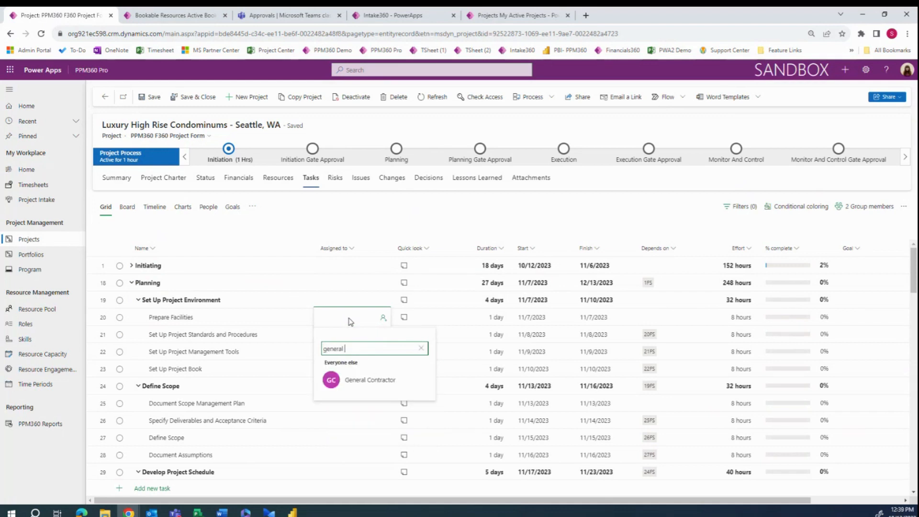
left_click(354, 378)
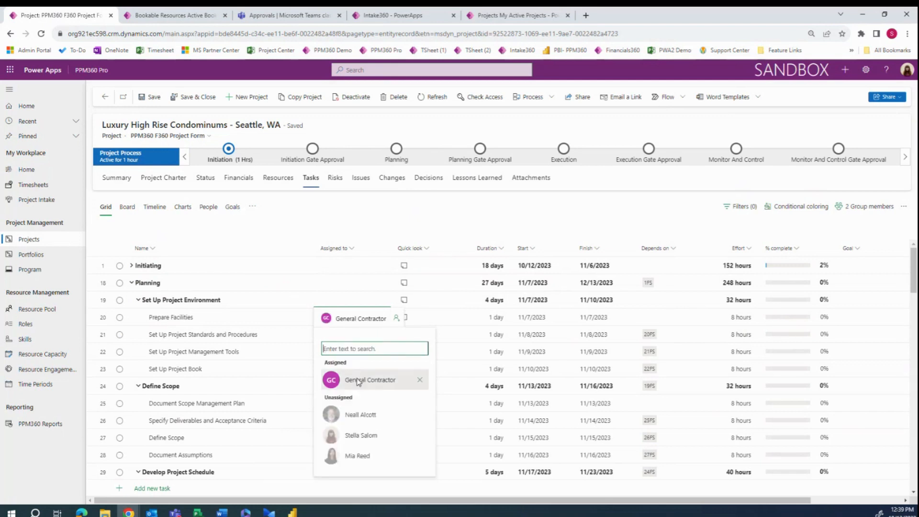
left_click(361, 195)
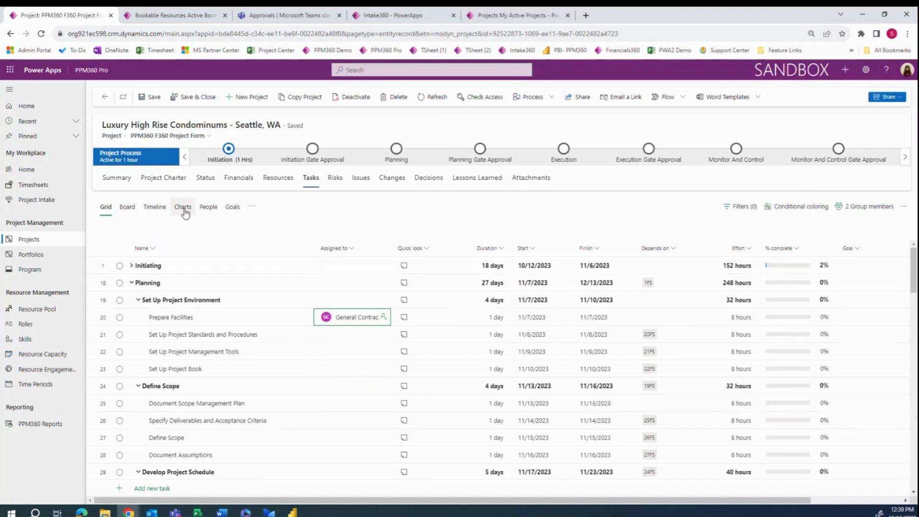
In the People view, reassign Research Previous Experience, Design Task, DESIGN COMPLETED, and Set Up Project Standards and Procedures from Unassigned to General Contractor
left_click(206, 206)
left_click_drag(154, 389, 407, 378)
left_click_drag(144, 409, 407, 390)
left_click_drag(166, 426, 363, 430)
left_click_drag(144, 404, 369, 449)
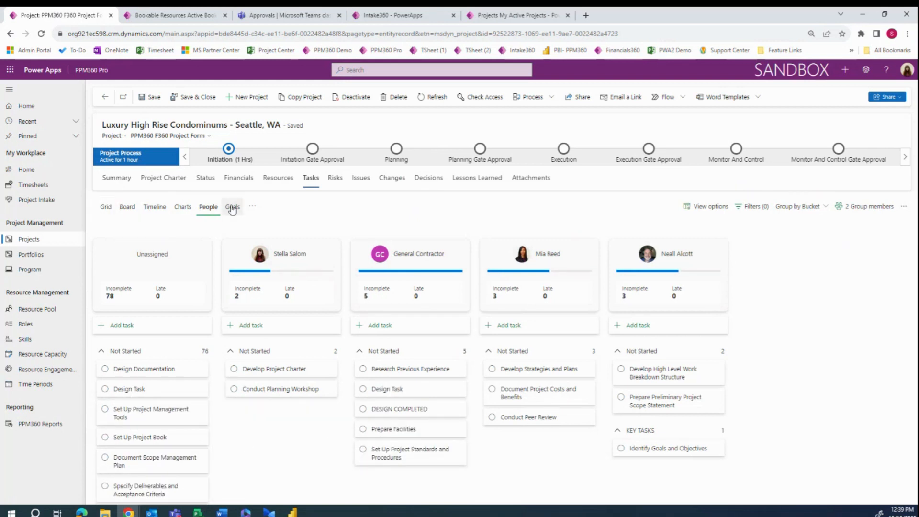
Examine the Seattle project's daily effort assignments grouped by resource, and its team members and resource engagements
left_click(252, 206)
left_click(288, 238)
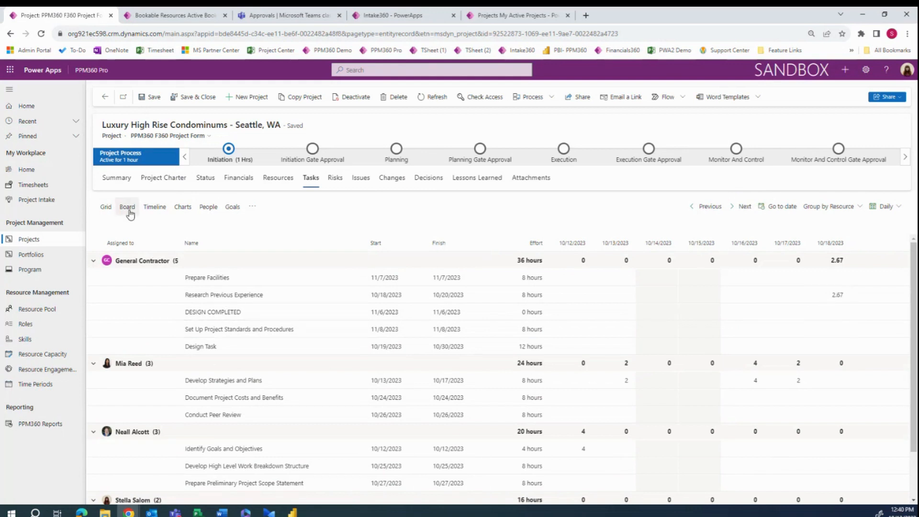
left_click(291, 182)
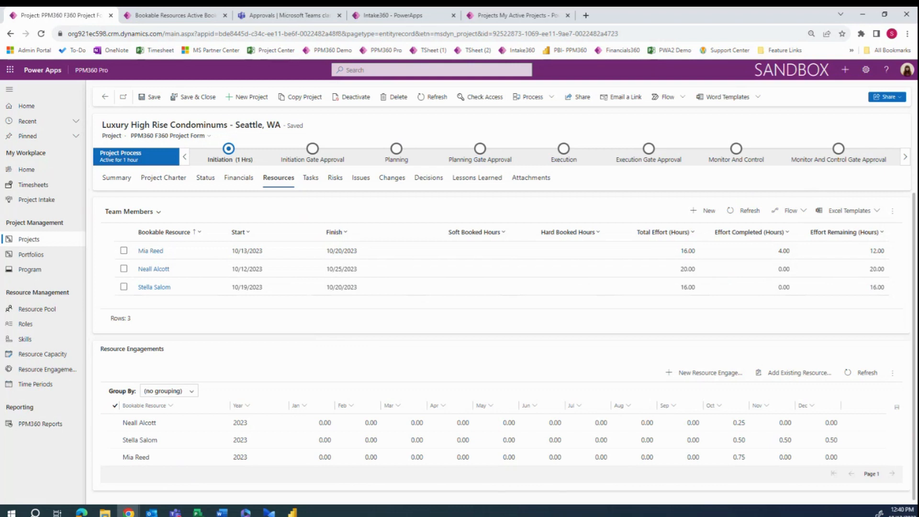
Return to the My Active Projects list and open the selection of project columns that can be added to it
left_click(56, 243)
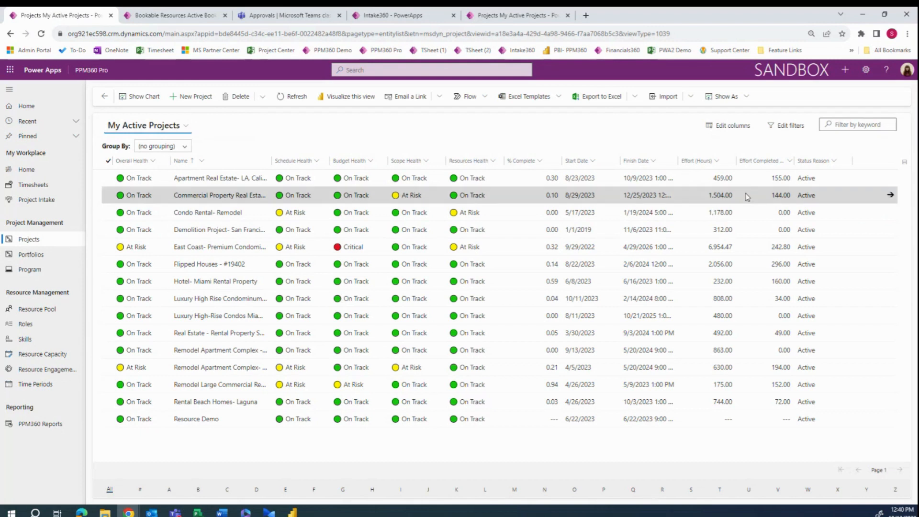
left_click(723, 128)
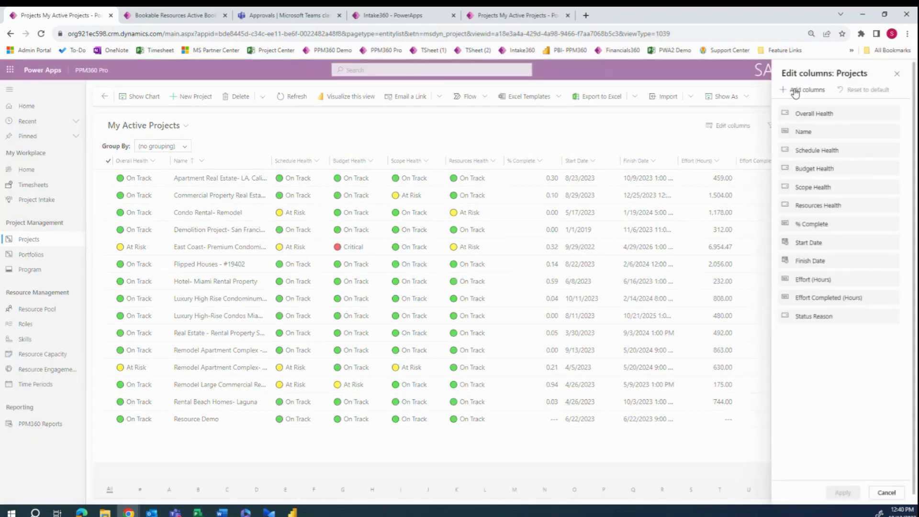
left_click(795, 91)
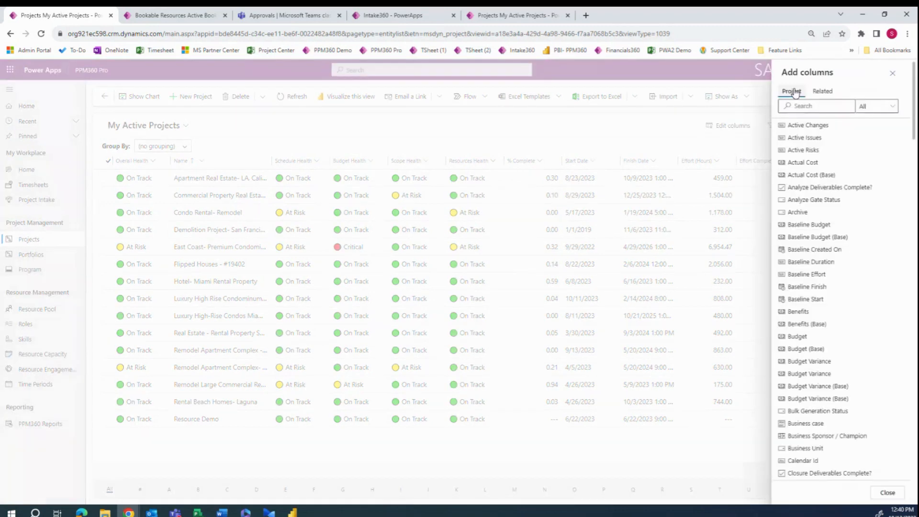
left_click(801, 107)
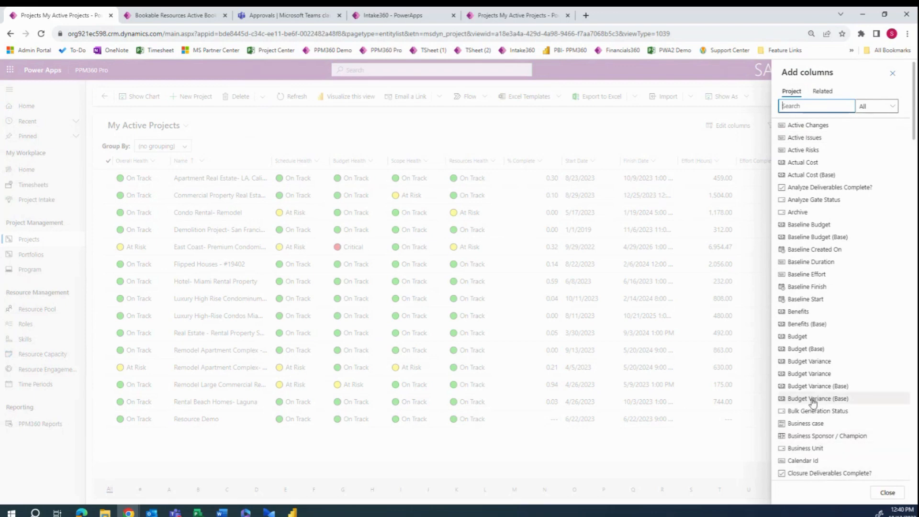
Open the Apartment Real Estate- LA, California project separately and review its charter, status, financials, resources, risks, issues, changes, and summary
left_click(481, 14)
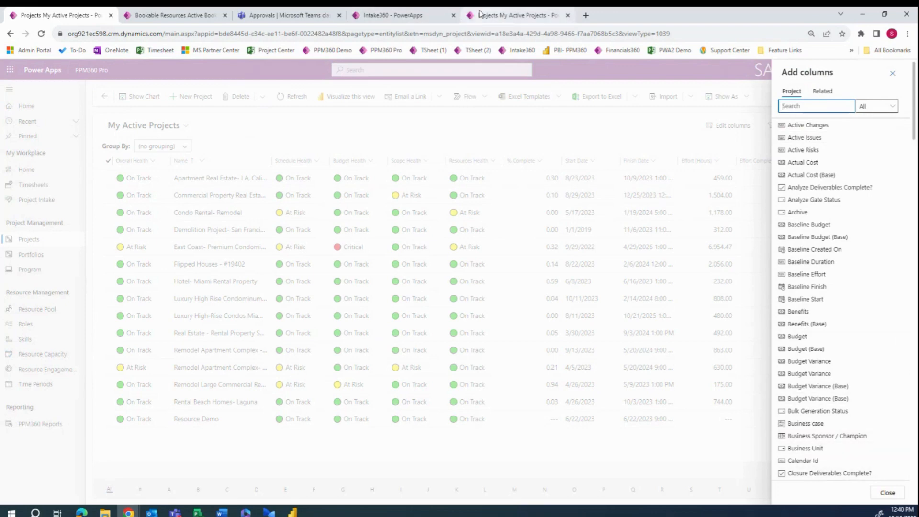
left_click(243, 178)
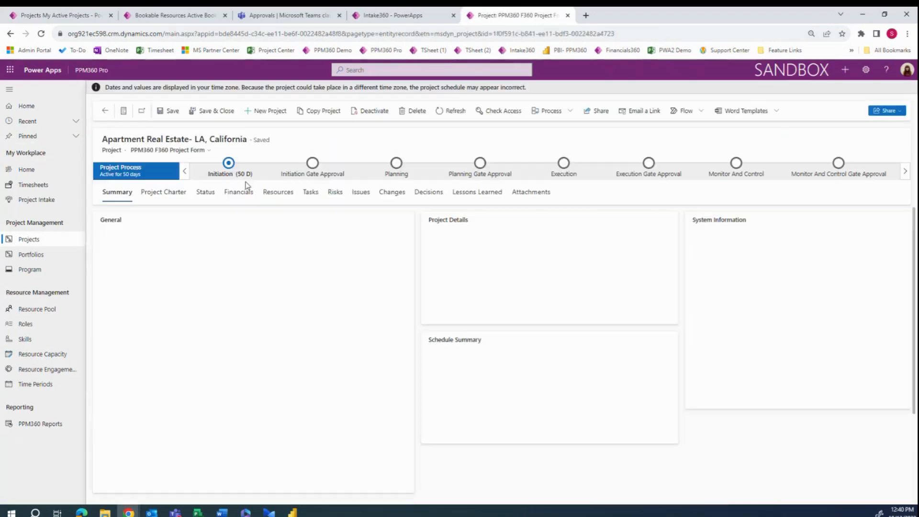
left_click(162, 193)
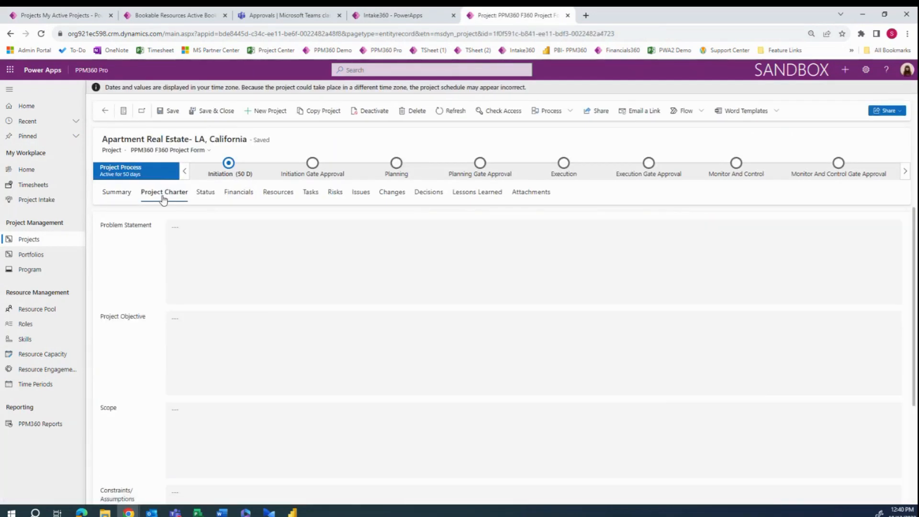
left_click(199, 261)
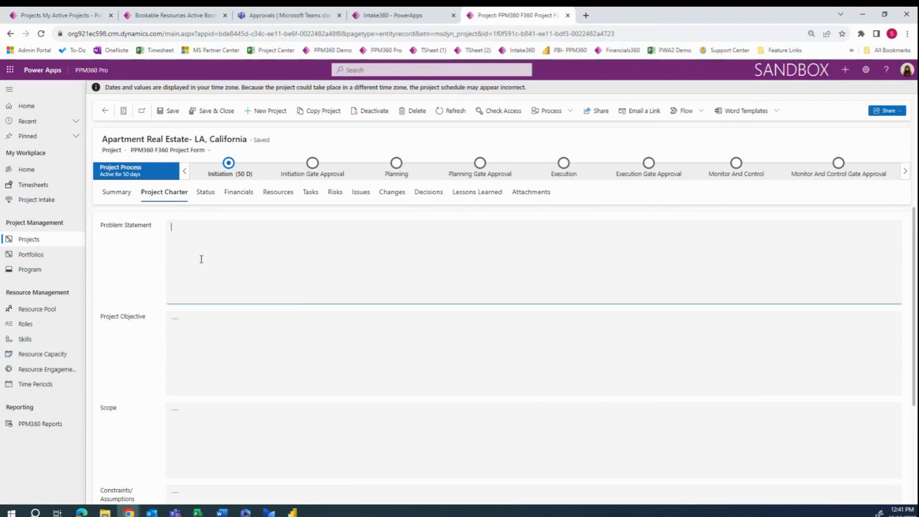
left_click(206, 194)
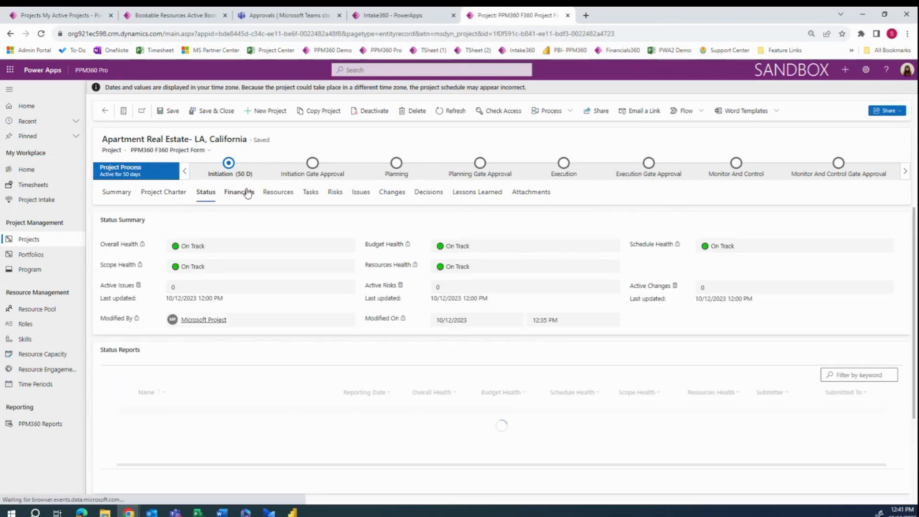
left_click(242, 192)
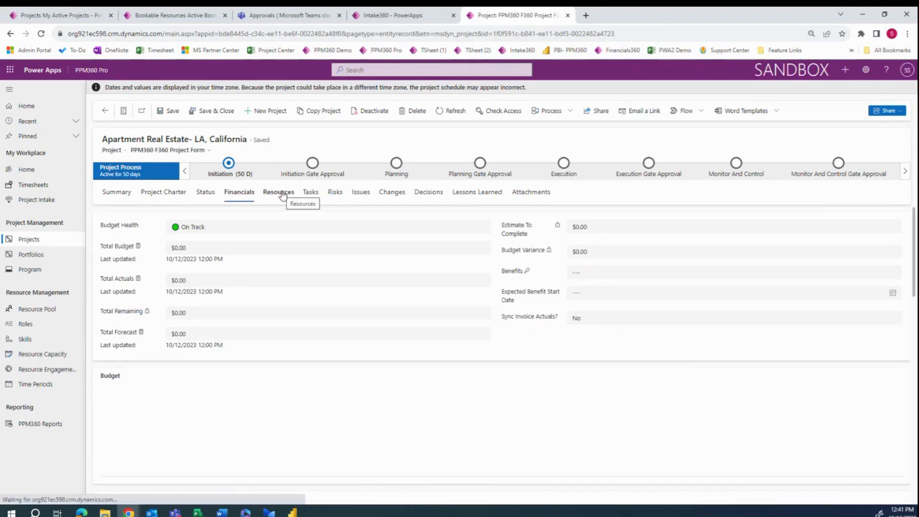
left_click(282, 193)
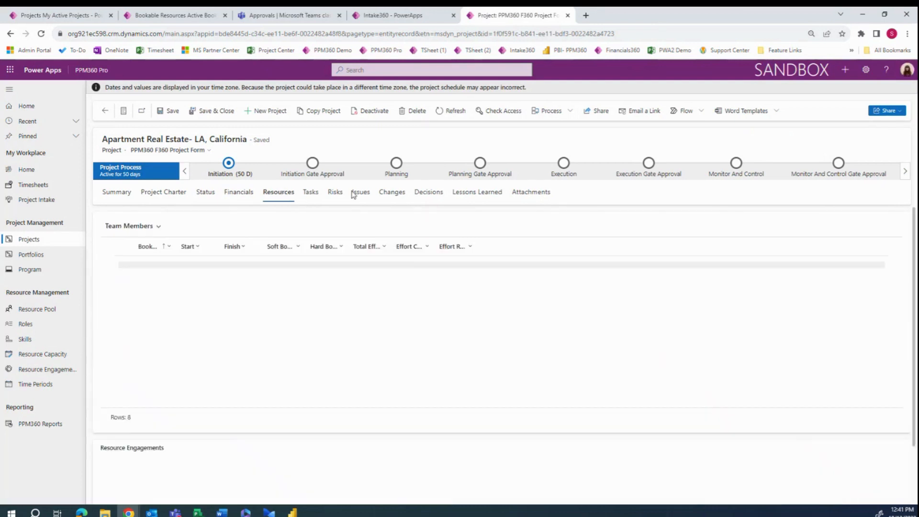
left_click(336, 182)
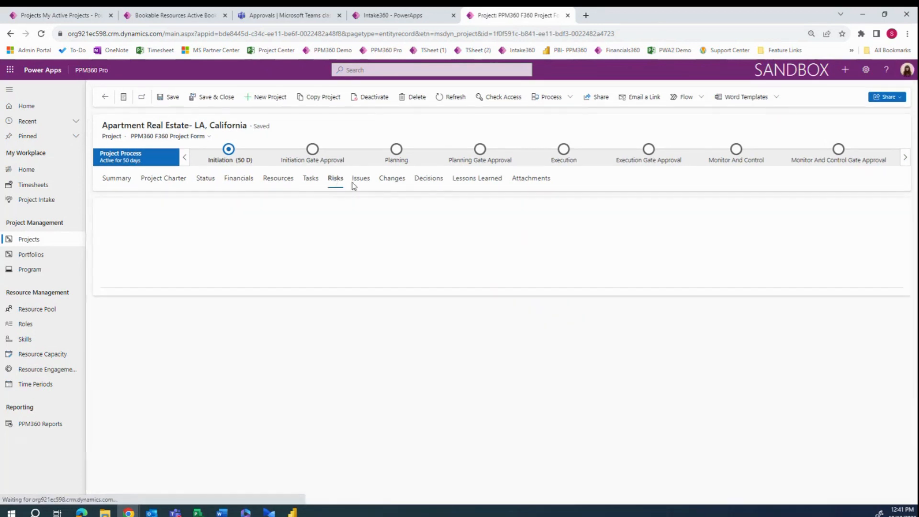
left_click(361, 181)
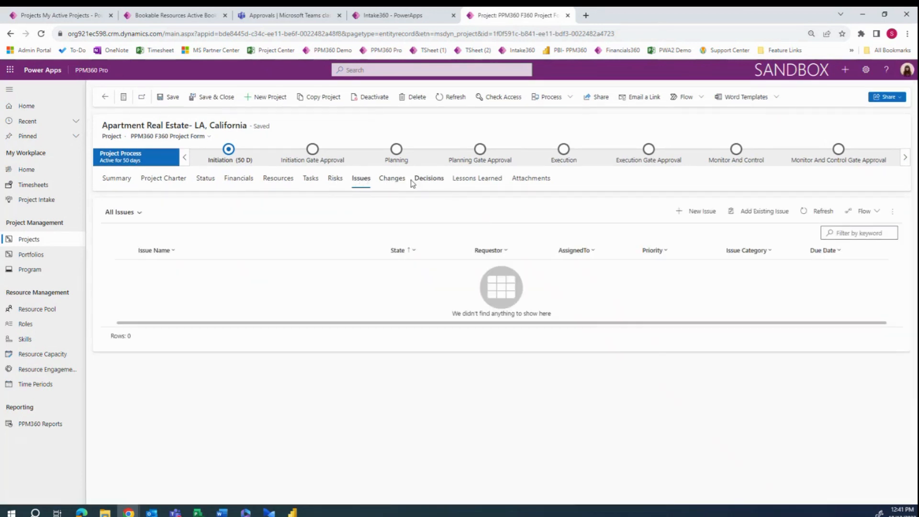
left_click(395, 185)
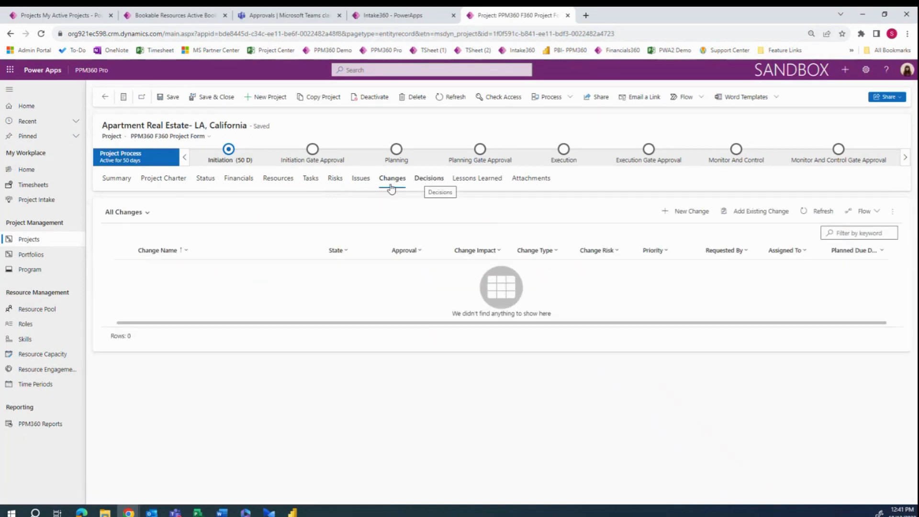
left_click(120, 180)
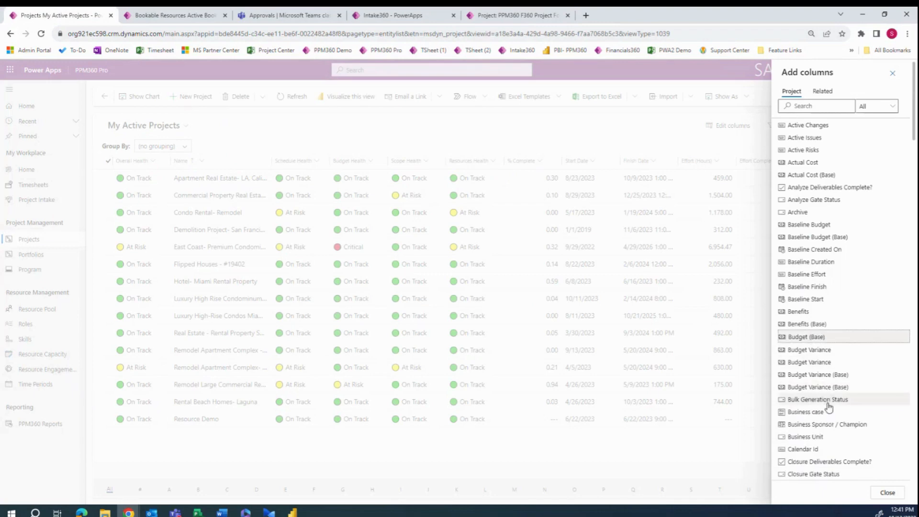
Find the Project State field among the available project columns and add it to the list
scroll(831, 411, "down", 5)
scroll(831, 410, "down", 5)
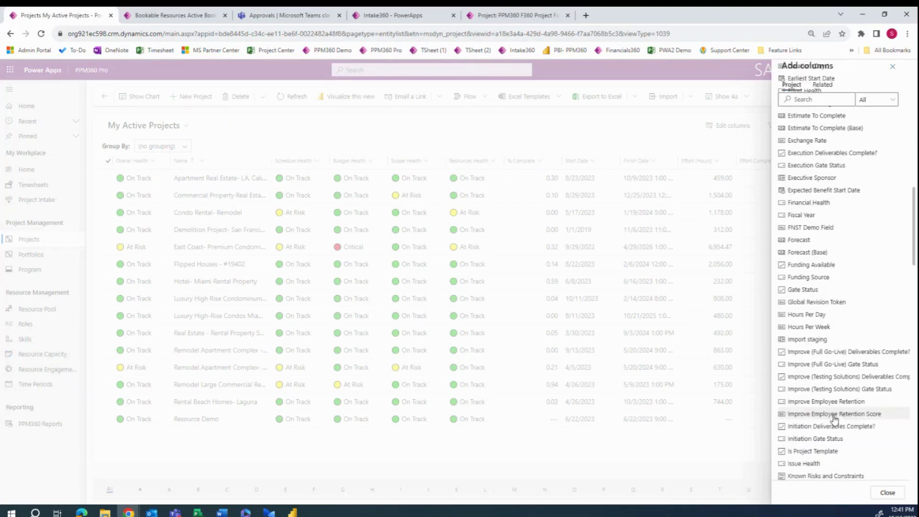
scroll(843, 328, "up", 10)
left_click(828, 104)
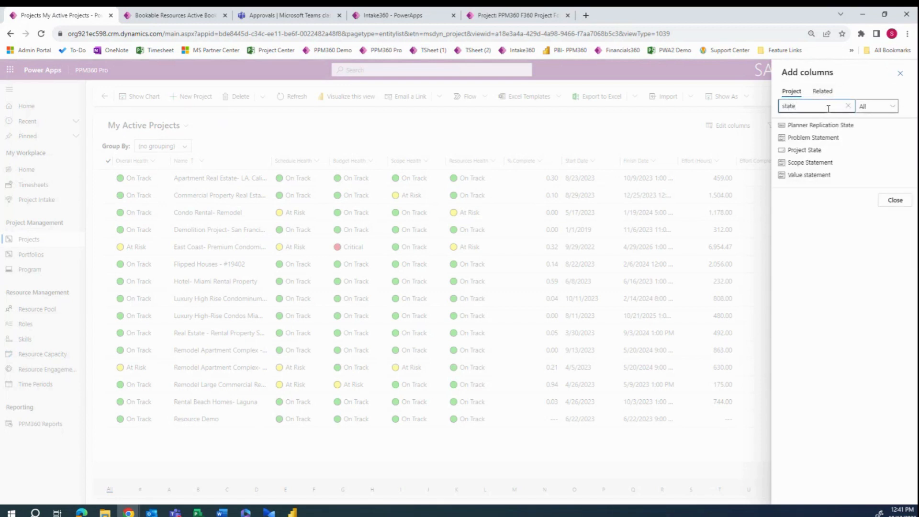
left_click(829, 153)
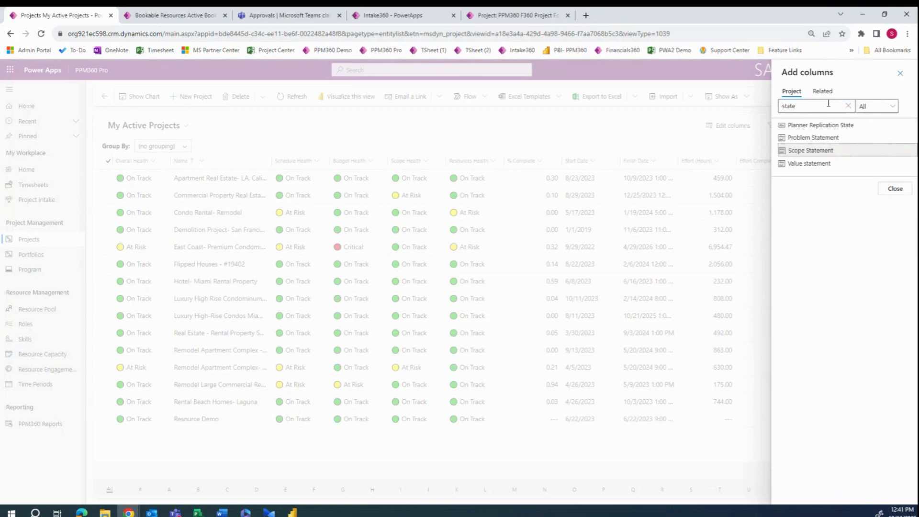
Add the Portfolio column and move it to the first position, above Overall Health
left_click(827, 103)
type("port")
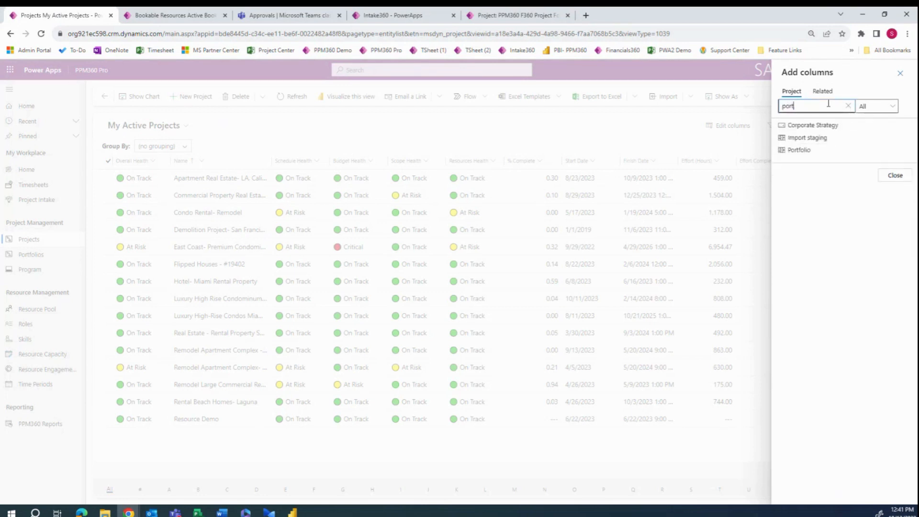
left_click(829, 138)
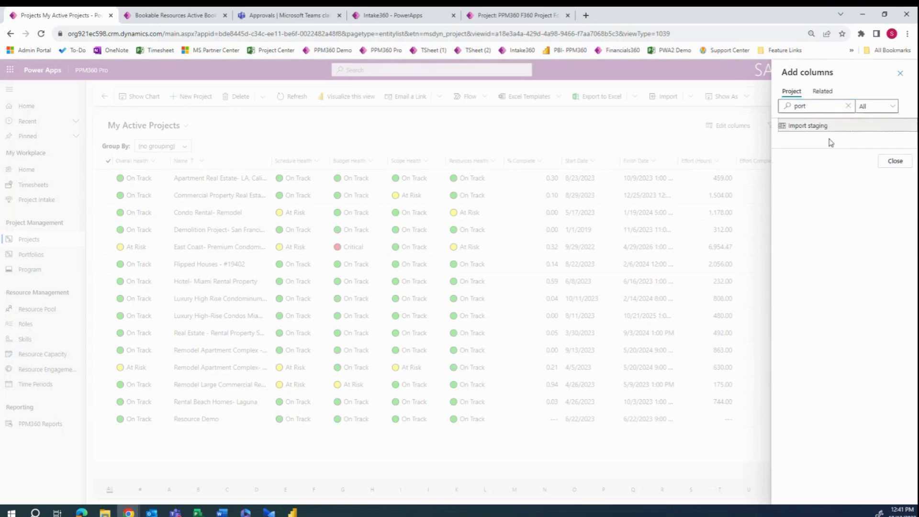
left_click(895, 161)
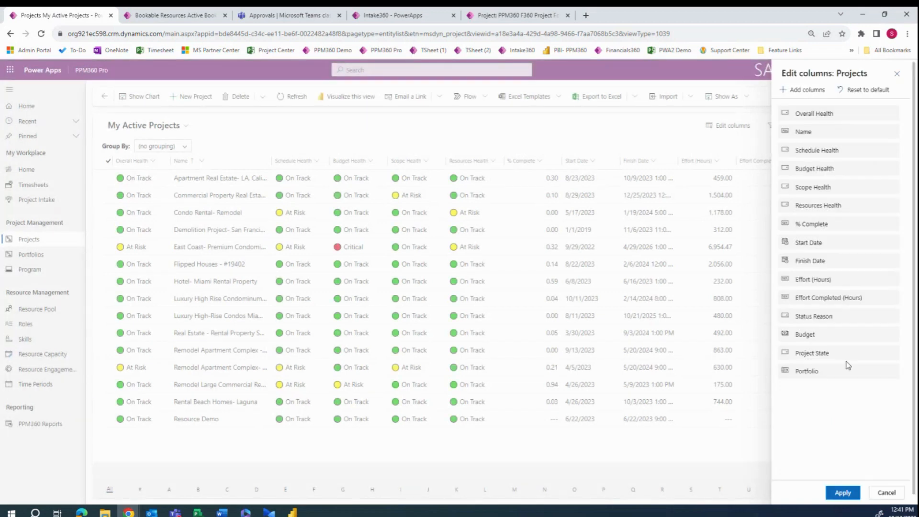
left_click_drag(845, 372, 836, 111)
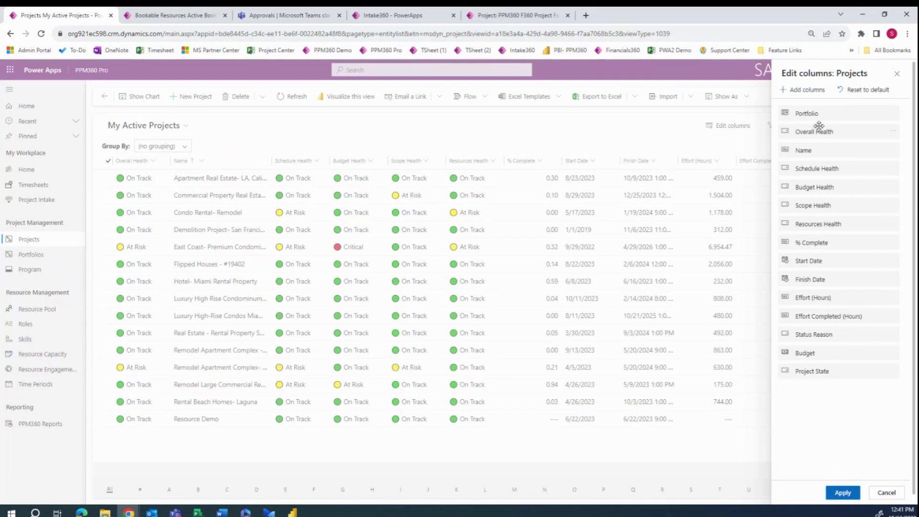
Add another Schedule Health column, place it between Overall Health and Name, and apply the column changes
left_click(808, 90)
left_click(820, 110)
type("r")
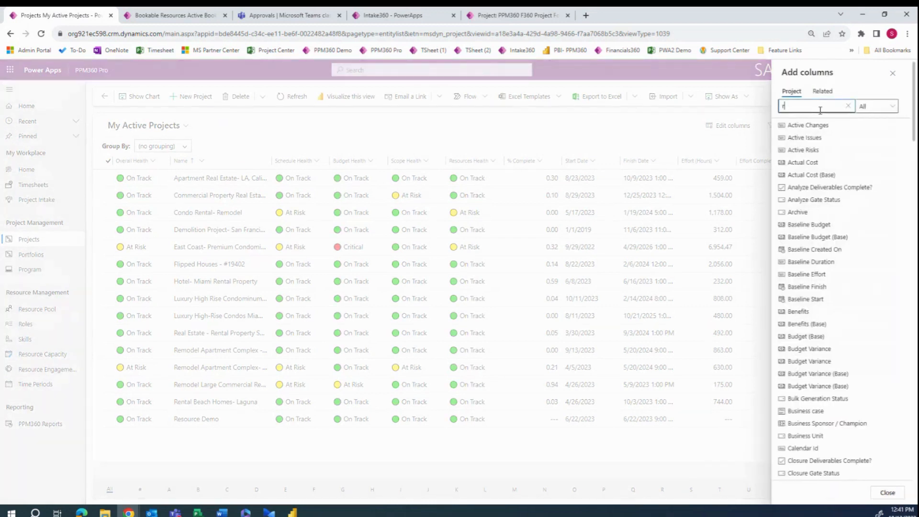
type("esour")
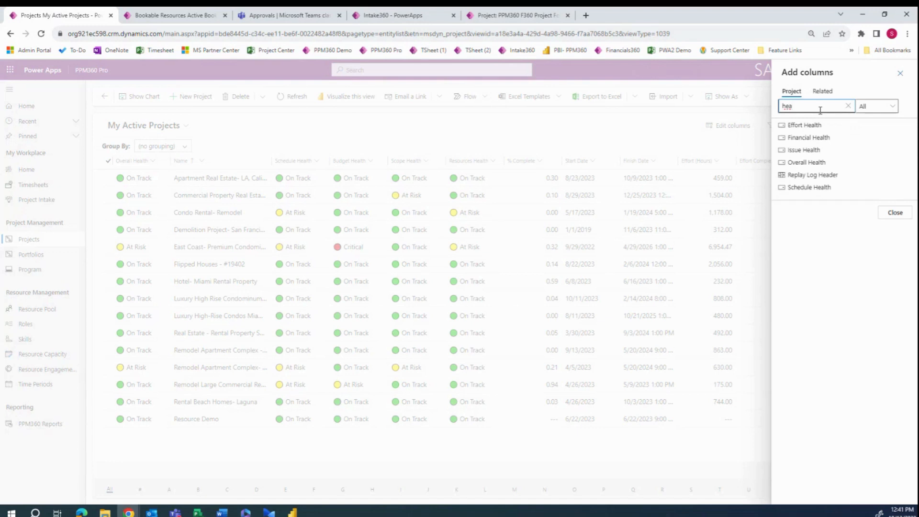
left_click(819, 187)
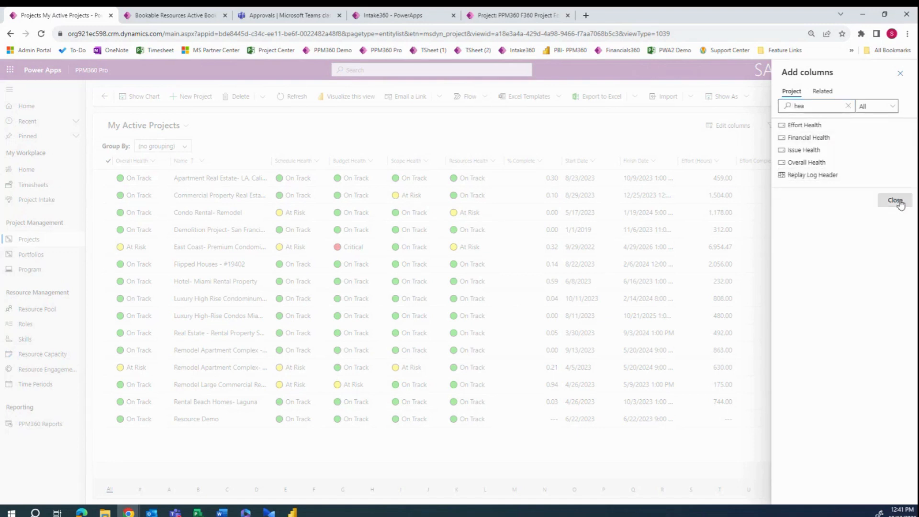
left_click(894, 212)
left_click_drag(815, 392, 821, 137)
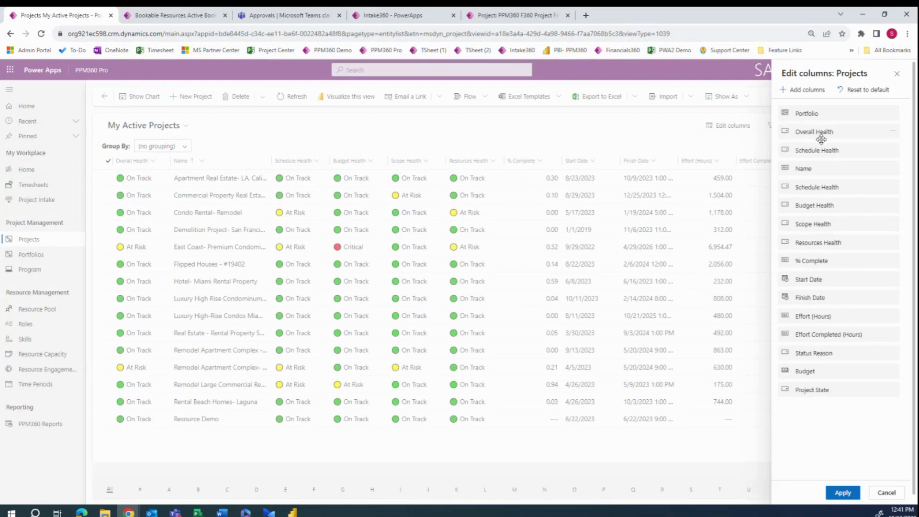
left_click(843, 492)
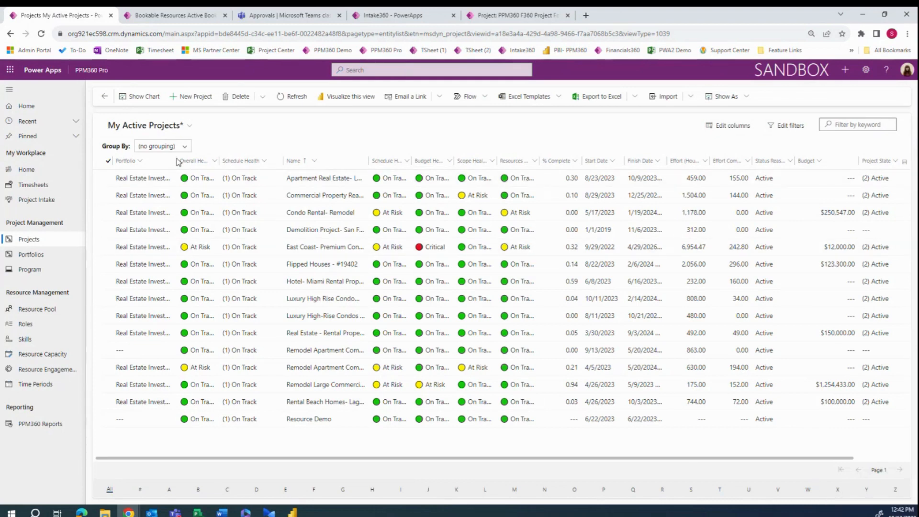
Widen the Portfolio column and set the portfolio of the Remodel Apartment Complex project without one to Real Estate Investment Portfolio
left_click_drag(182, 159, 217, 161)
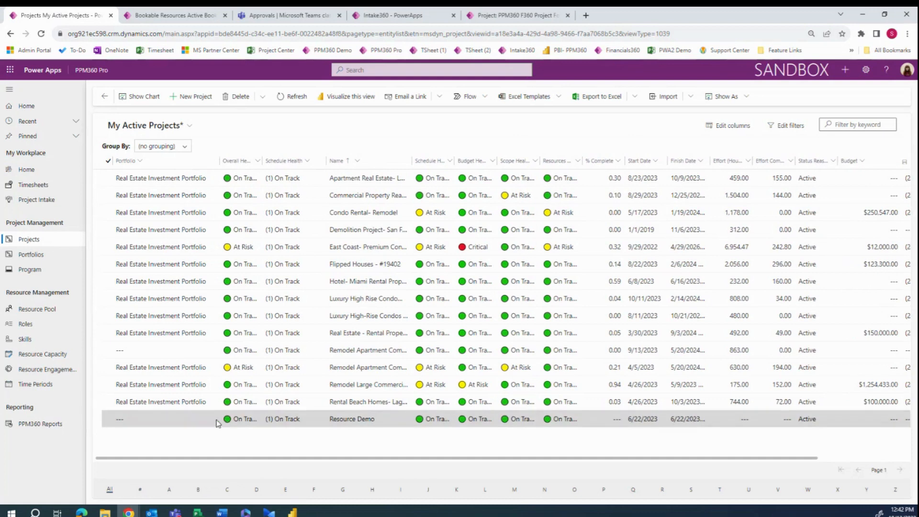
left_click(176, 355)
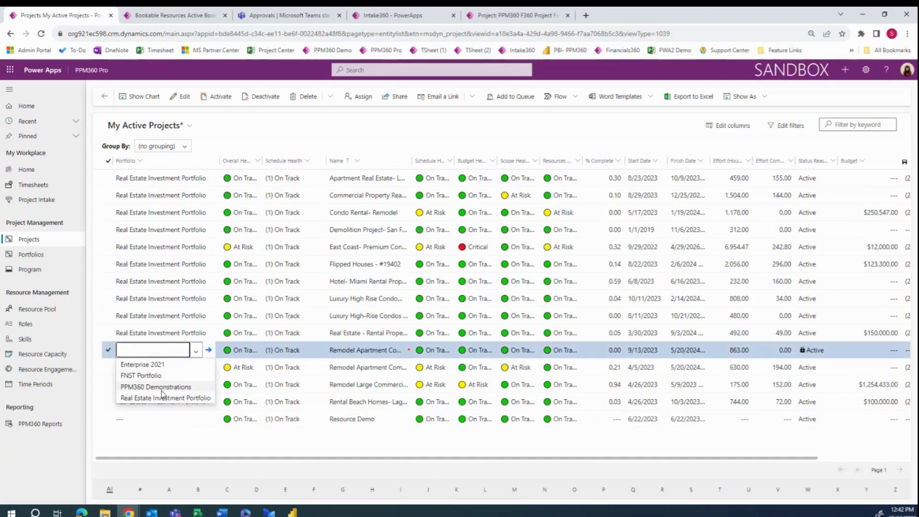
left_click(163, 398)
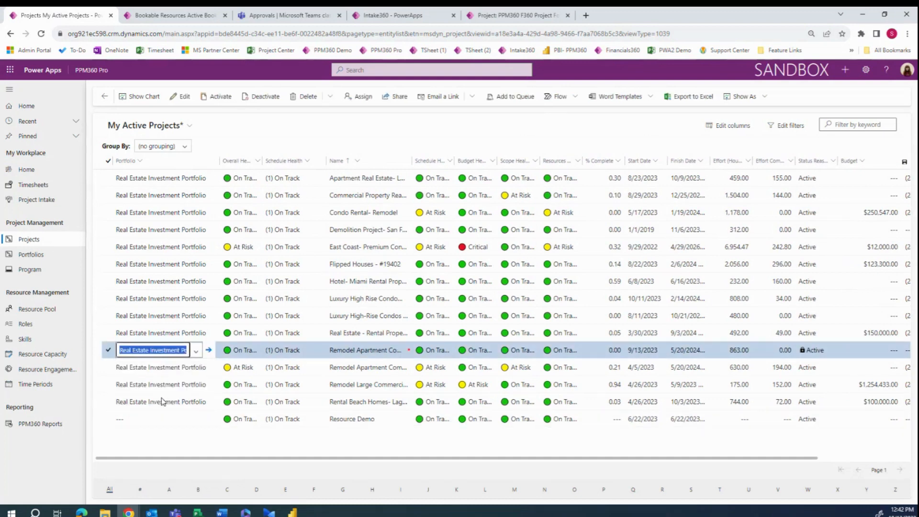
left_click(174, 425)
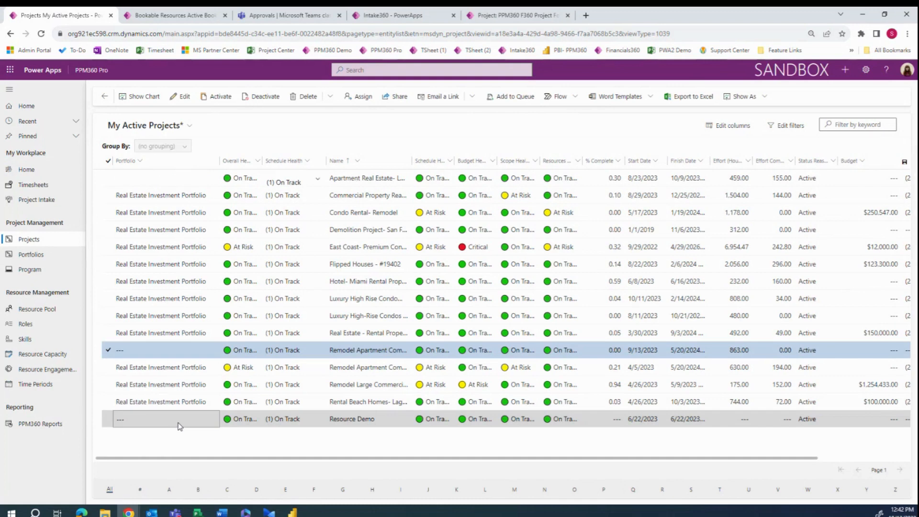
left_click(176, 355)
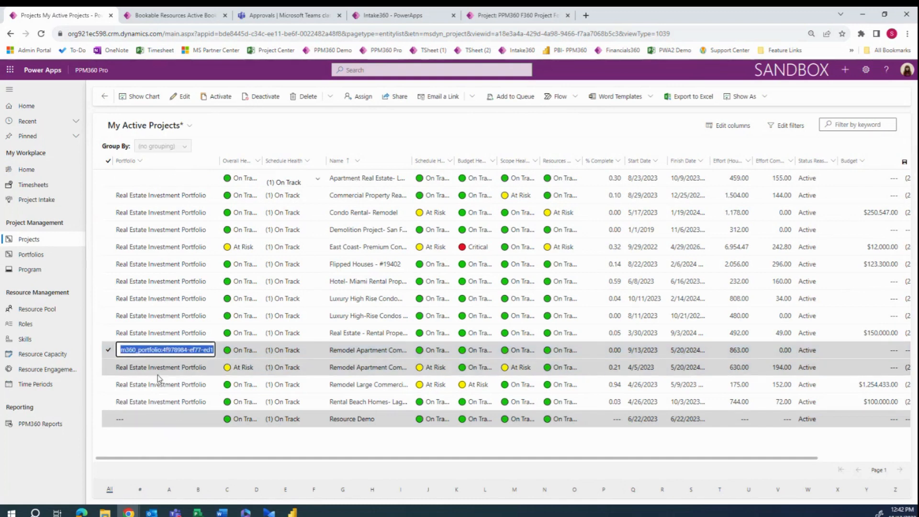
key("BackSpace")
type("rea")
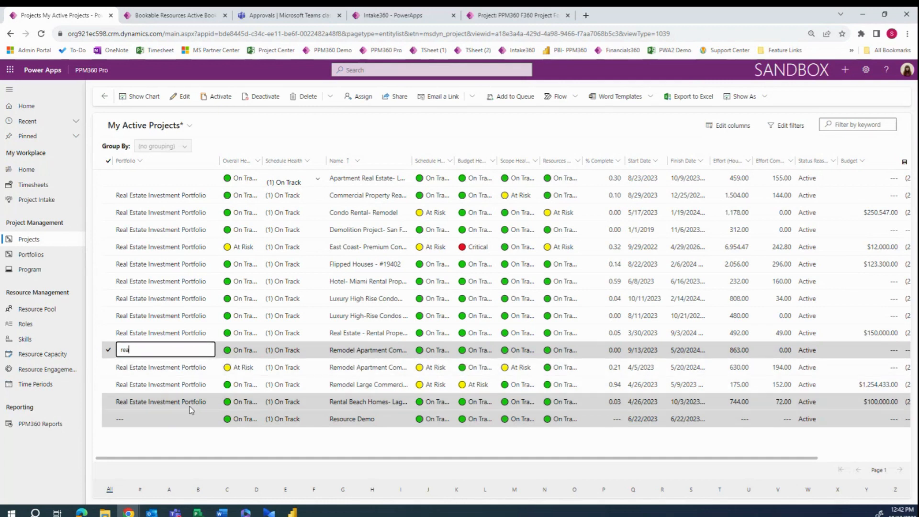
key("BackSpace")
key("BackSpace")
key("BackSpace")
left_click(179, 444)
left_click(157, 316)
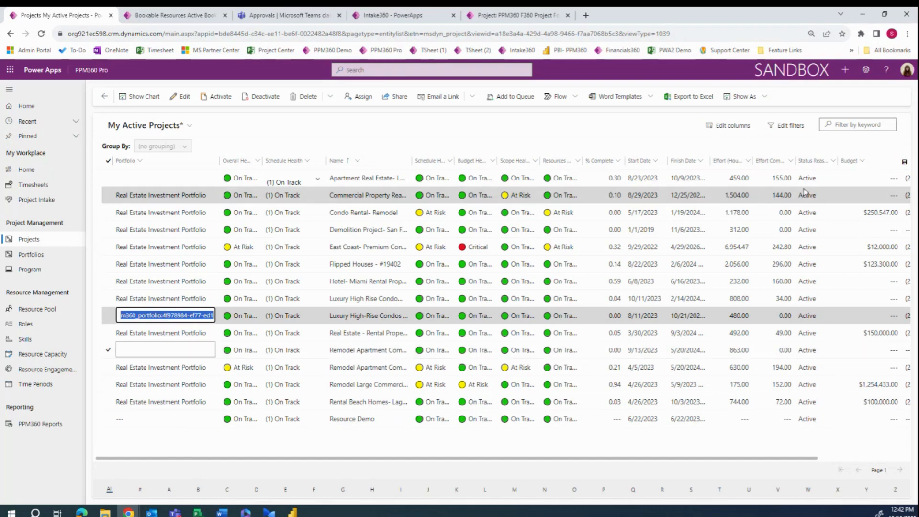
Save the pending portfolio change, then assign the Resource Demo project to Real Estate Investment Portfolio and save it
left_click(904, 162)
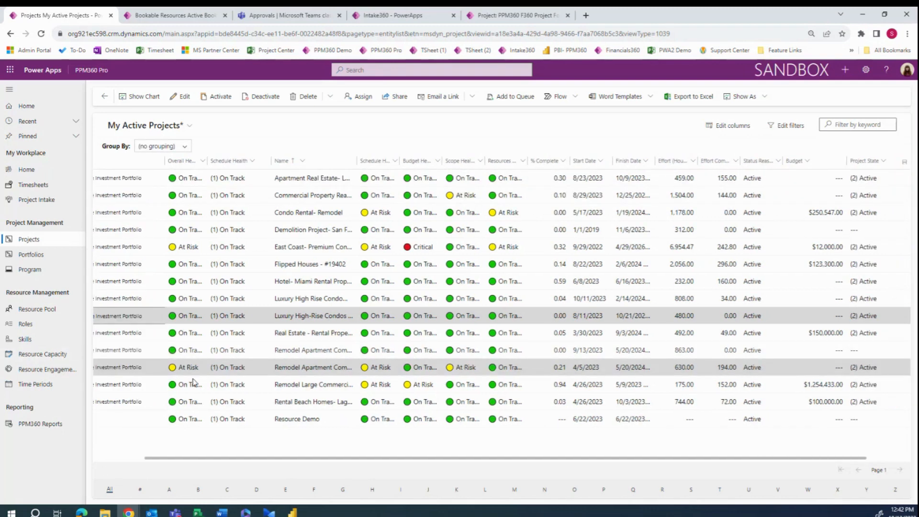
left_click_drag(228, 460, 137, 455)
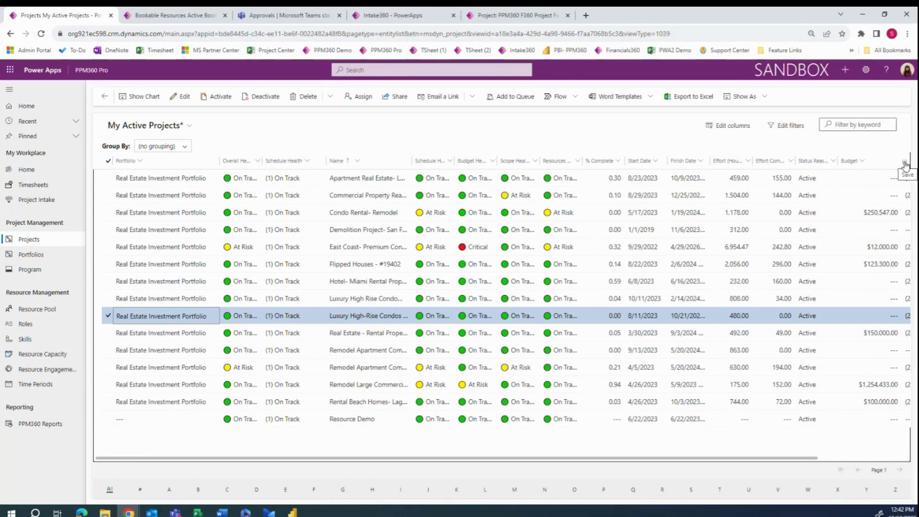
left_click(155, 424)
left_click(155, 425)
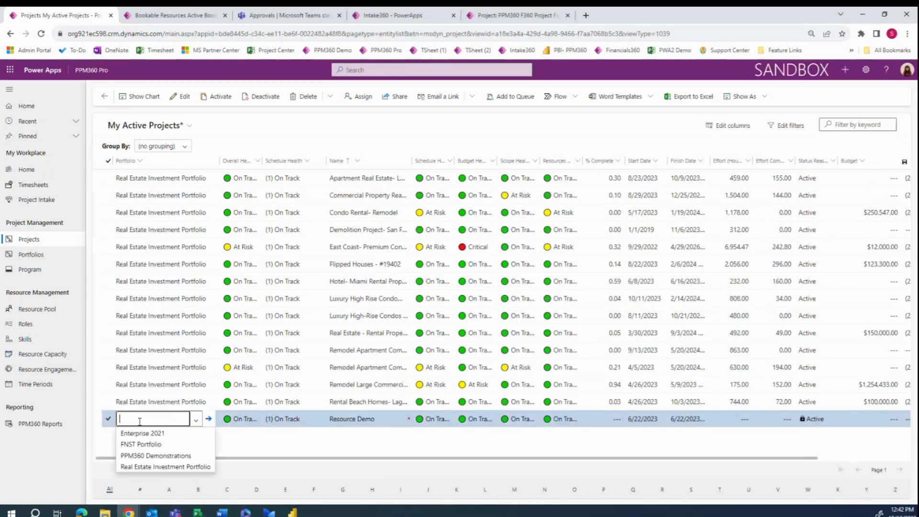
left_click(154, 467)
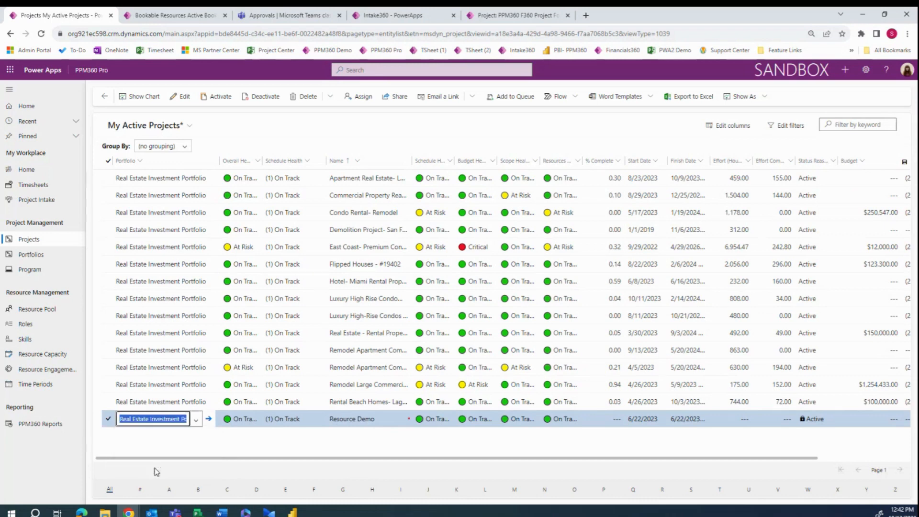
left_click(904, 163)
left_click_drag(231, 459, 194, 460)
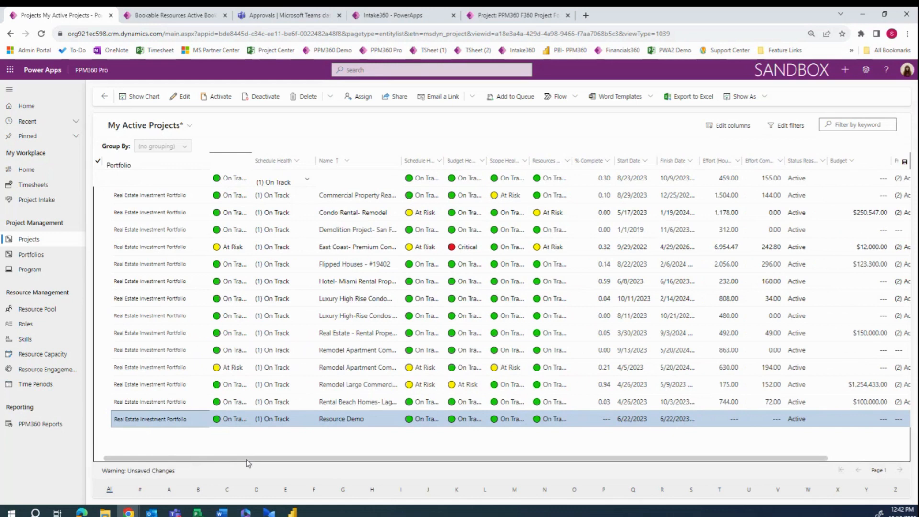
left_click_drag(246, 459, 238, 459)
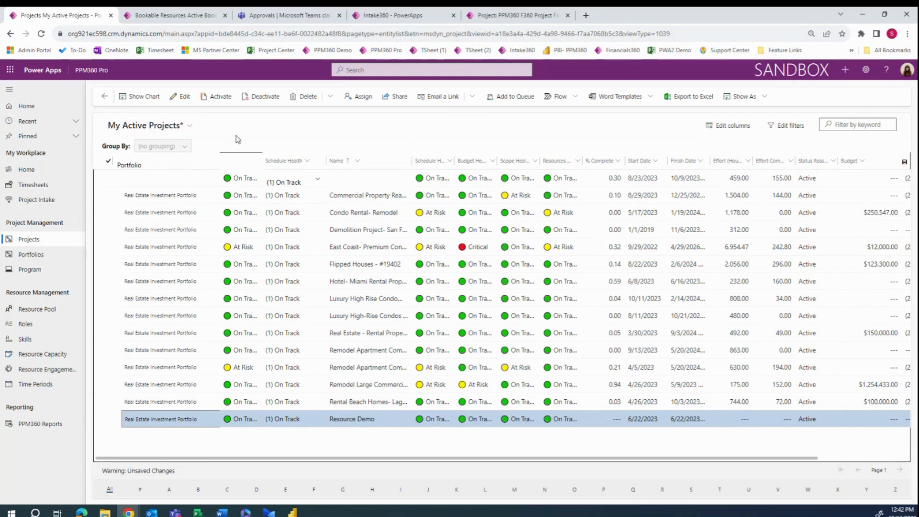
Save the customized project list as a new view named SAVE THIS VIEW and look it up among the available views
left_click(161, 126)
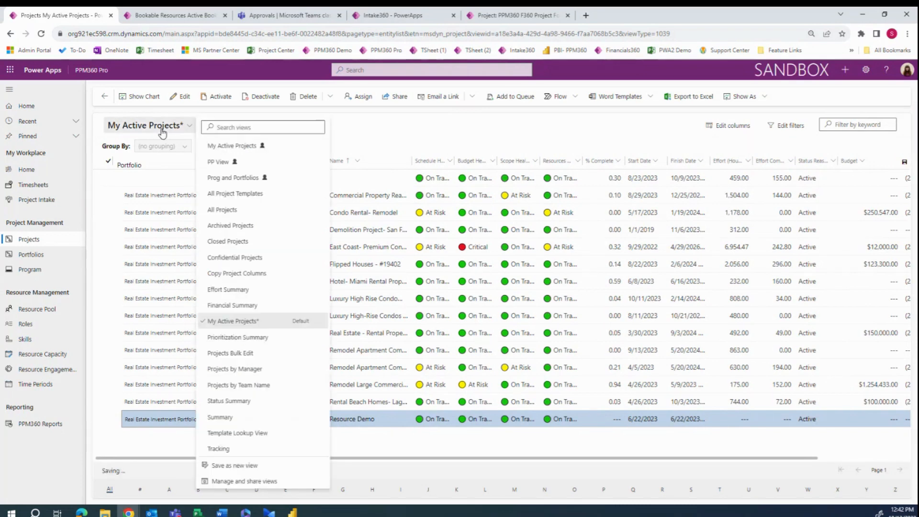
left_click(265, 465)
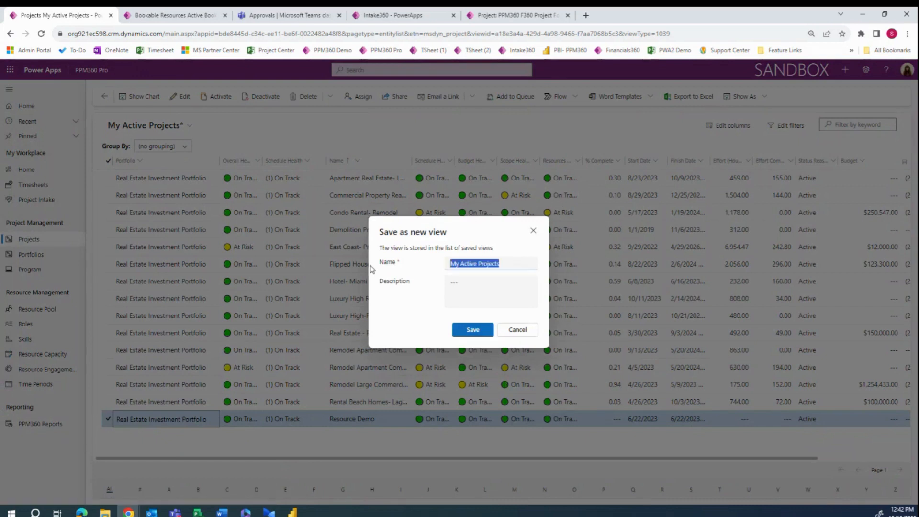
type("SAVE THIS V")
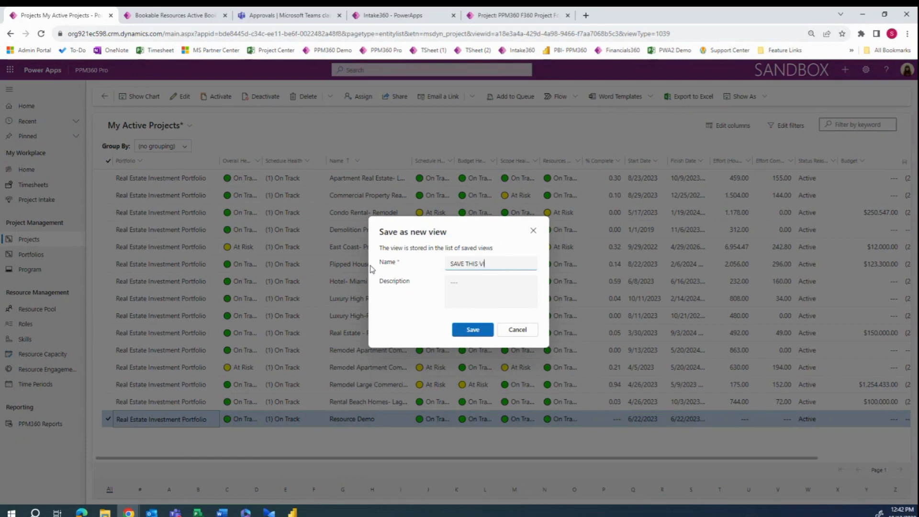
left_click(468, 331)
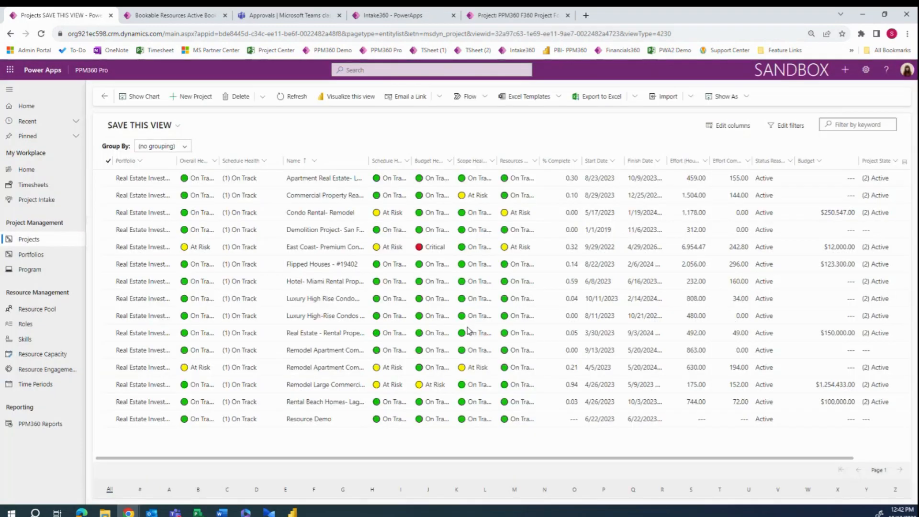
left_click(163, 126)
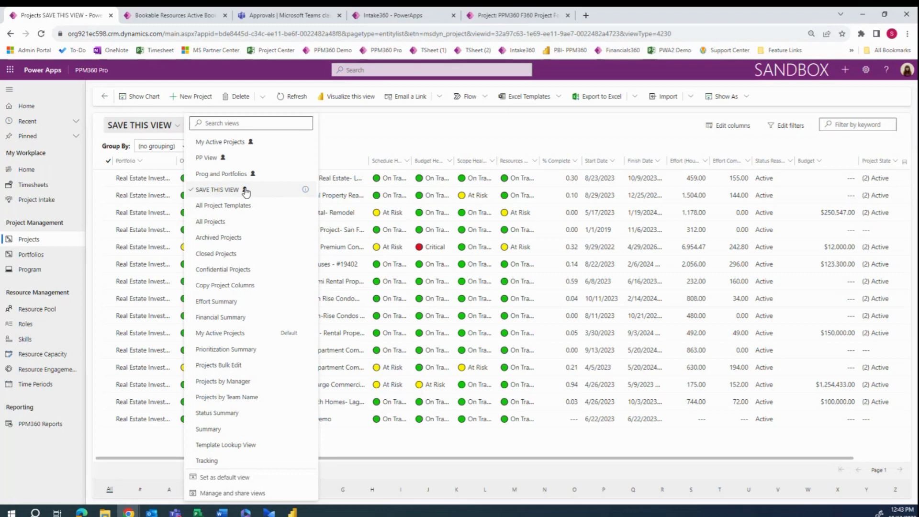
Open the Real Estate Investment Portfolio and review its general details, overall health options, and associated projects
left_click(62, 255)
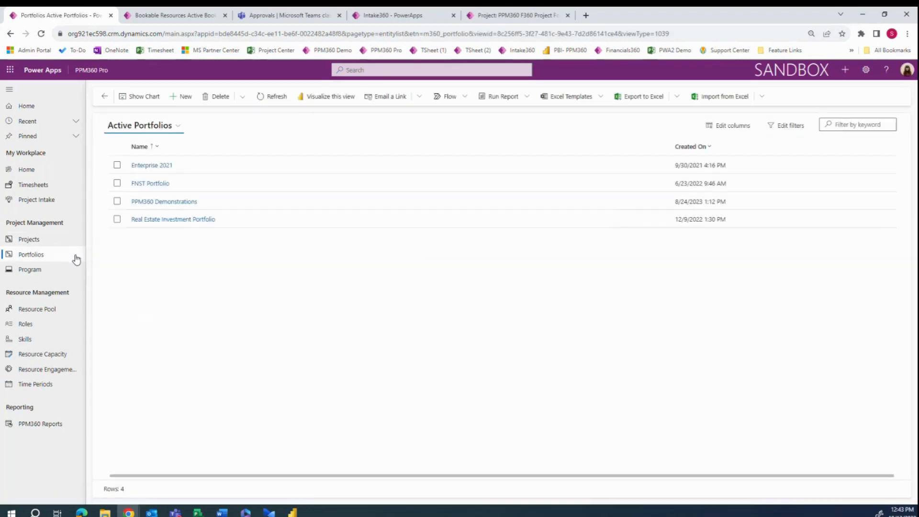
left_click(186, 220)
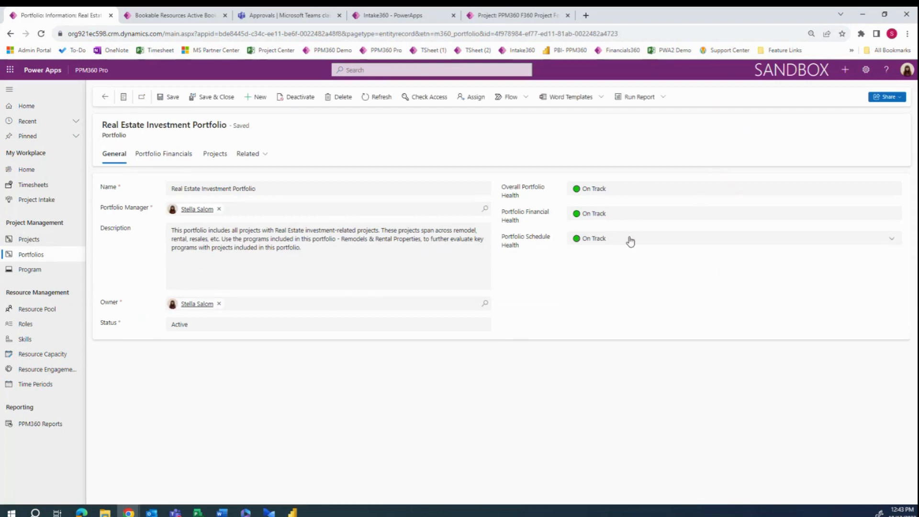
left_click(625, 190)
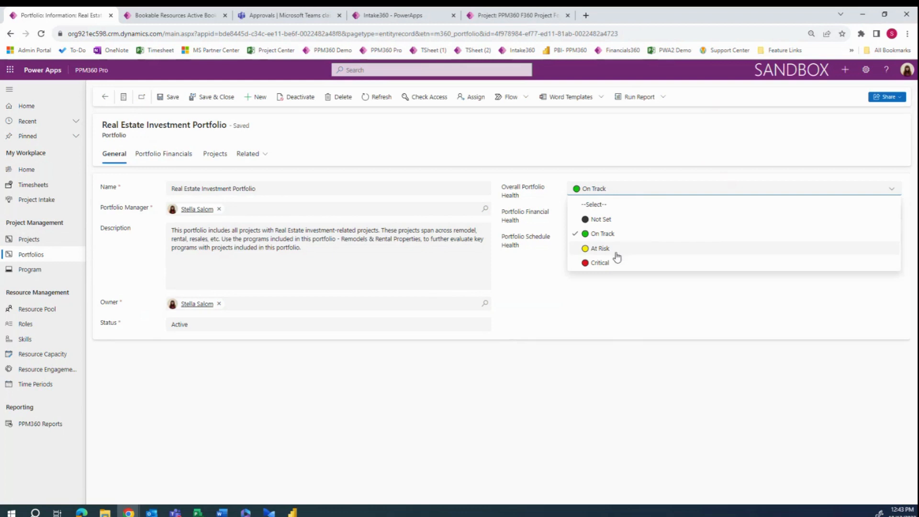
left_click(590, 316)
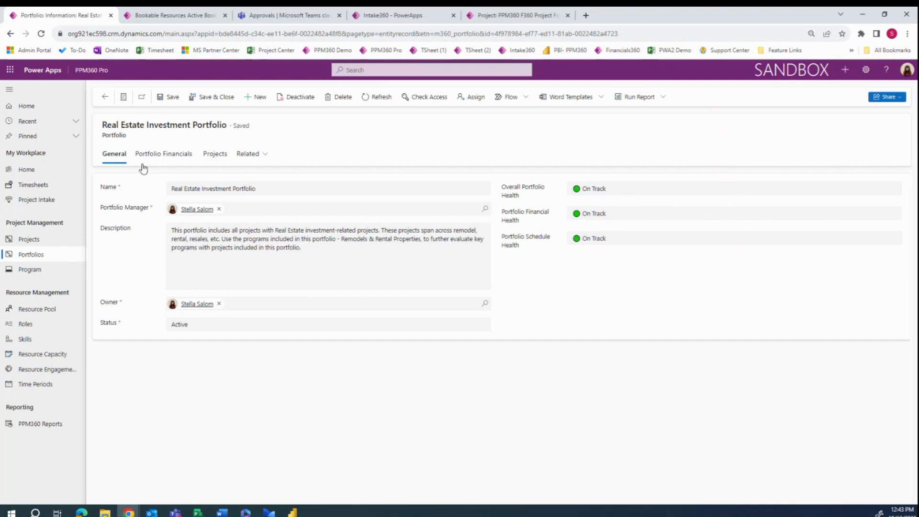
left_click(216, 156)
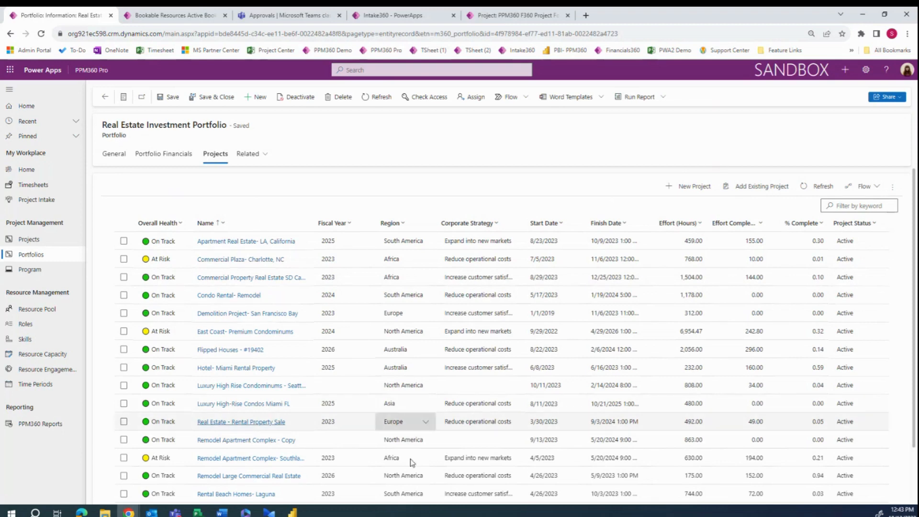
Look over the portfolio's remaining projects, then show the Active Program list and place its browser tab directly after the portfolio's tab
scroll(335, 440, "down", 2)
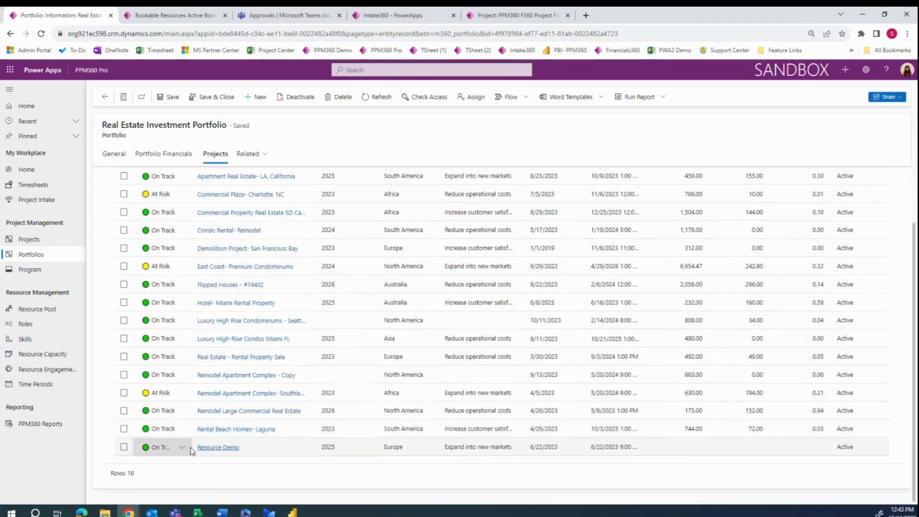
scroll(215, 445, "up", 2)
left_click(500, 15)
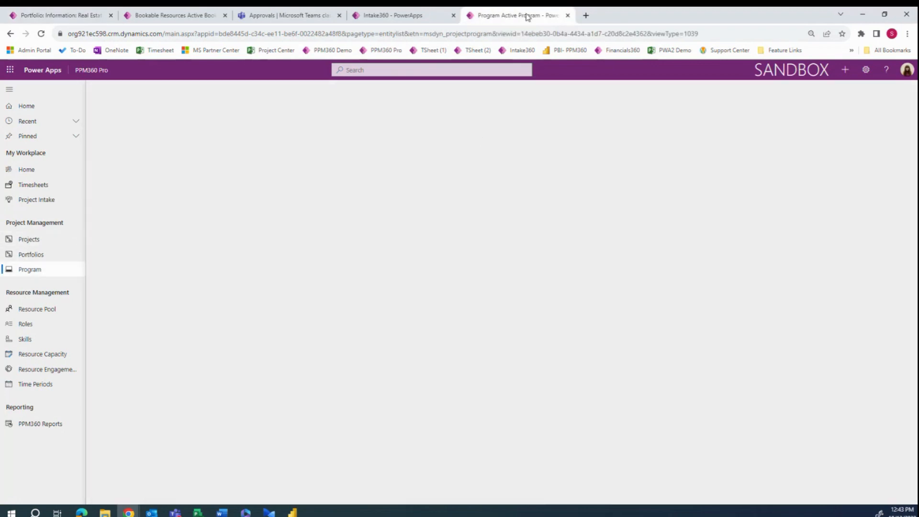
left_click_drag(526, 17, 184, 16)
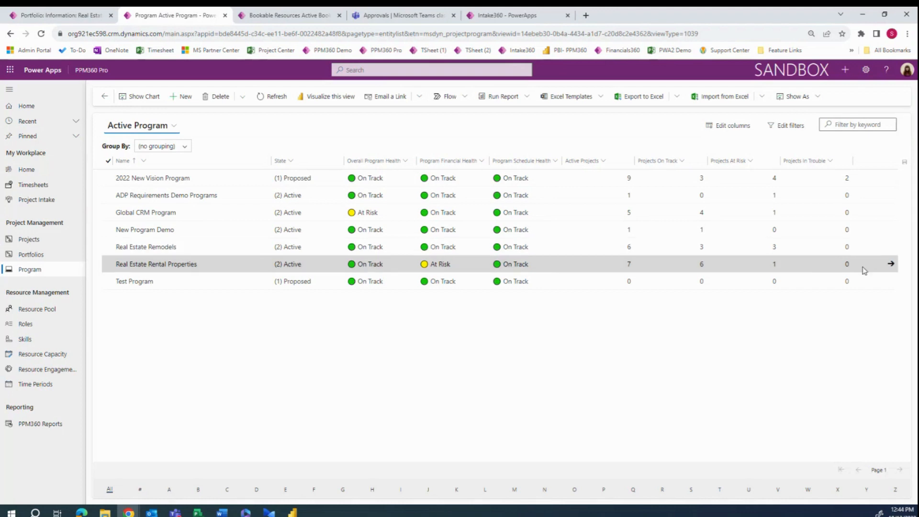
Search the columns that can be added to the Active Program list for "project" and "spons", then close the column editor without adding any
left_click(726, 134)
left_click(794, 89)
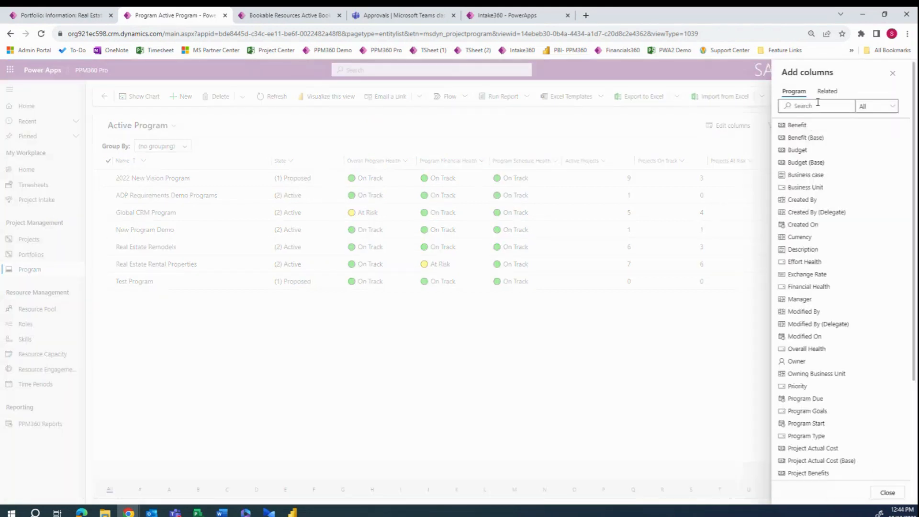
type("project")
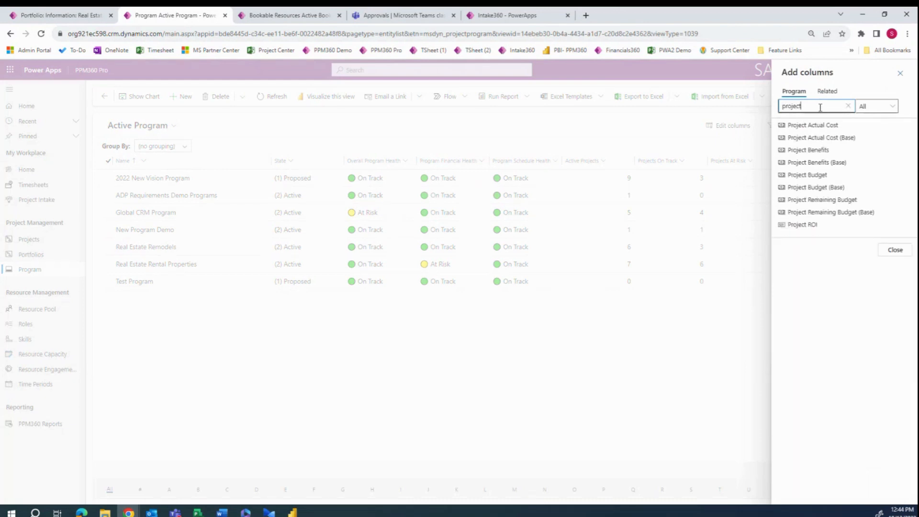
double_click(819, 108)
type("spons")
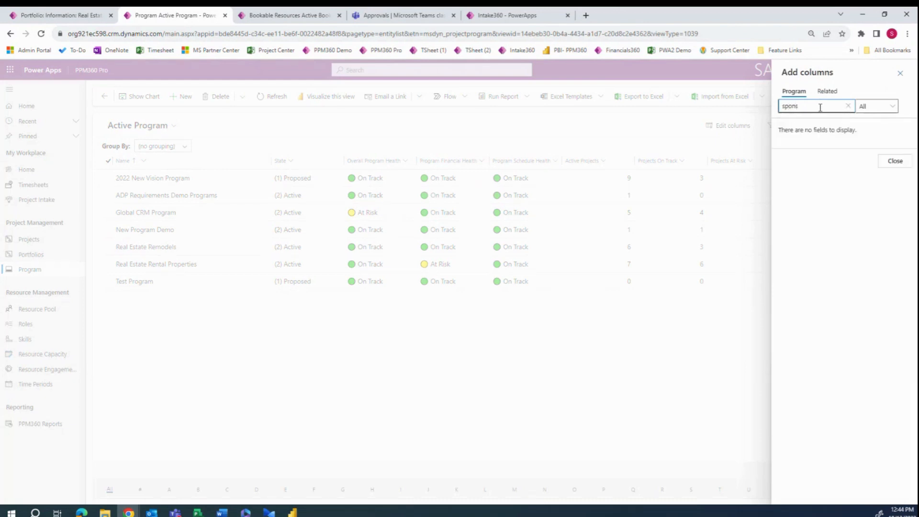
key("BackSpace")
key("BackSpace")
key("BackSpace")
key("BackSpace")
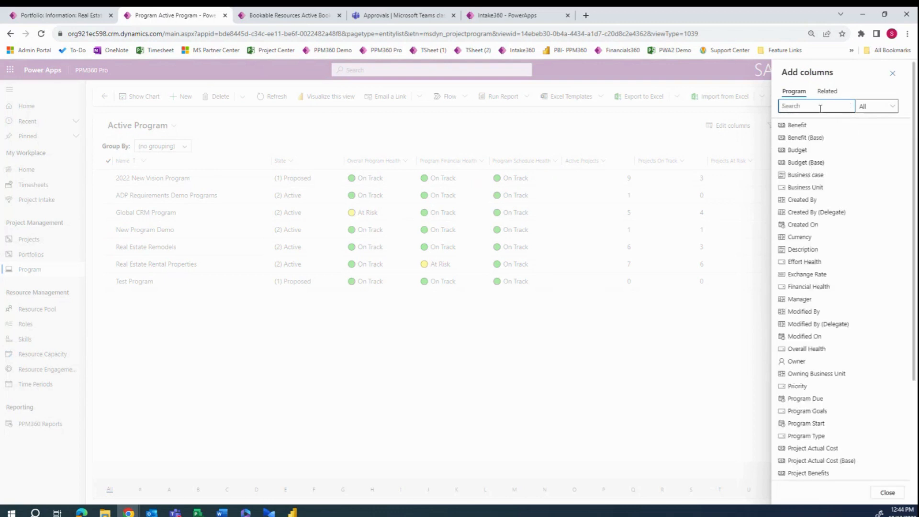
left_click(886, 493)
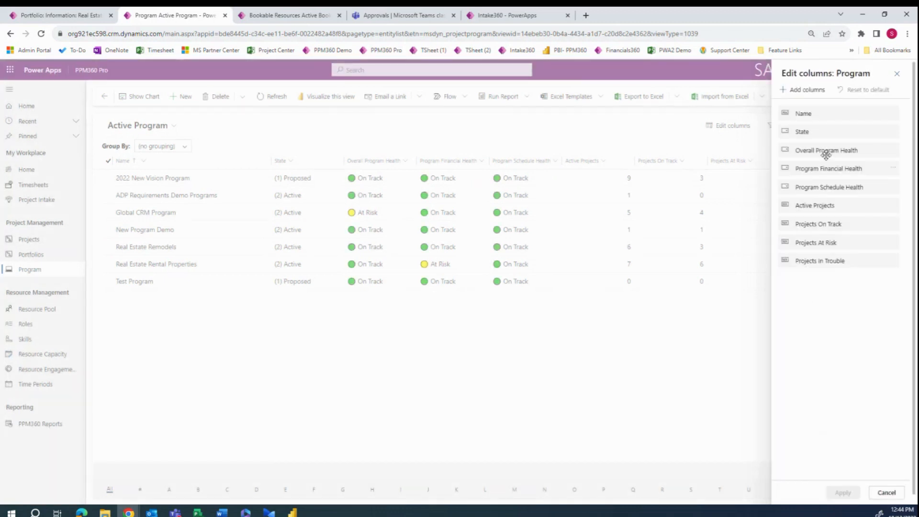
left_click(896, 73)
View the PPM360 Dashboard from My Workplace, then open the My Active Projects list
left_click(278, 16)
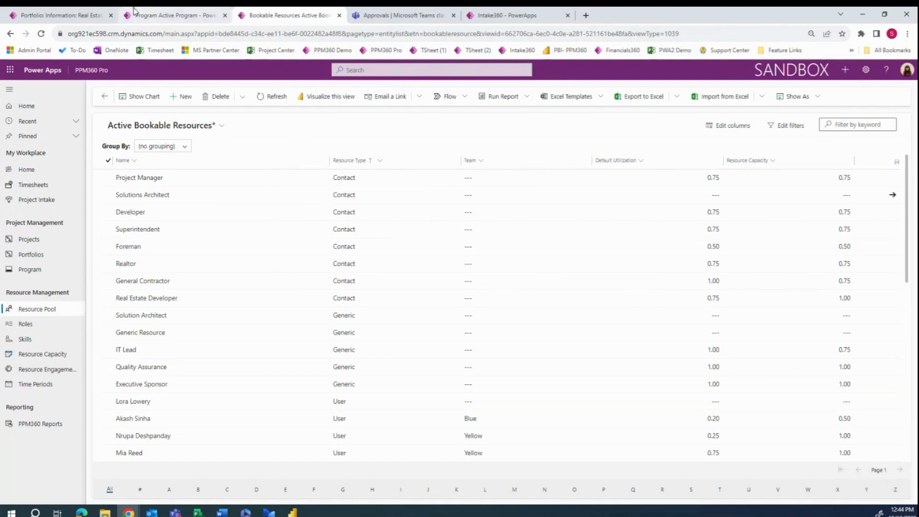
left_click(71, 15)
left_click(40, 170)
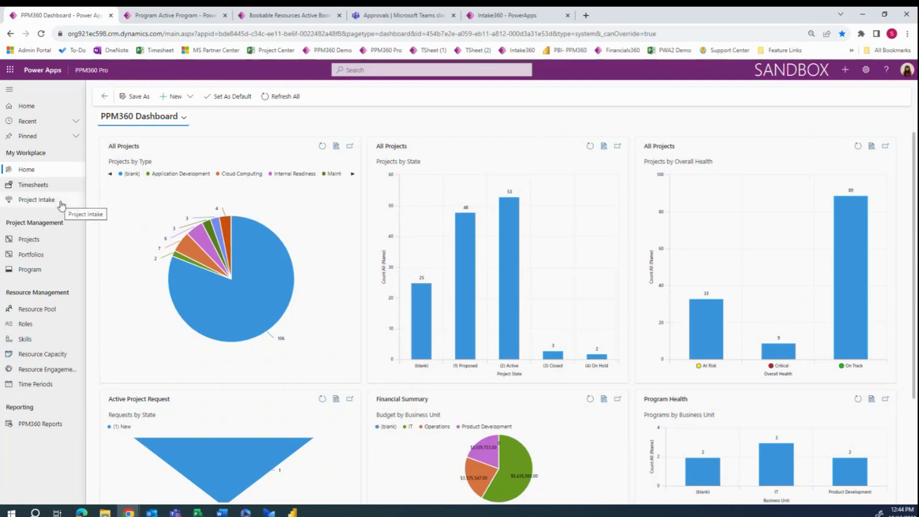
left_click(77, 240)
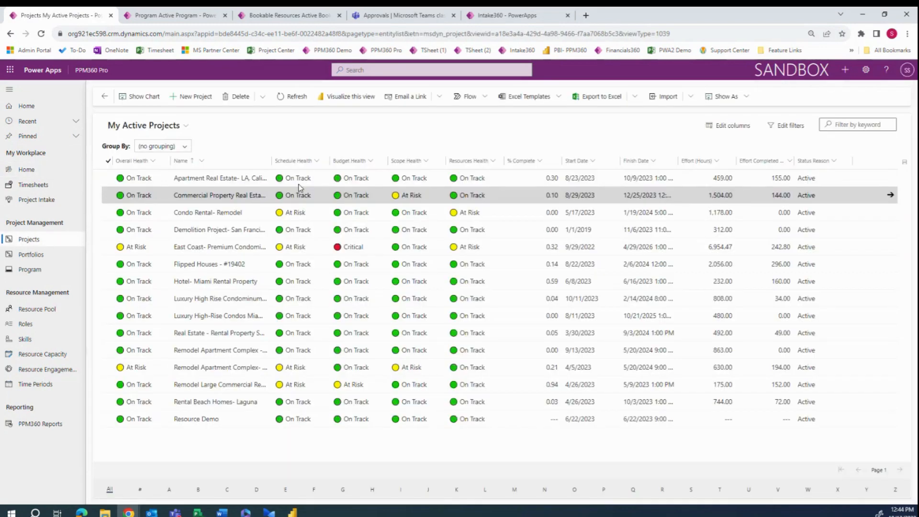
Open the Apartment Real Estate- LA, California project and examine its financials, from budget and forecast down to purchase reqs, purchase orders and invoices
left_click(225, 178)
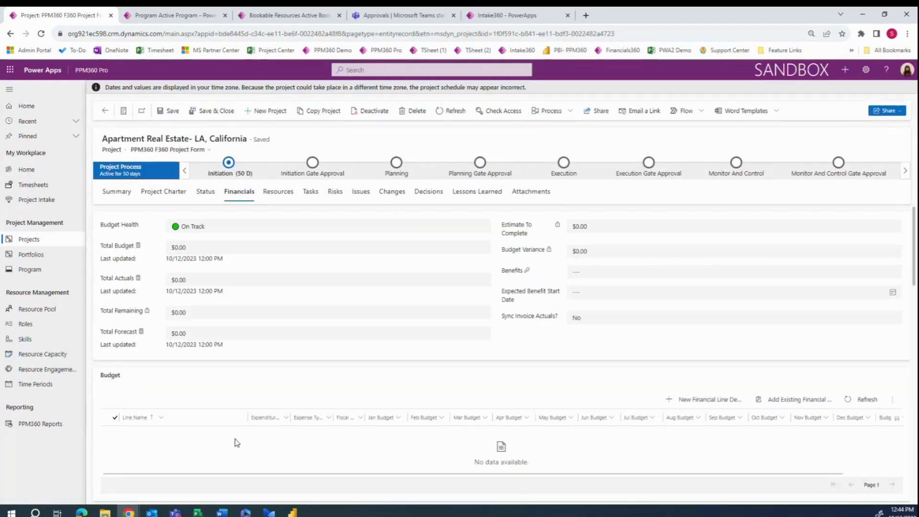
scroll(237, 443, "down", 3)
scroll(236, 442, "down", 3)
scroll(237, 442, "down", 3)
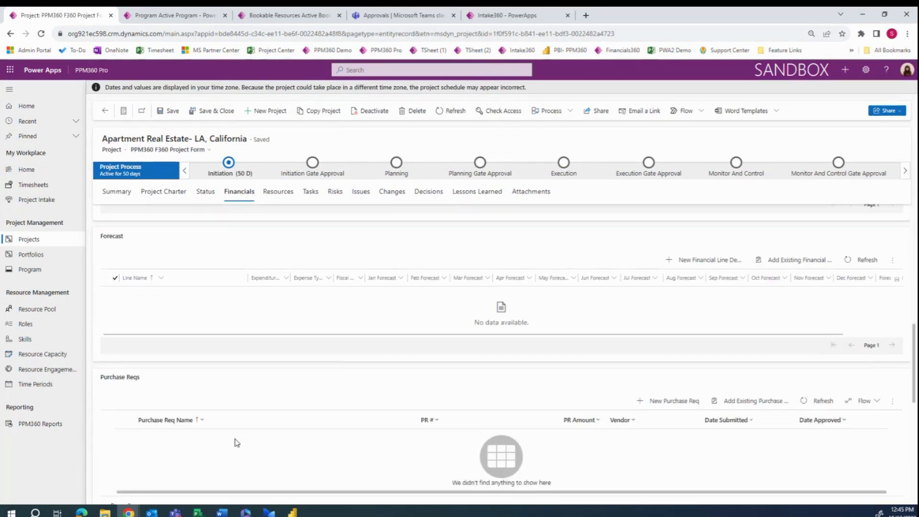
scroll(237, 443, "down", 3)
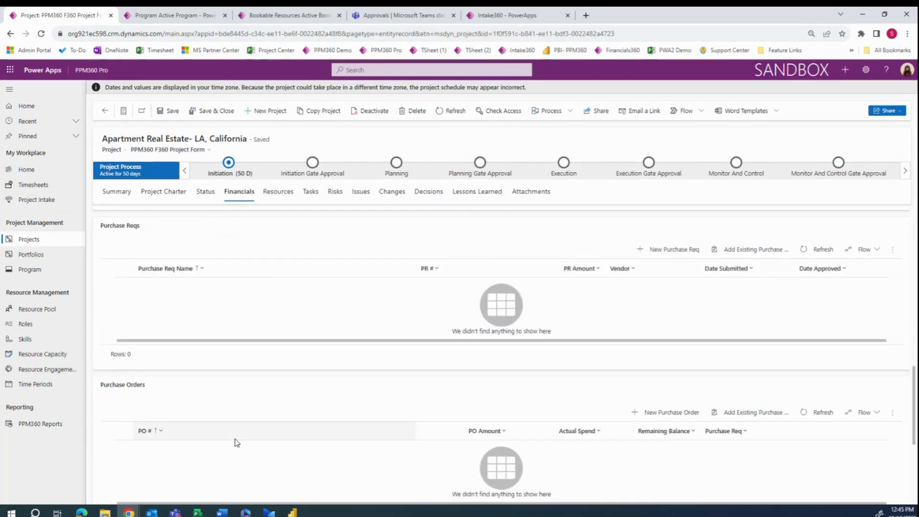
scroll(237, 442, "down", 3)
scroll(236, 444, "down", 1)
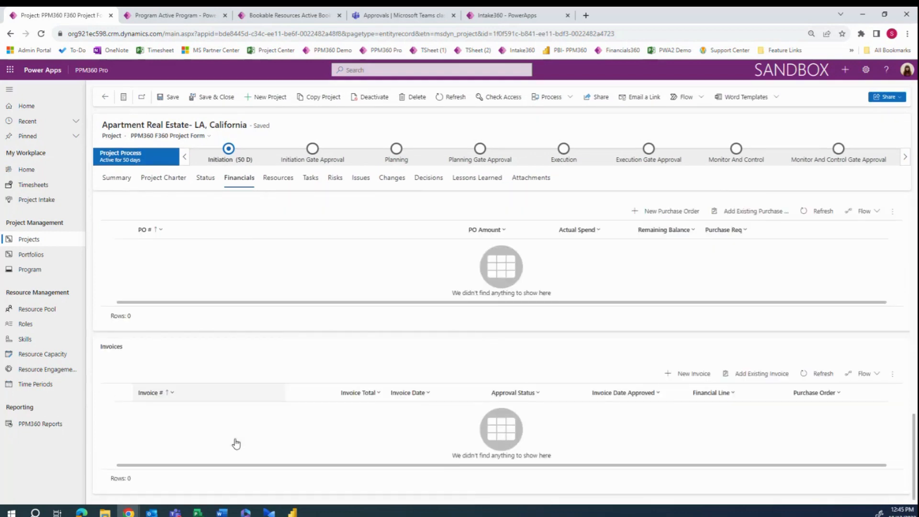
scroll(237, 442, "up", 7)
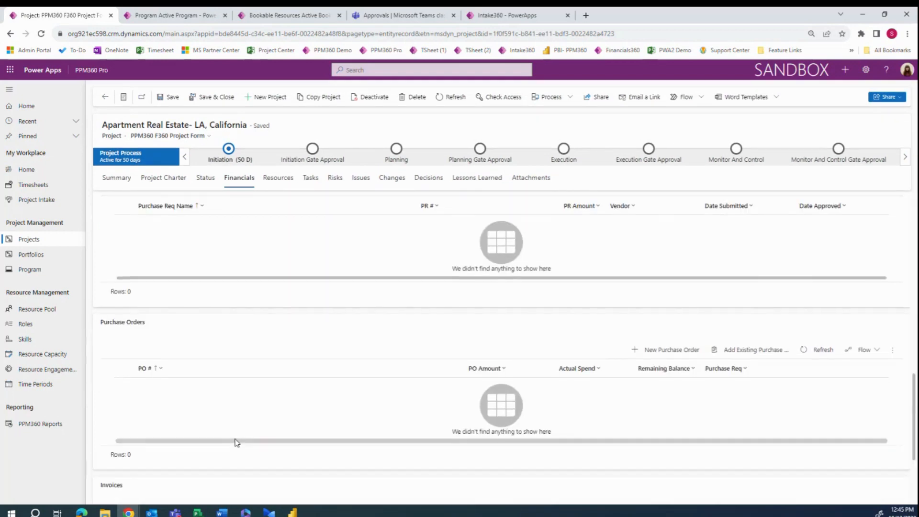
scroll(236, 442, "up", 7)
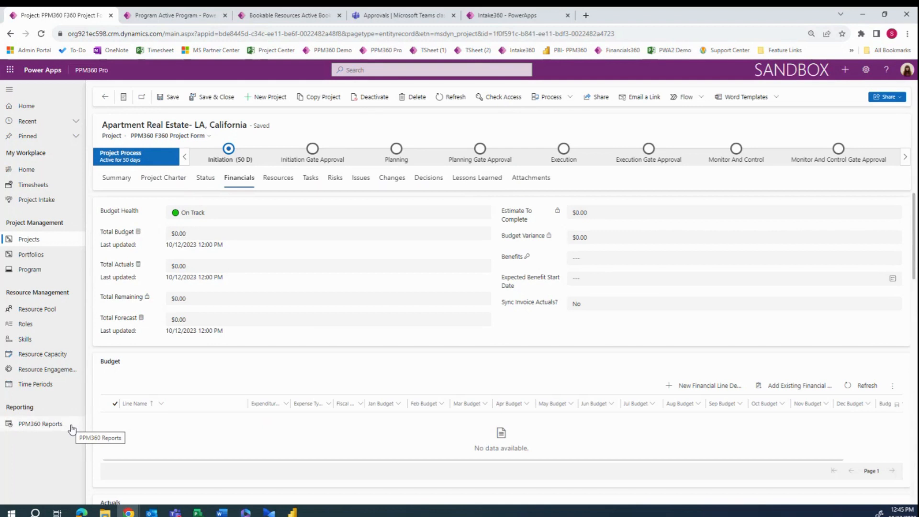
Open the embedded PPM360 Reports, sign in to Power BI and reload the page to display the report
left_click(42, 425)
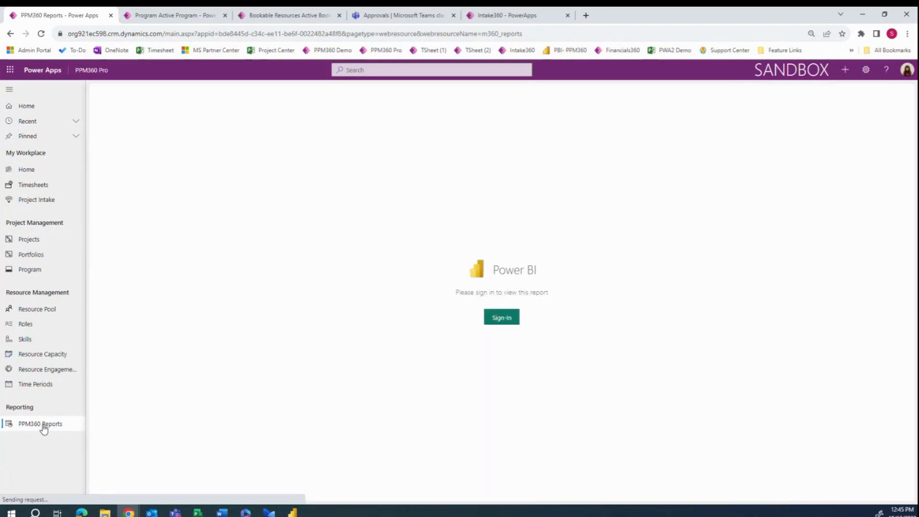
left_click(500, 318)
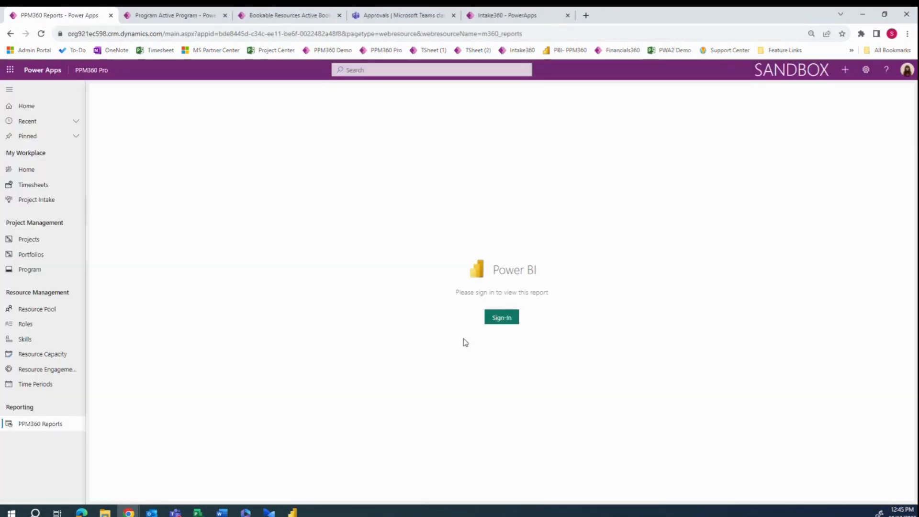
left_click(511, 318)
left_click(489, 316)
left_click(42, 33)
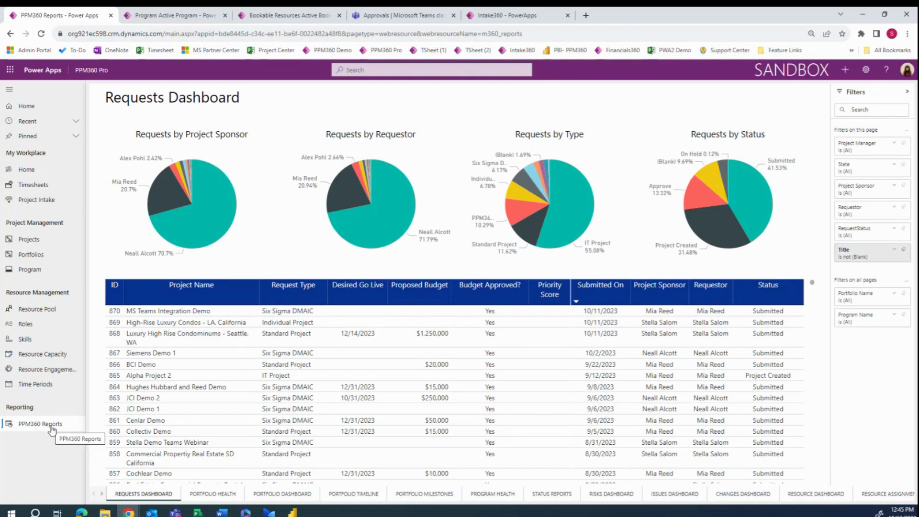
Open the bookmarked PBI- PPM360 report in a new browser tab and place it directly after the PPM360 Reports tab
right_click(565, 53)
left_click(570, 62)
left_click_drag(603, 15, 195, 21)
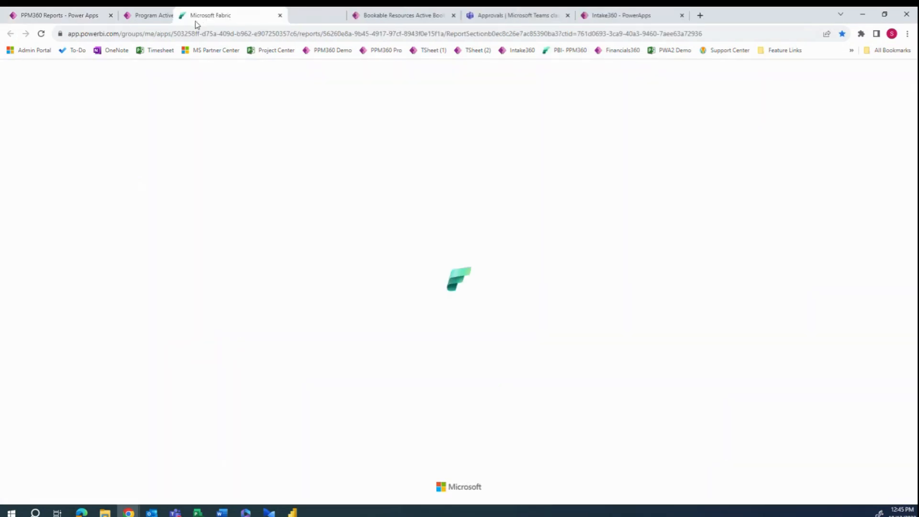
left_click_drag(195, 21, 143, 21)
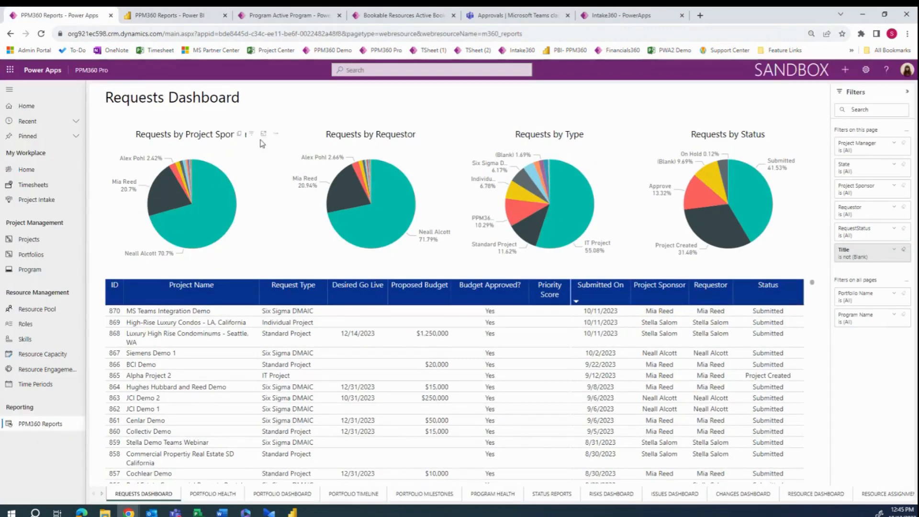
Examine the Requests Dashboard charts and request table in Power BI and compare them with the Intake360 request list
left_click(169, 16)
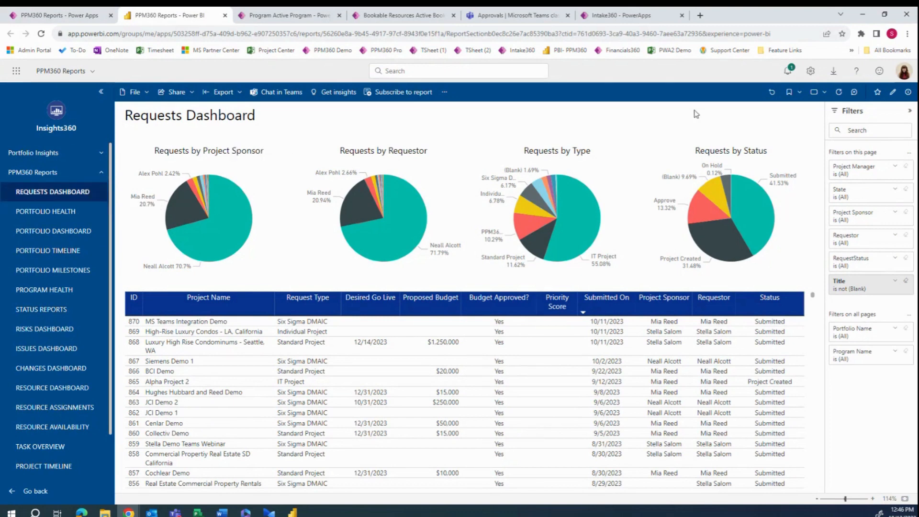
left_click(632, 16)
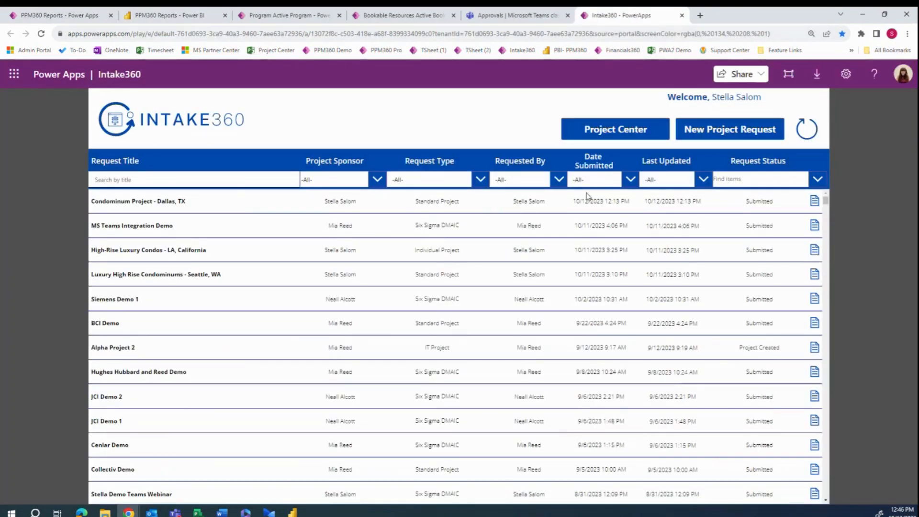
left_click(171, 10)
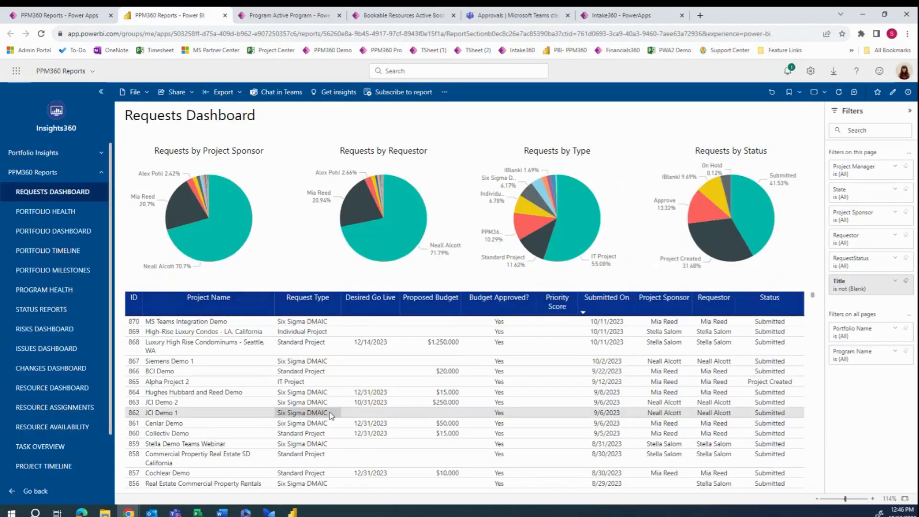
scroll(330, 415, "down", 3)
scroll(330, 416, "down", 10)
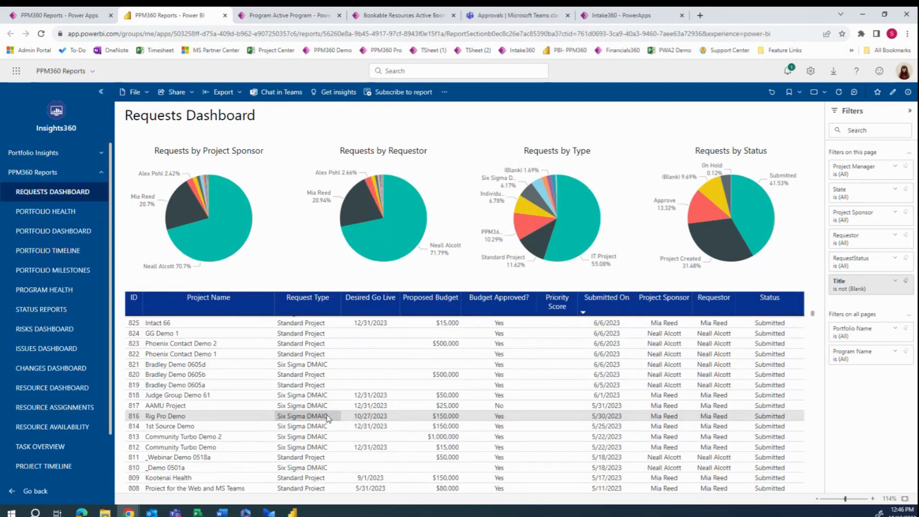
scroll(327, 419, "up", 12)
scroll(328, 418, "up", 4)
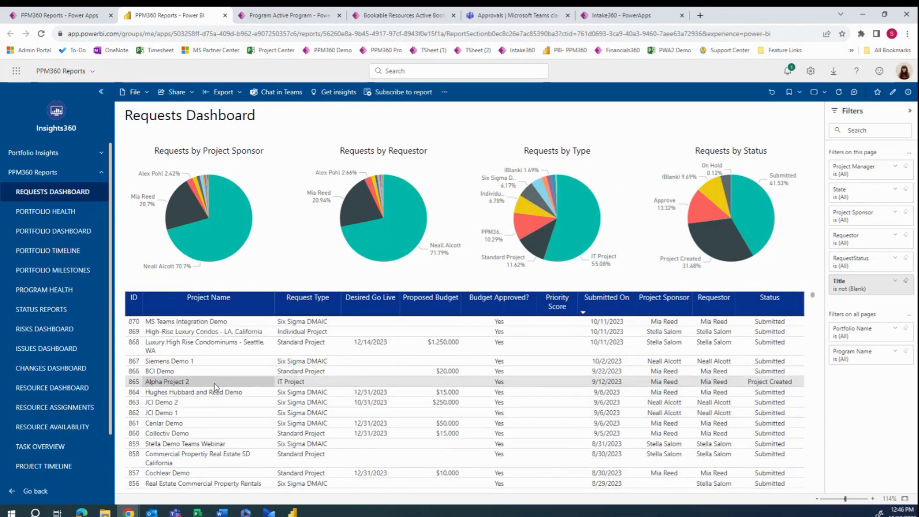
Show the Portfolio Health report, follow the link to the Bradley Demo 0605c project, and close the project page
left_click(70, 219)
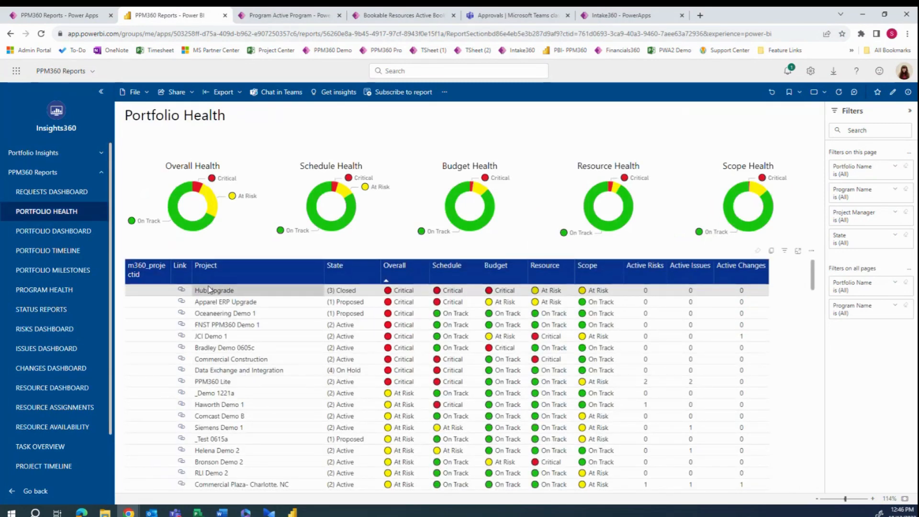
left_click(182, 347)
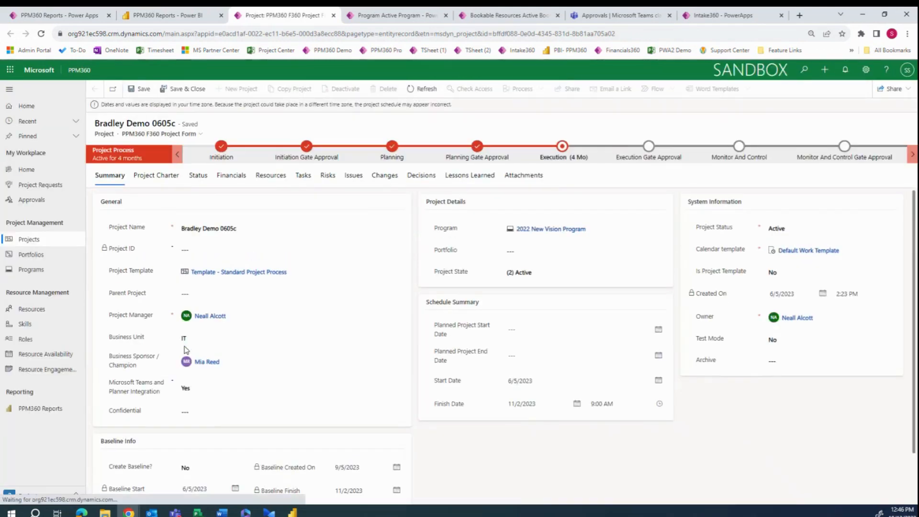
left_click(334, 18)
Show the Project Status Report and expand its Project Name filter to view the selectable projects
left_click(66, 318)
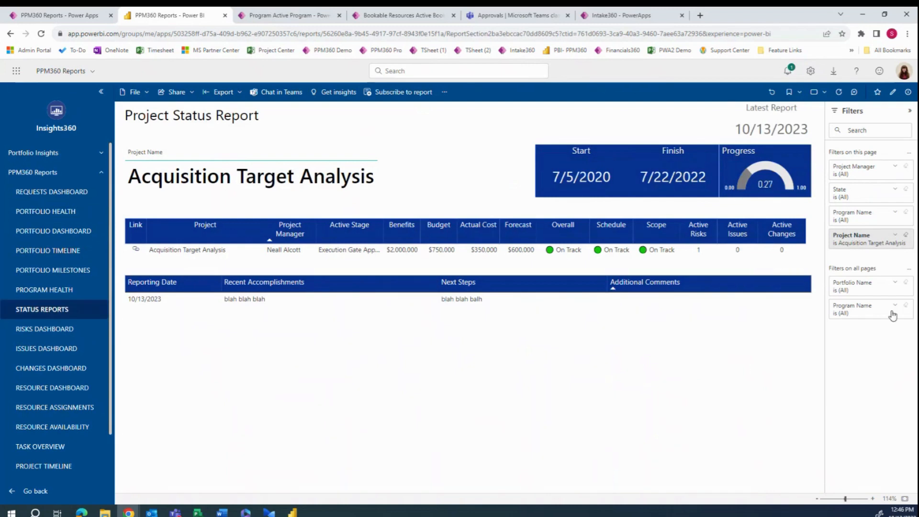
left_click(863, 237)
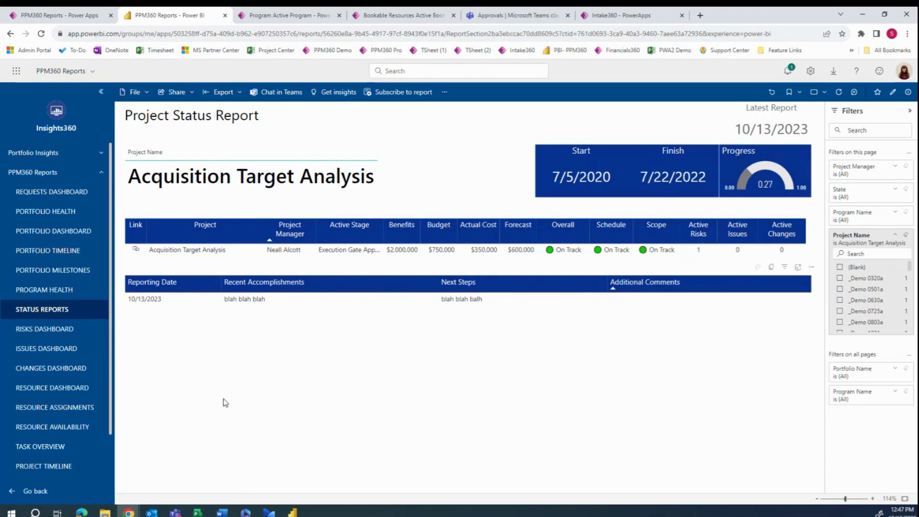
Show the Resource Dashboard and filter it by program name to Real Estate Rental Properties
left_click(65, 388)
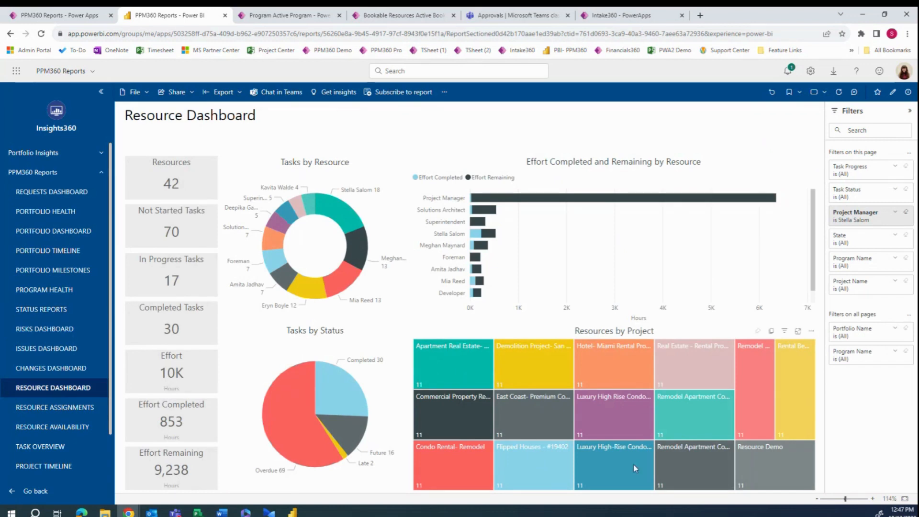
left_click(882, 266)
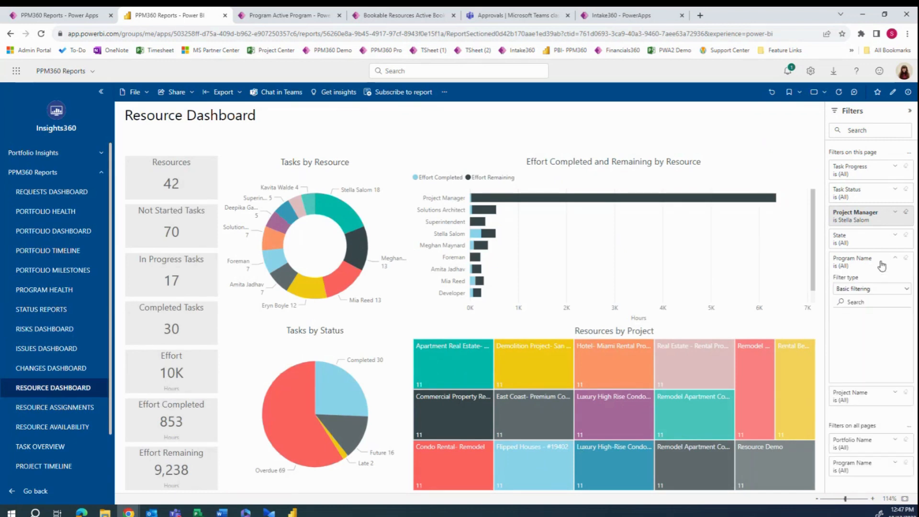
scroll(884, 360, "down", 2)
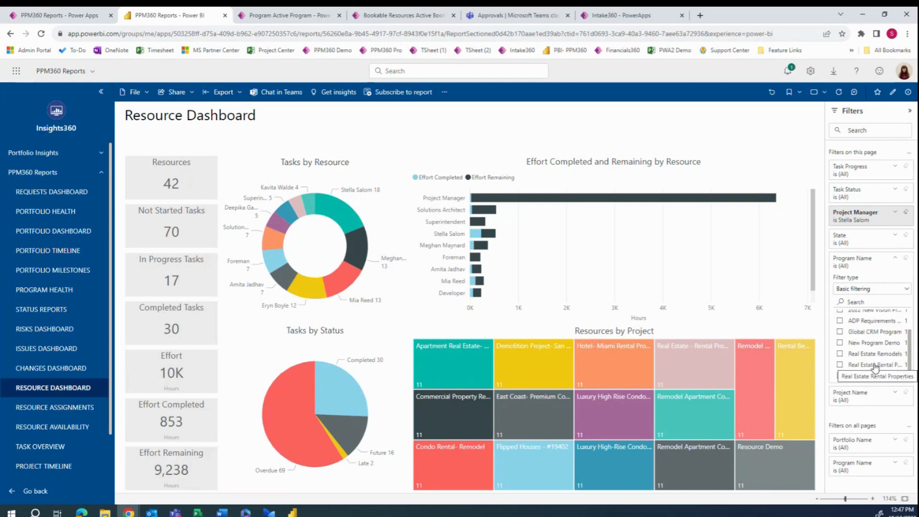
left_click(874, 366)
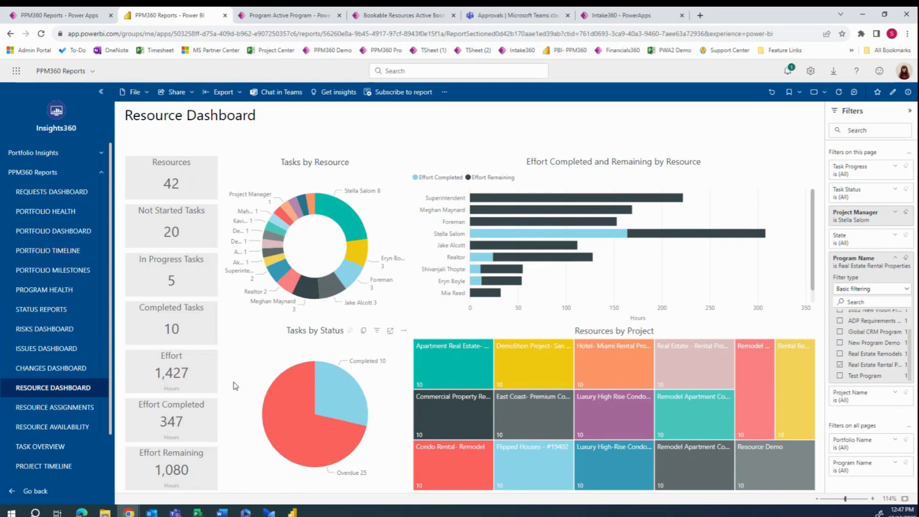
Show the Resource Assignments report and filter all report pages by portfolio name to the Real Estate Investment portfolio
left_click(52, 407)
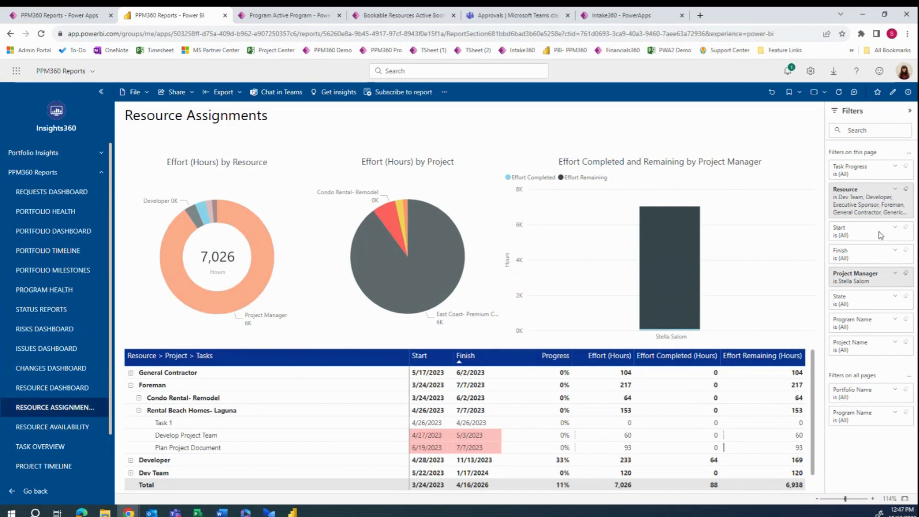
left_click(895, 190)
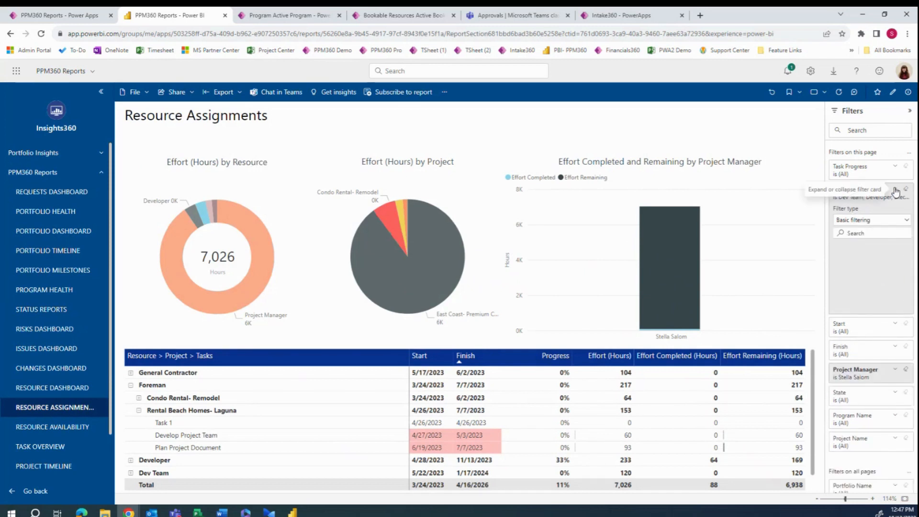
left_click(894, 191)
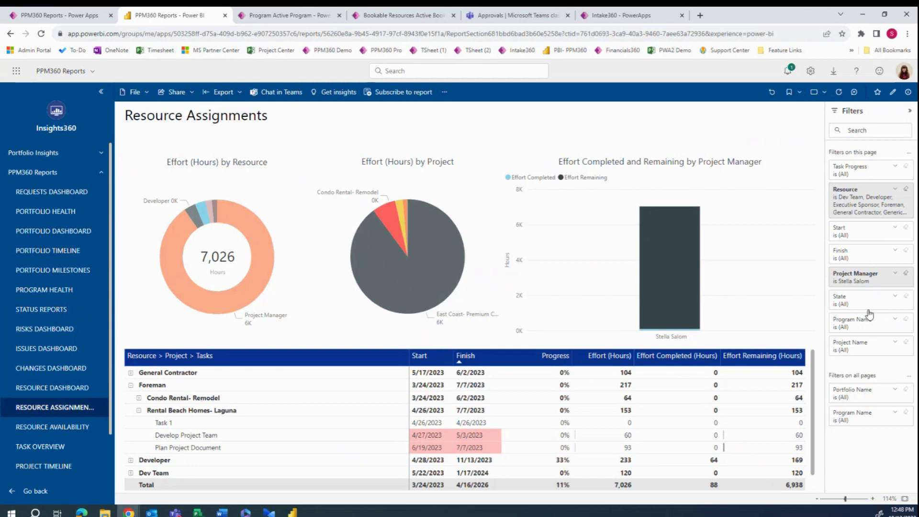
left_click(873, 392)
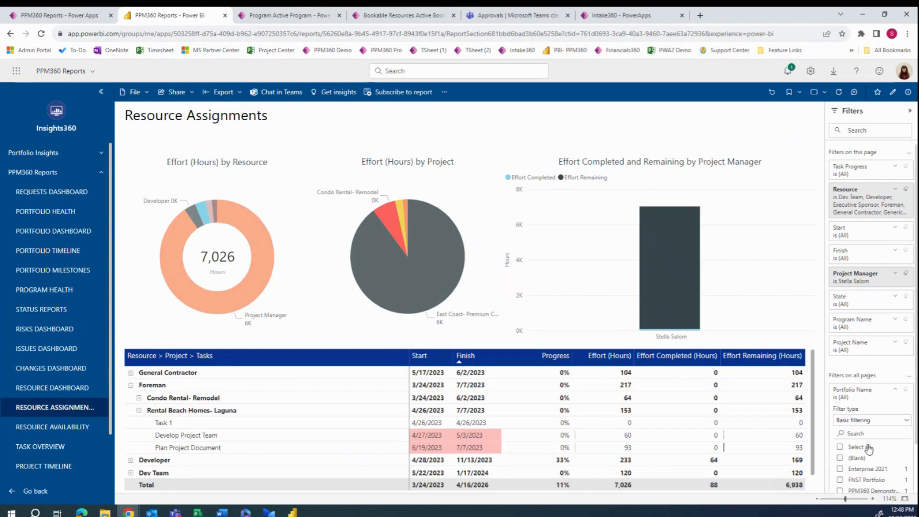
scroll(869, 450, "down", 1)
left_click(870, 454)
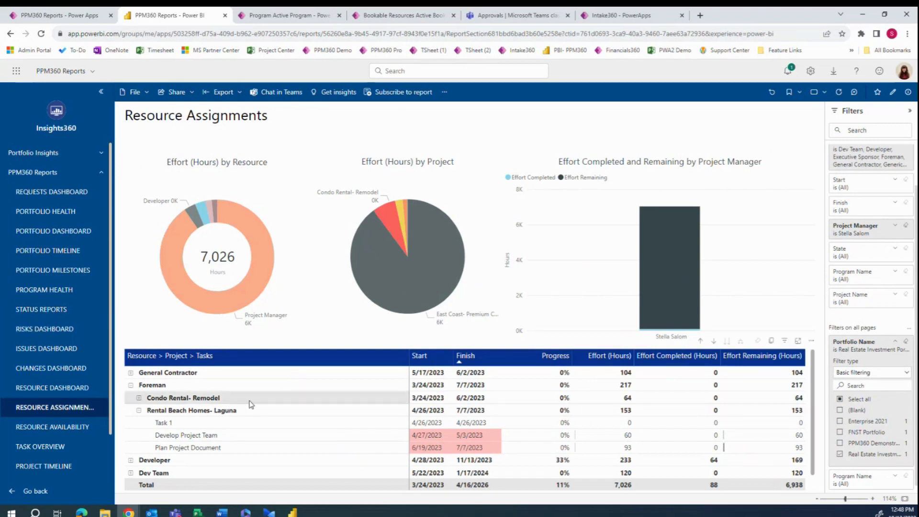
Examine the General Contractor's tasks and the Foreman's Condo Rental- Remodel tasks in the assignments table, and collapse the expanded rows
left_click(130, 373)
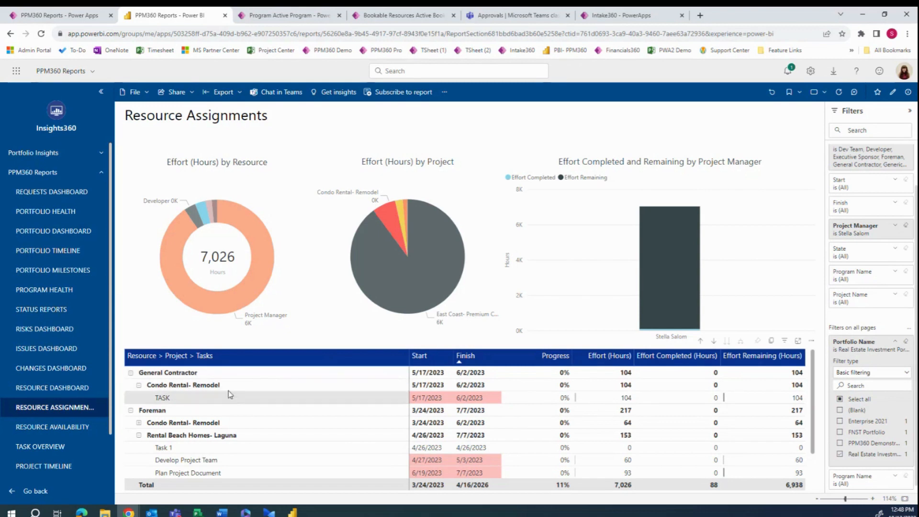
left_click(130, 372)
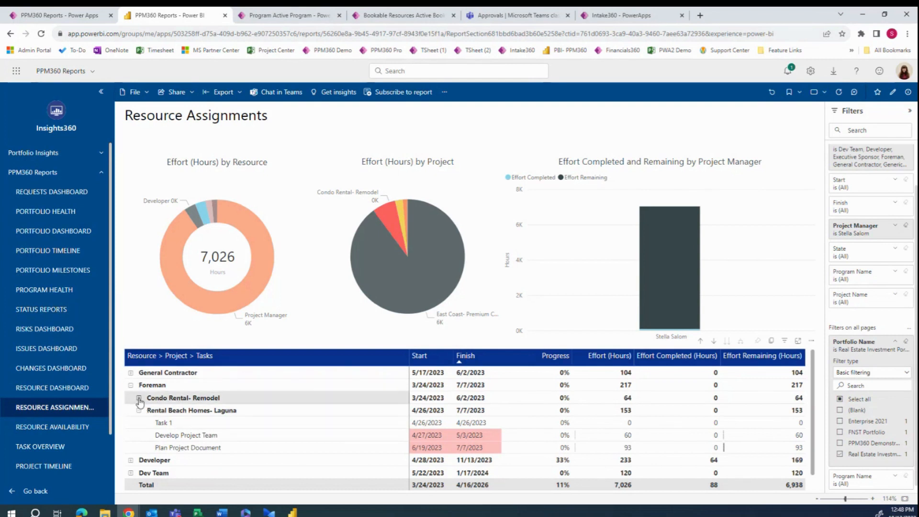
left_click(139, 398)
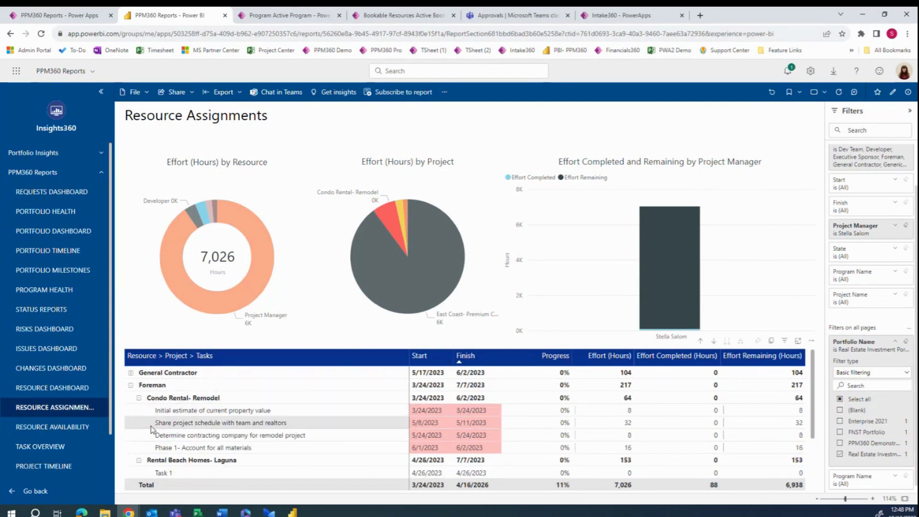
scroll(153, 430, "down", 2)
scroll(225, 433, "up", 2)
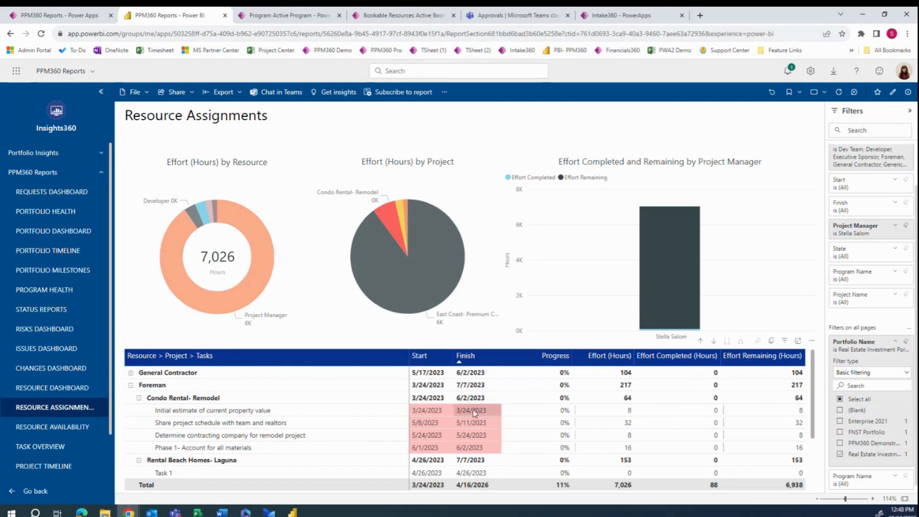
left_click(139, 397)
left_click(139, 410)
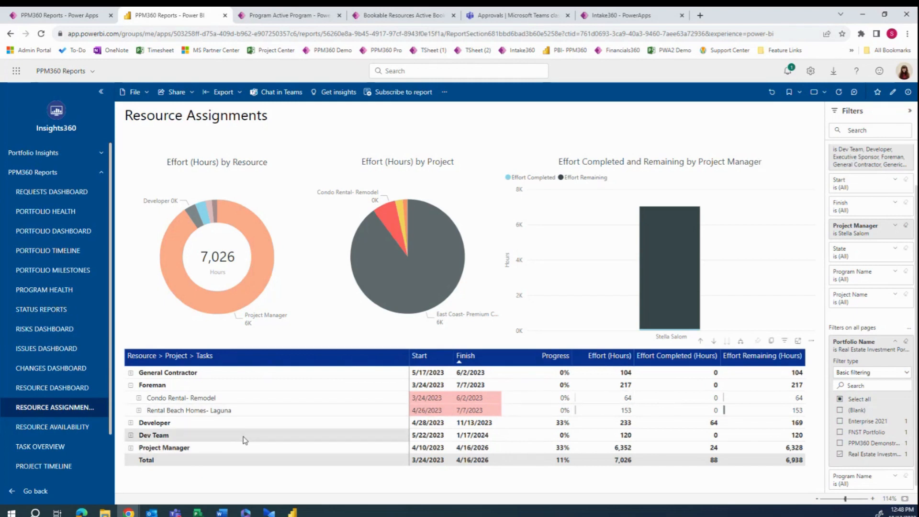
Clear the Resource filter and expand one team member's San Francisco Bay demolition, Southlake apartment remodel and East Coast- Premium Condominiums tasks
scroll(886, 209, "up", 2)
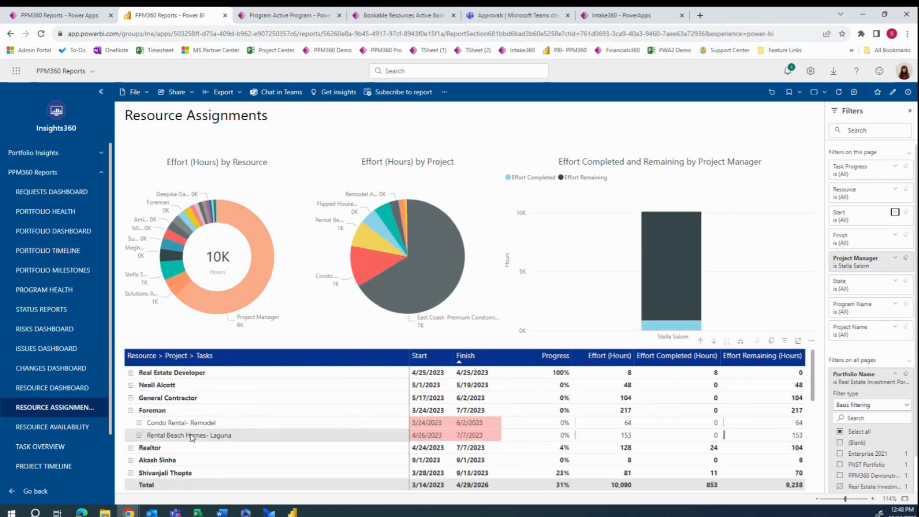
scroll(192, 436, "down", 5)
left_click(130, 414)
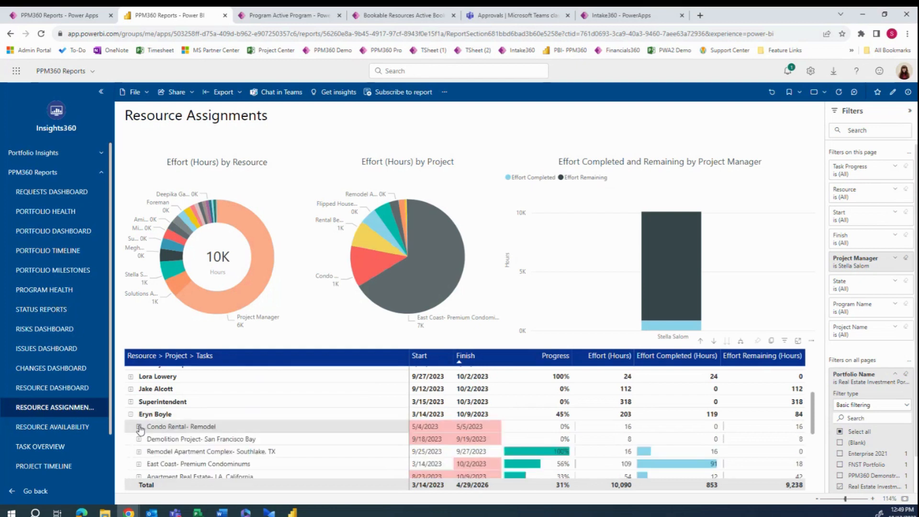
scroll(140, 421, "down", 2)
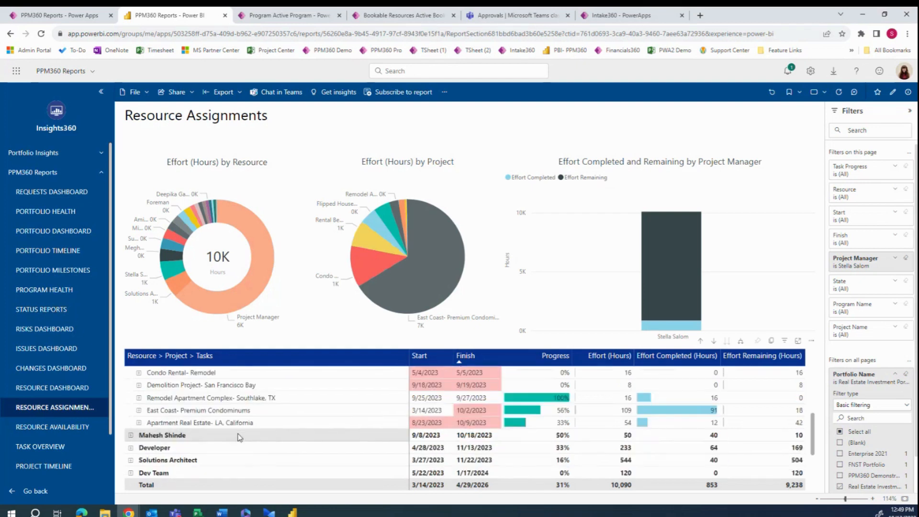
left_click(138, 384)
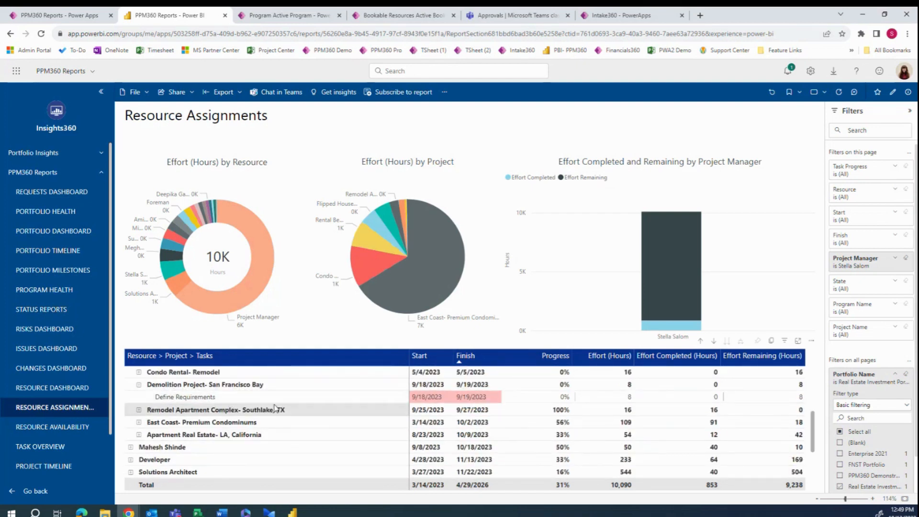
left_click(139, 409)
left_click(139, 435)
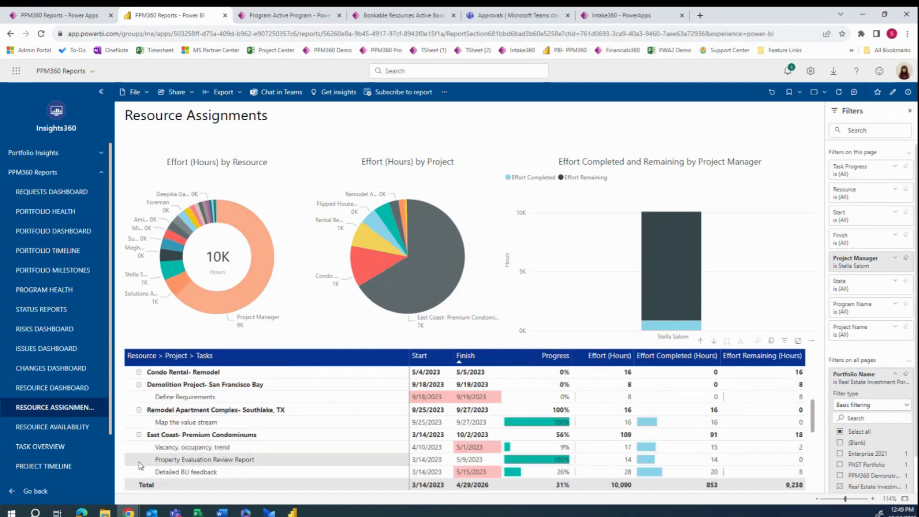
scroll(333, 427, "down", 3)
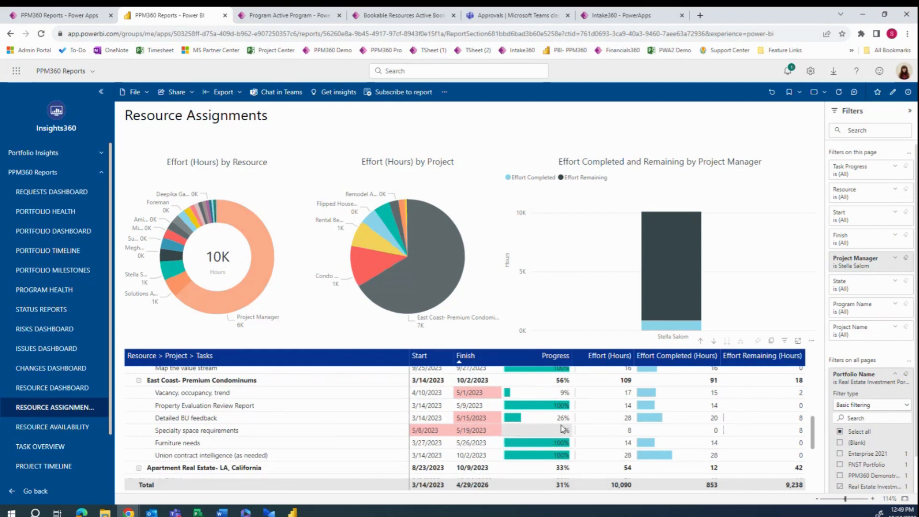
Show the Resource Availability report and review the Project Demand table by resource and project
left_click(88, 428)
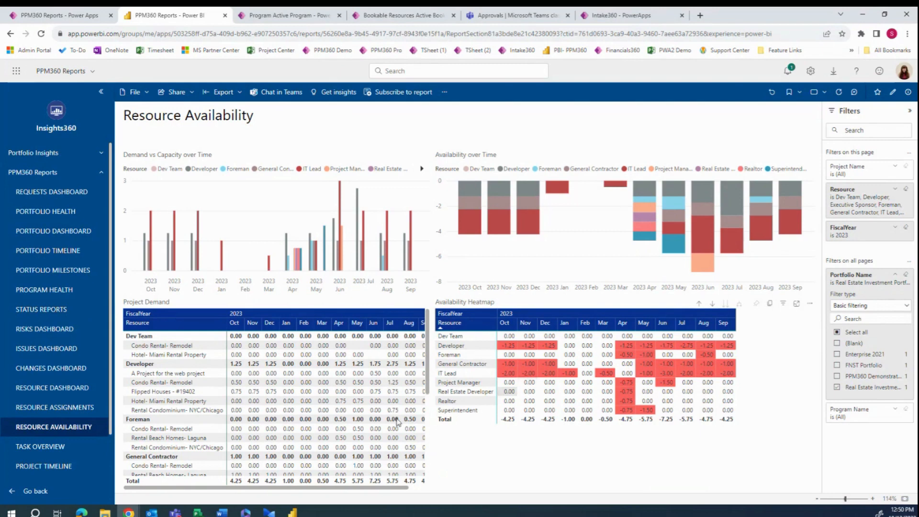
scroll(165, 351, "down", 3)
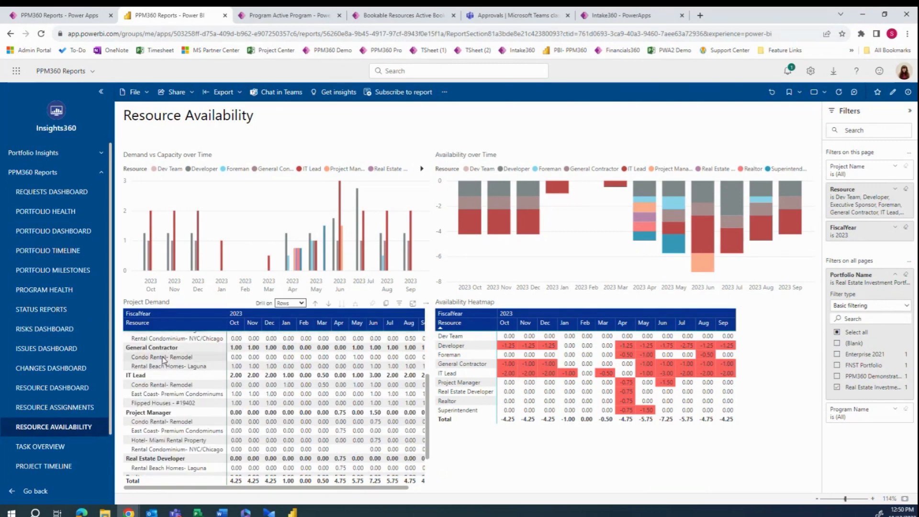